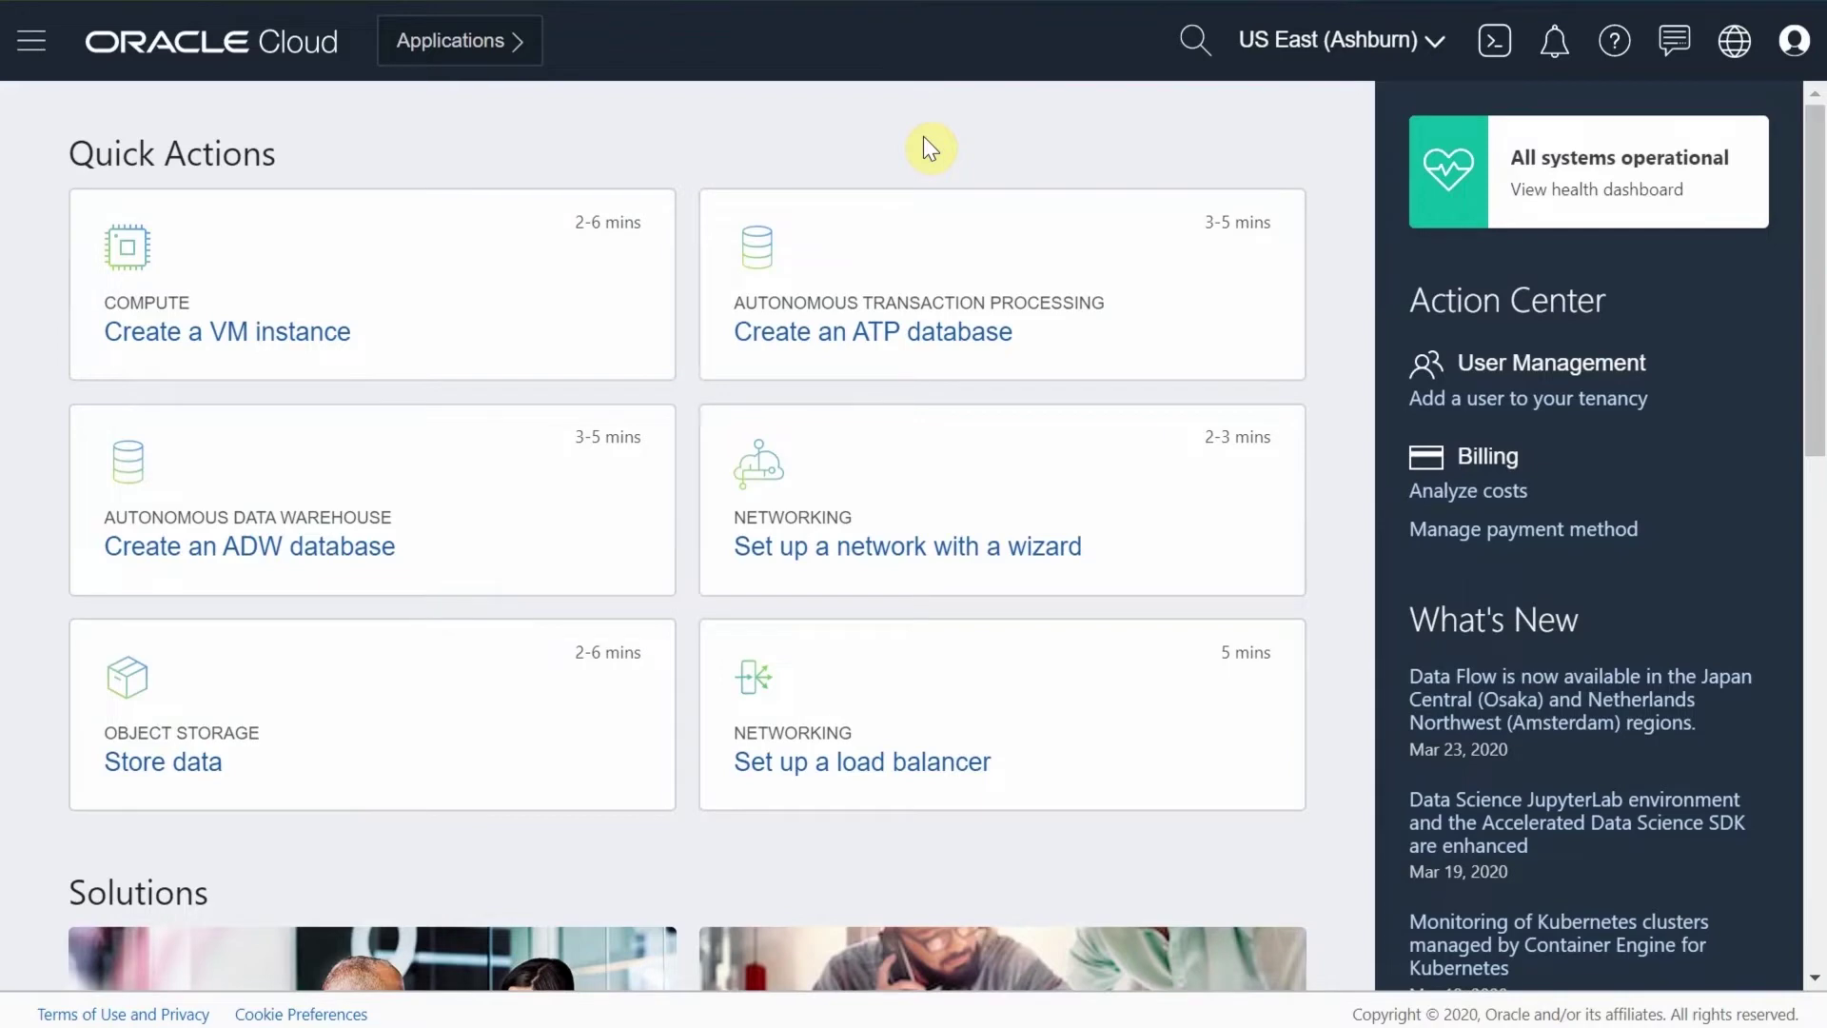
From the console's Analytics service page, launch the CloudDataWorkshop instance's Oracle Analytics Cloud URL
click(32, 40)
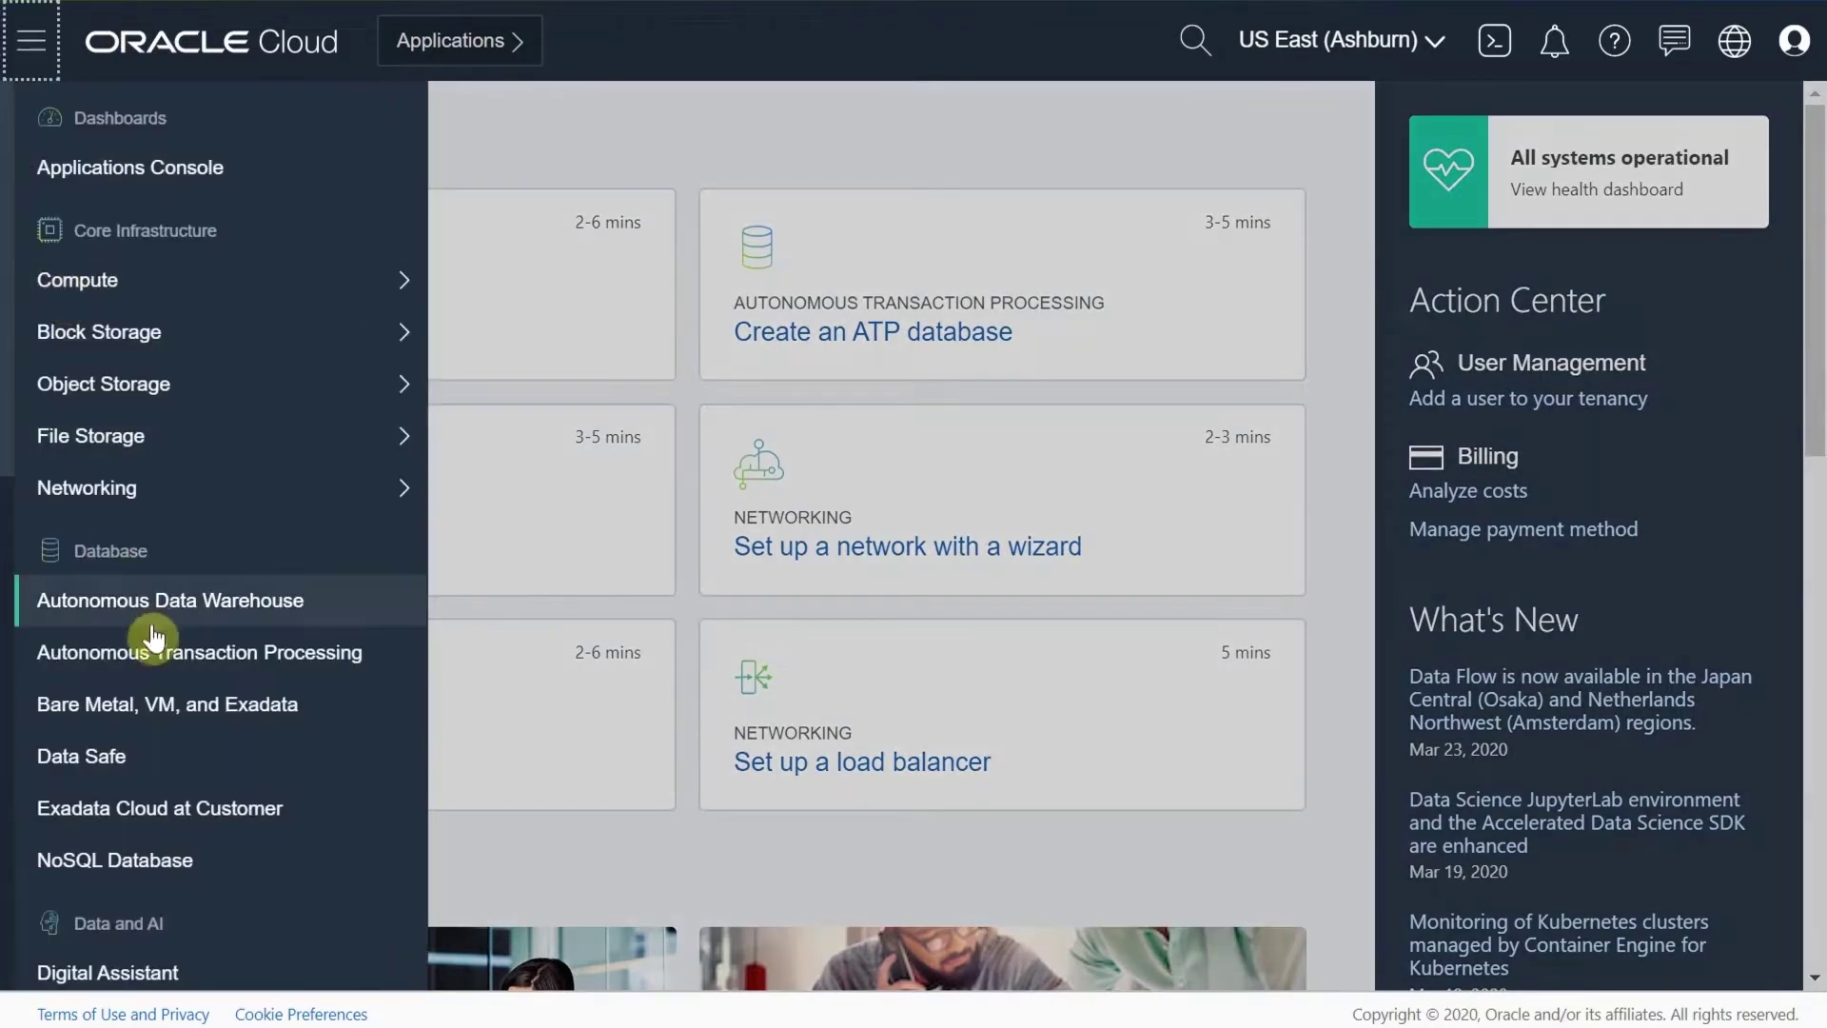
scroll(237, 596, down, 10)
mouse_move(391, 714)
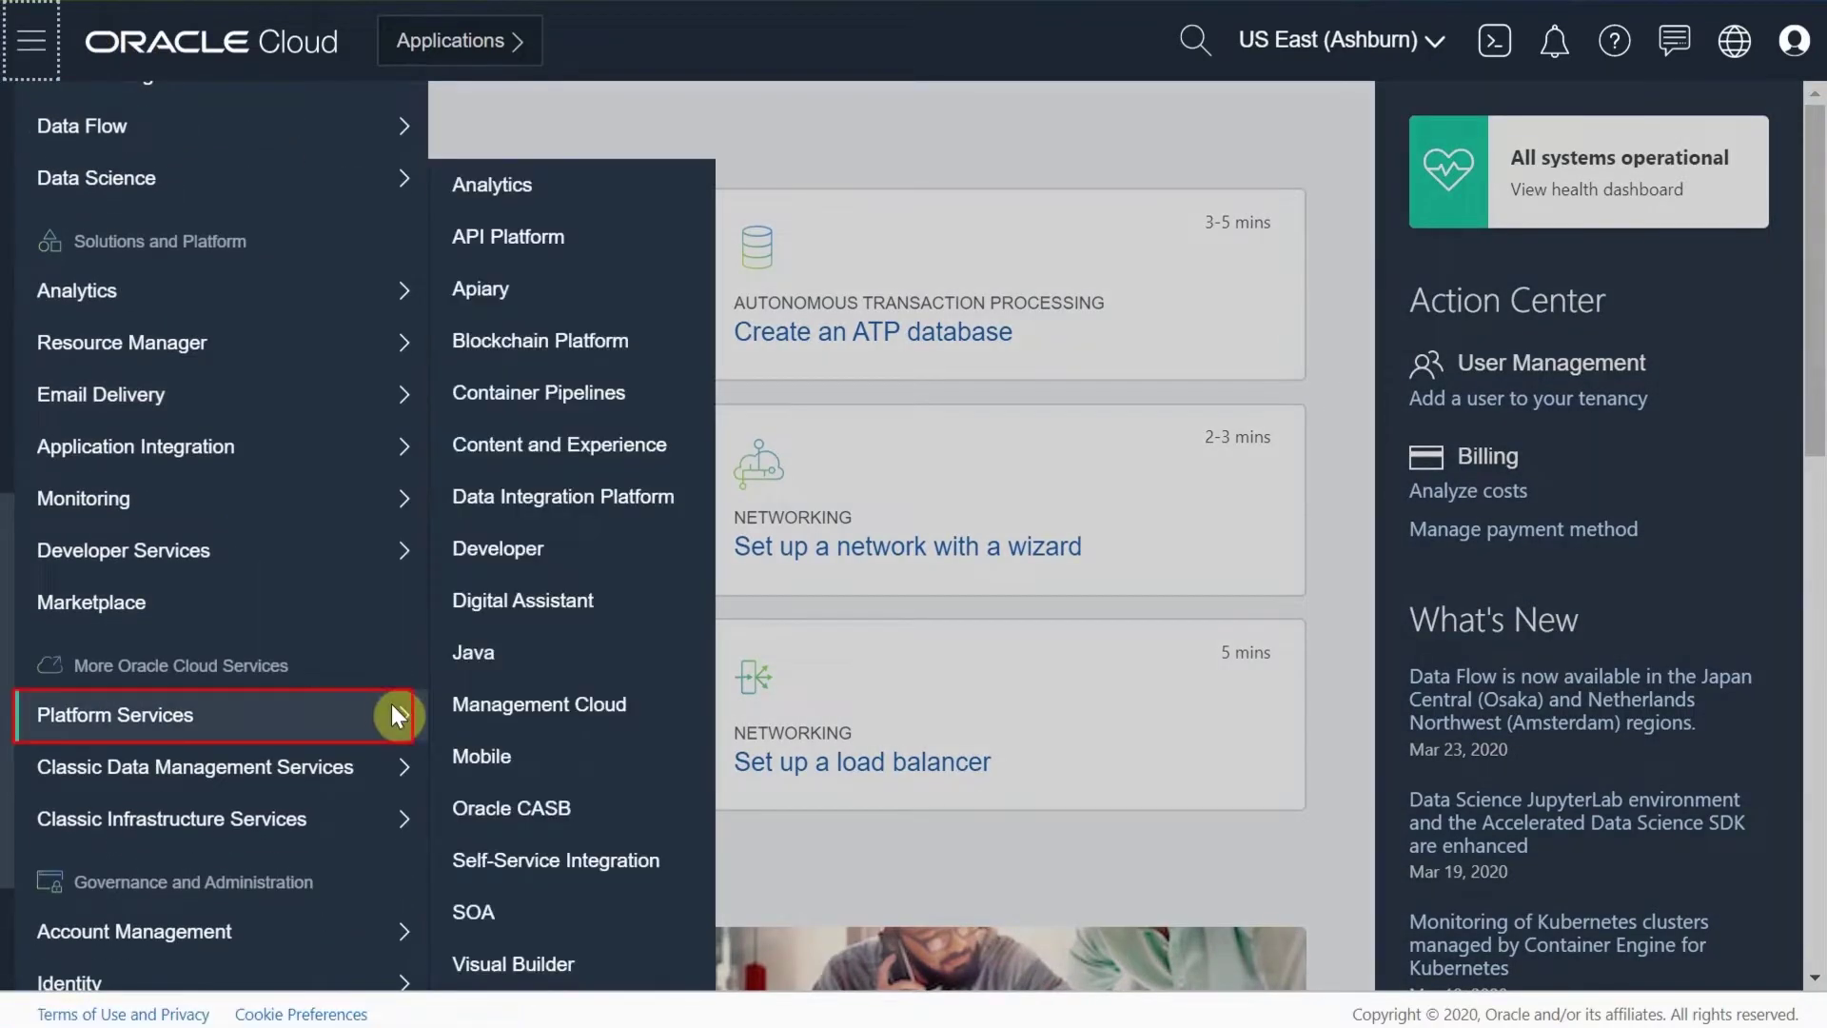
click(510, 193)
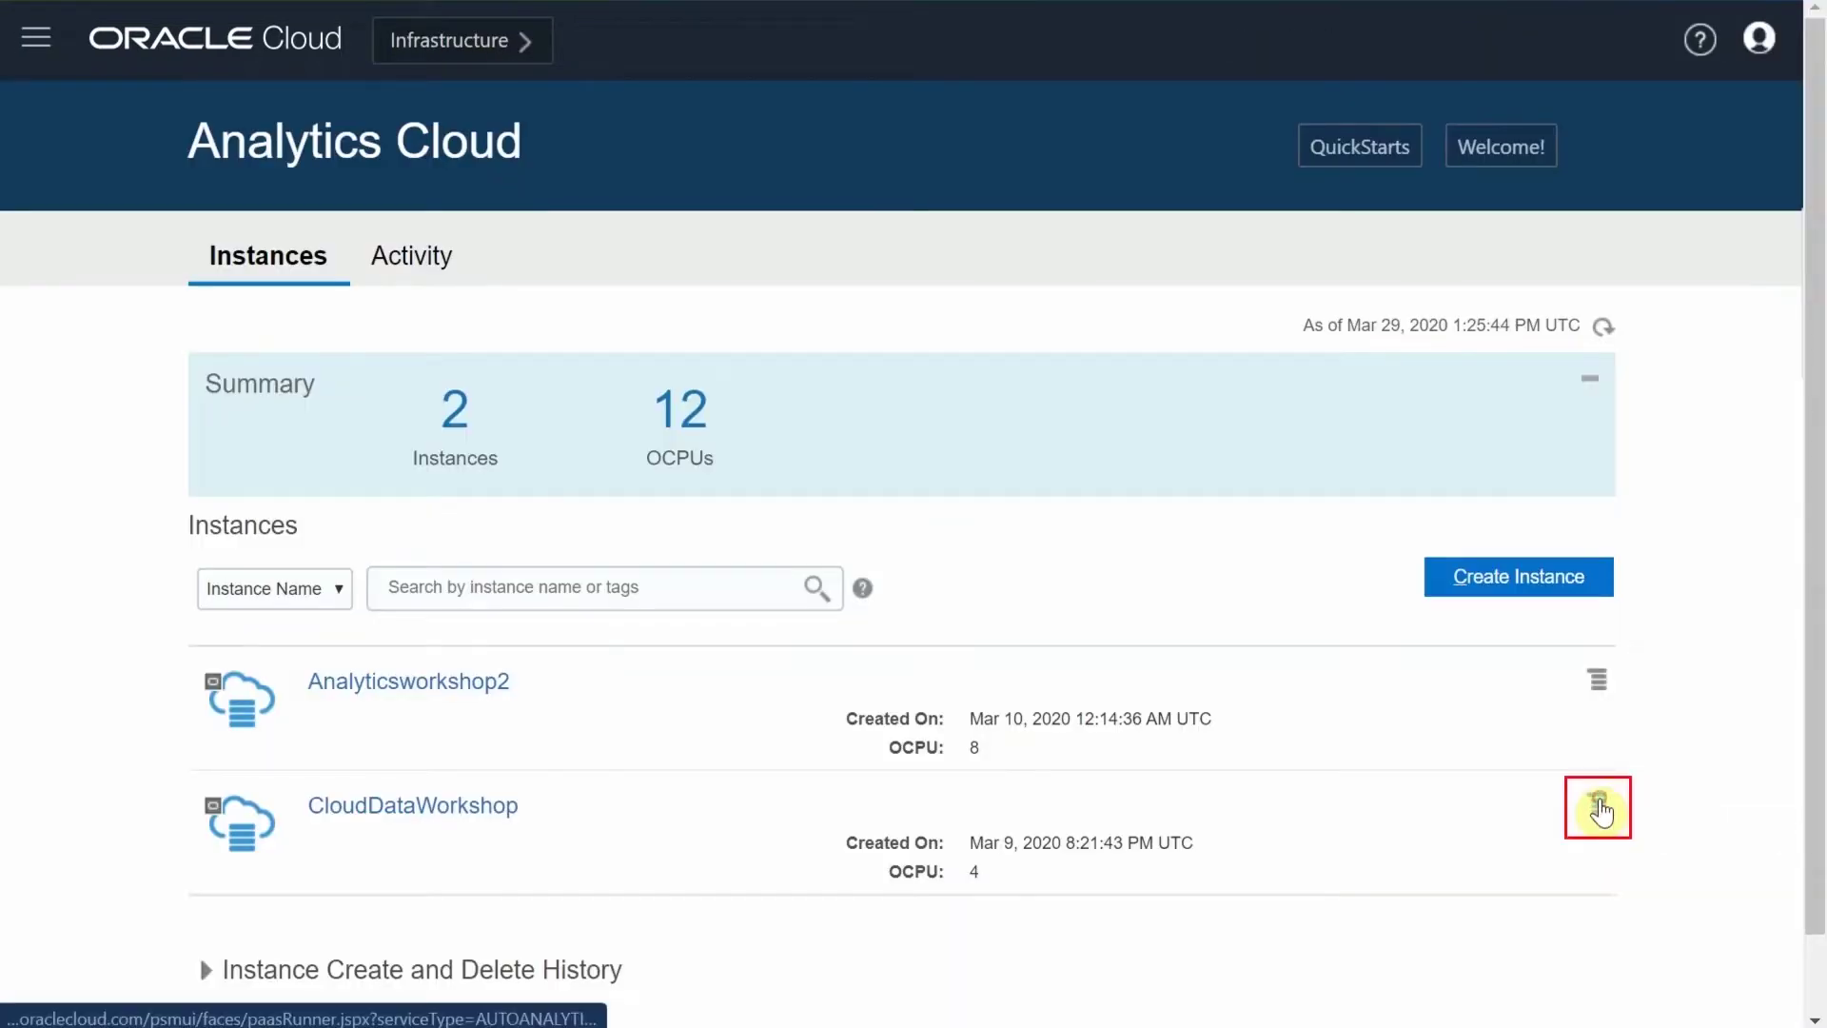
click(1599, 807)
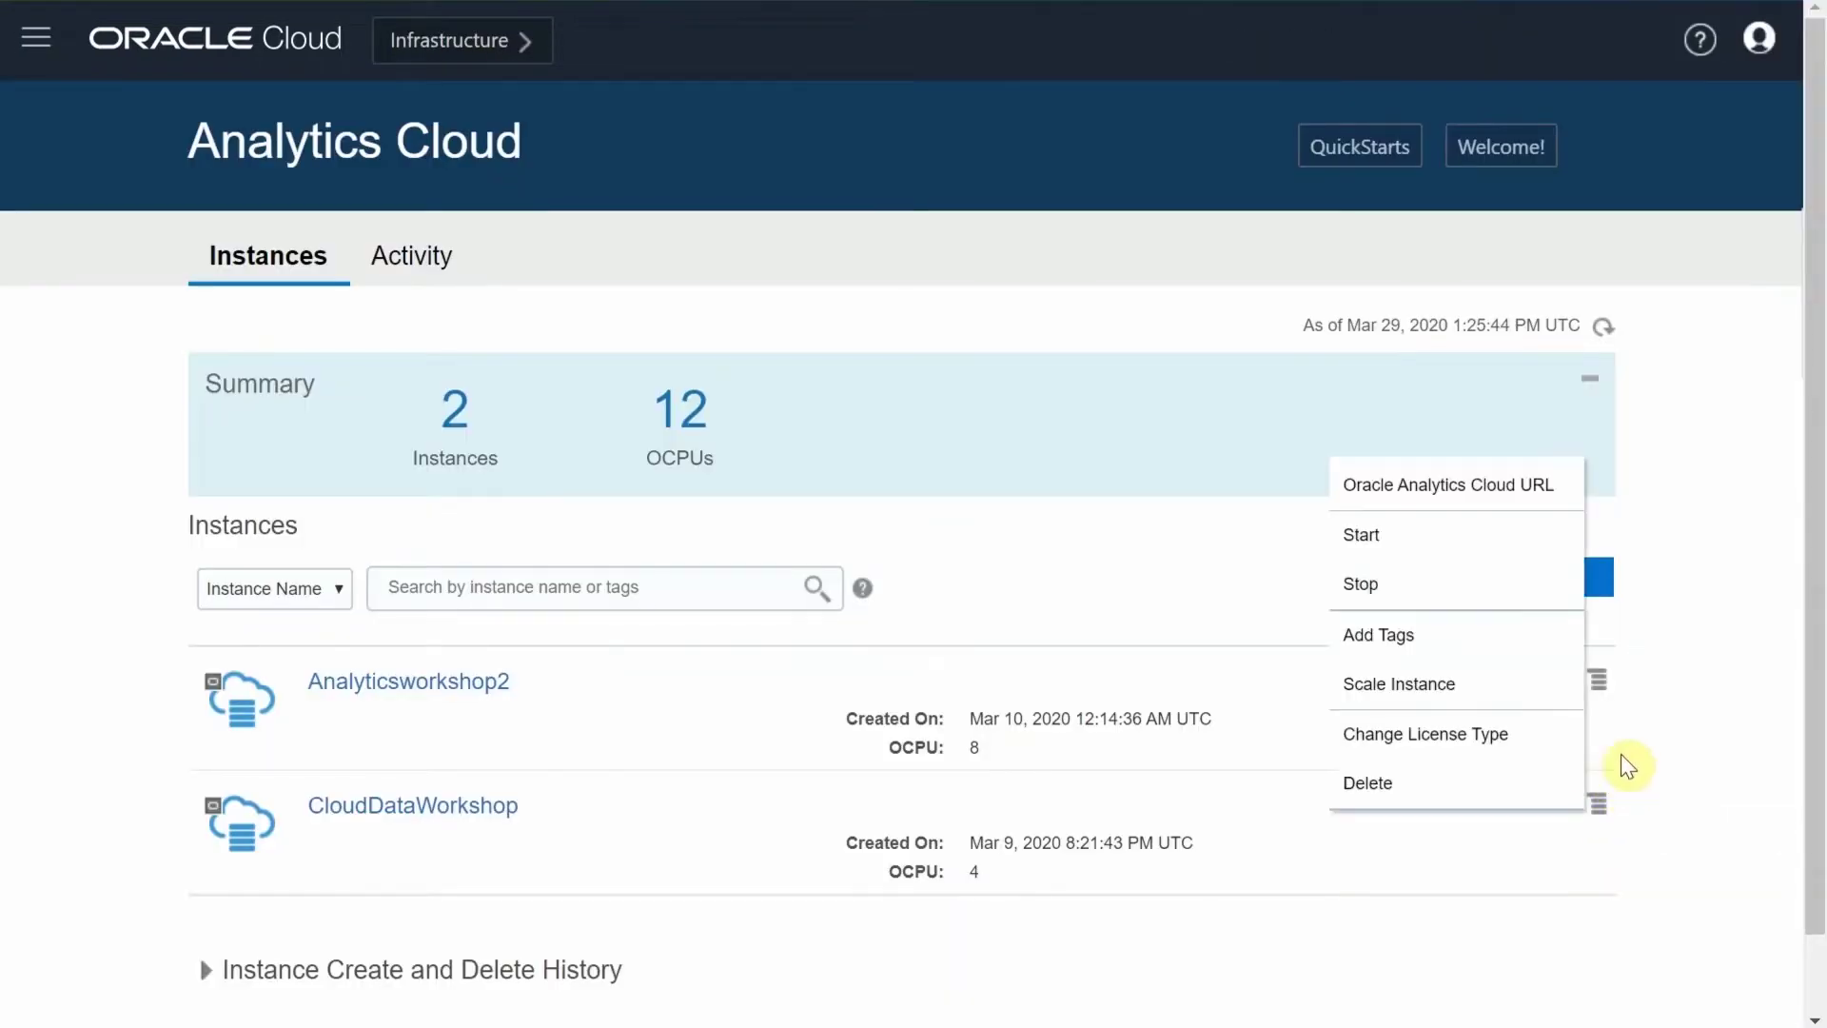
click(1463, 487)
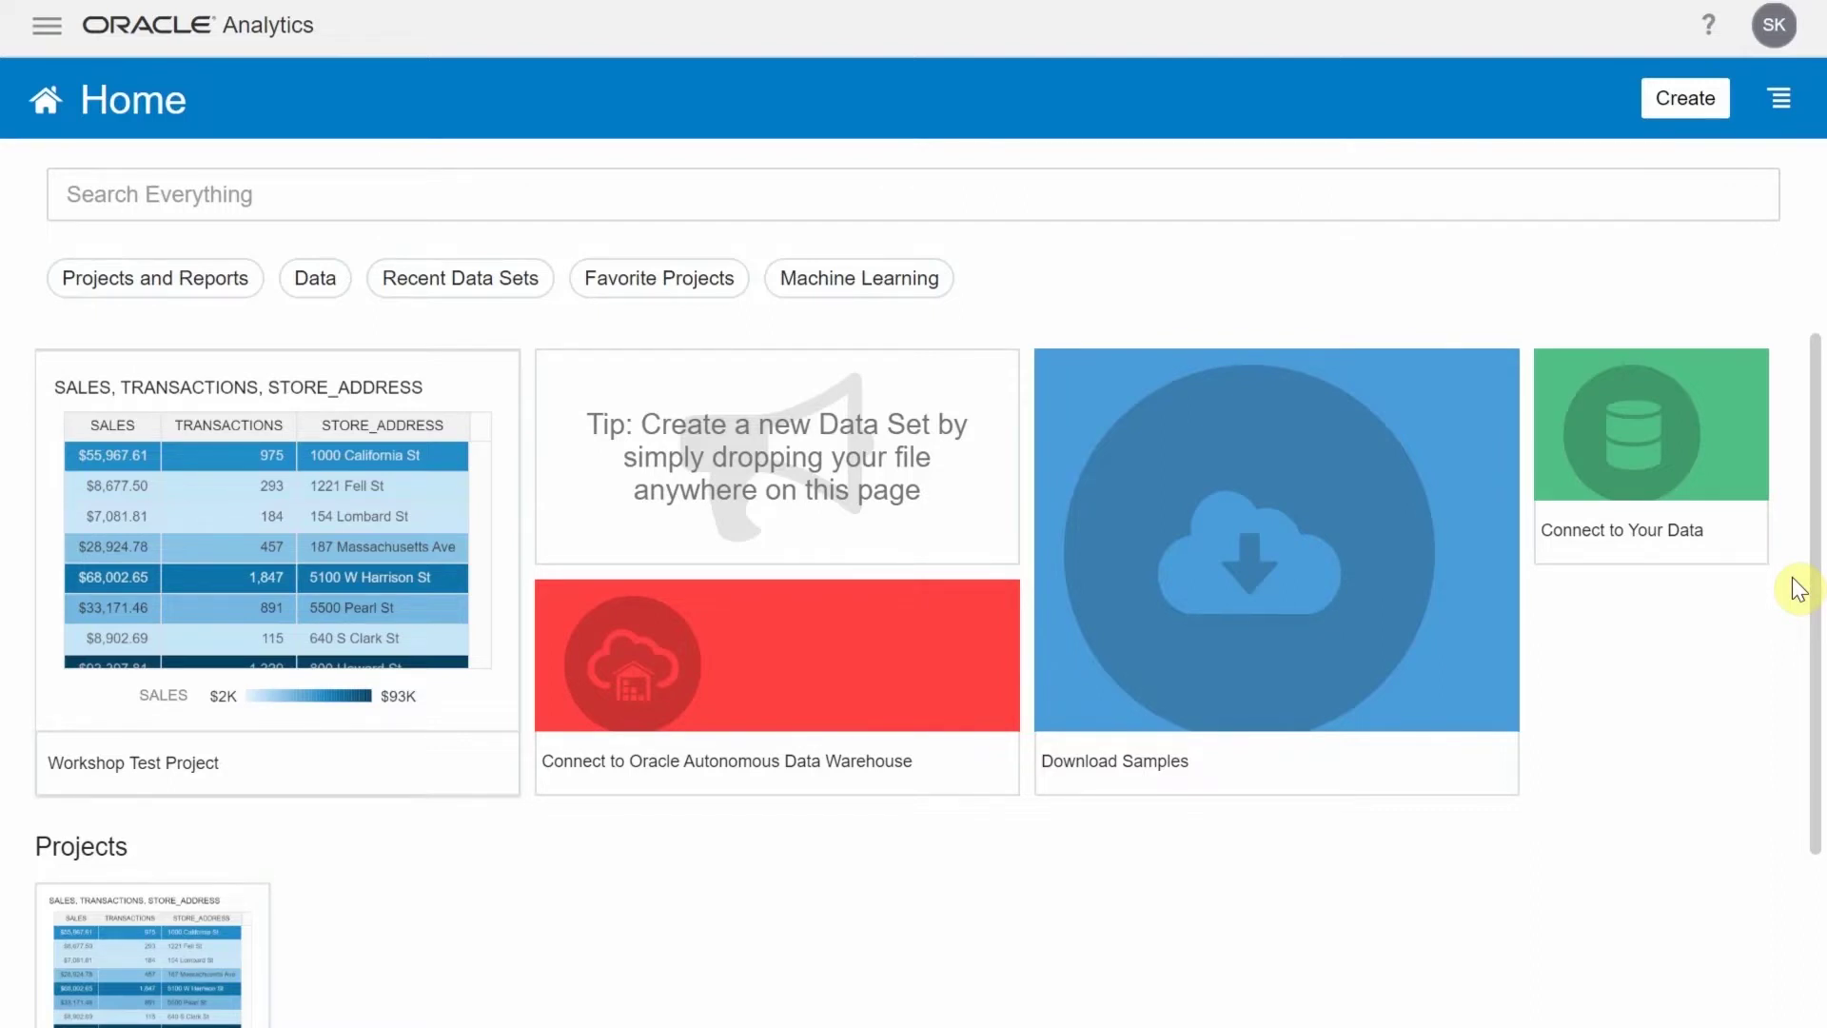
Create and save the ADWDEMO Autonomous Data Warehouse connection with the admin username and password
click(1681, 105)
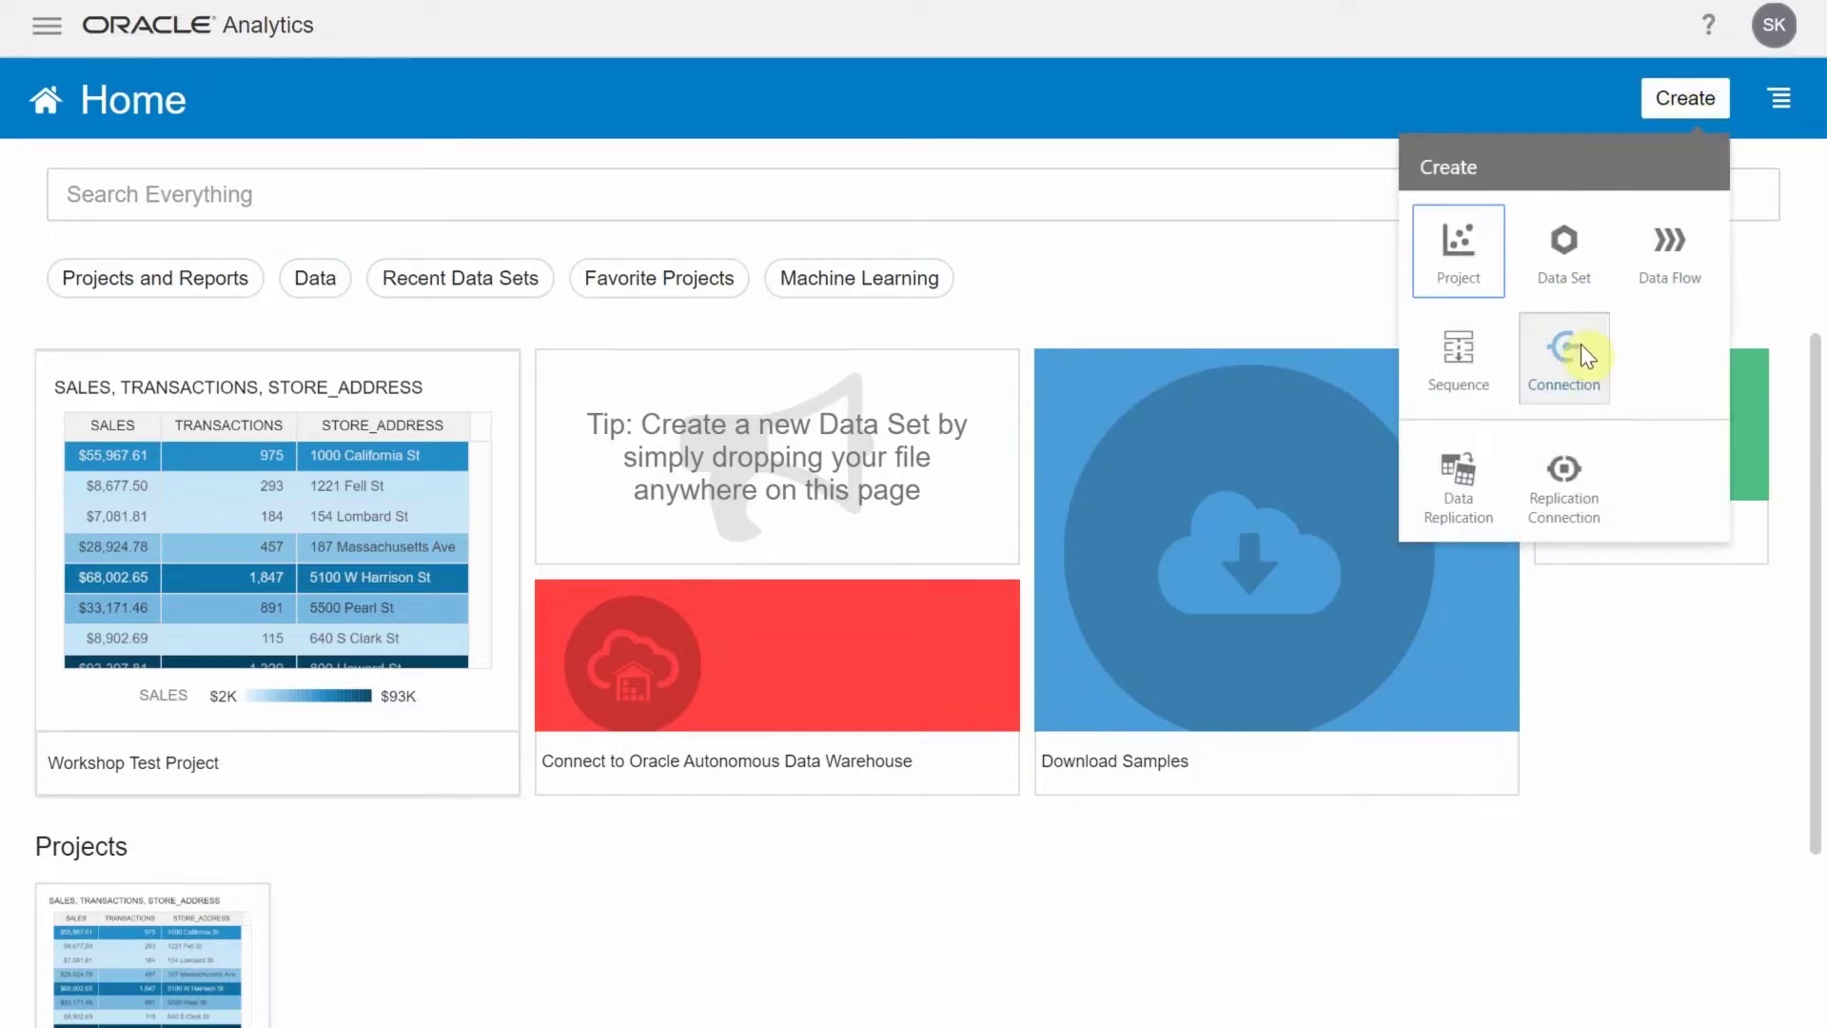
click(1574, 356)
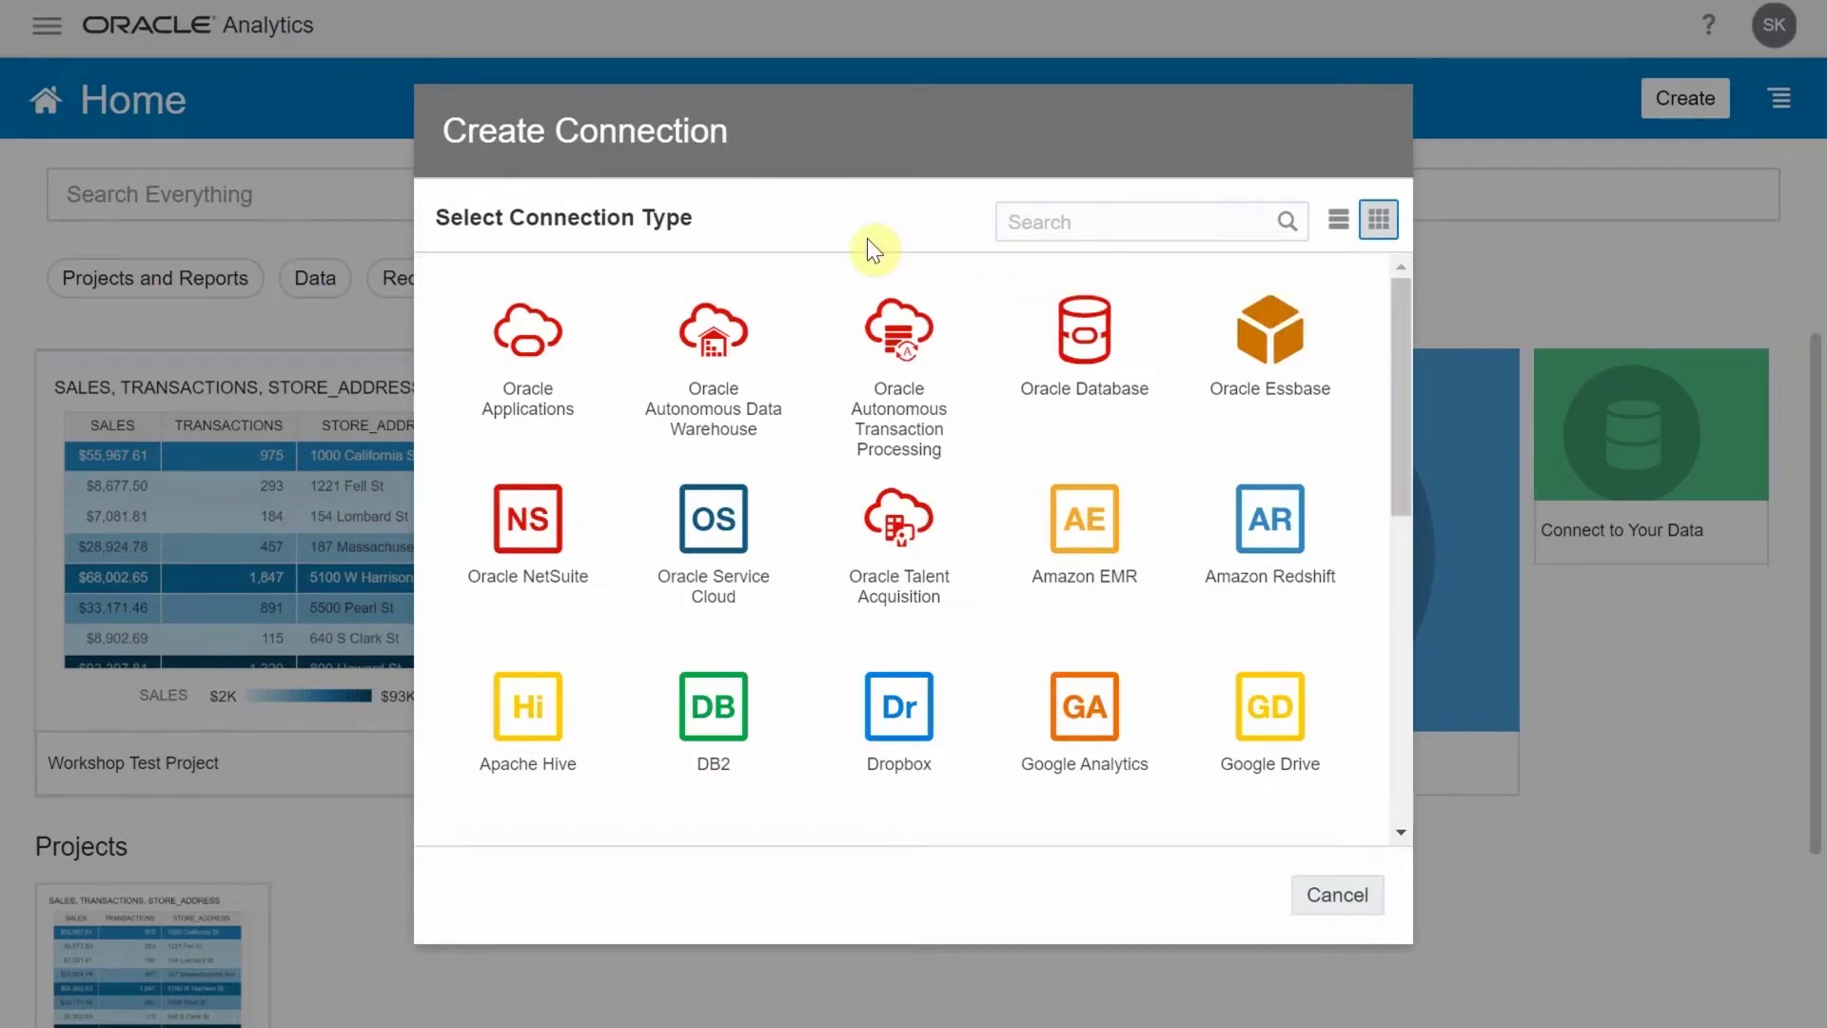
click(728, 360)
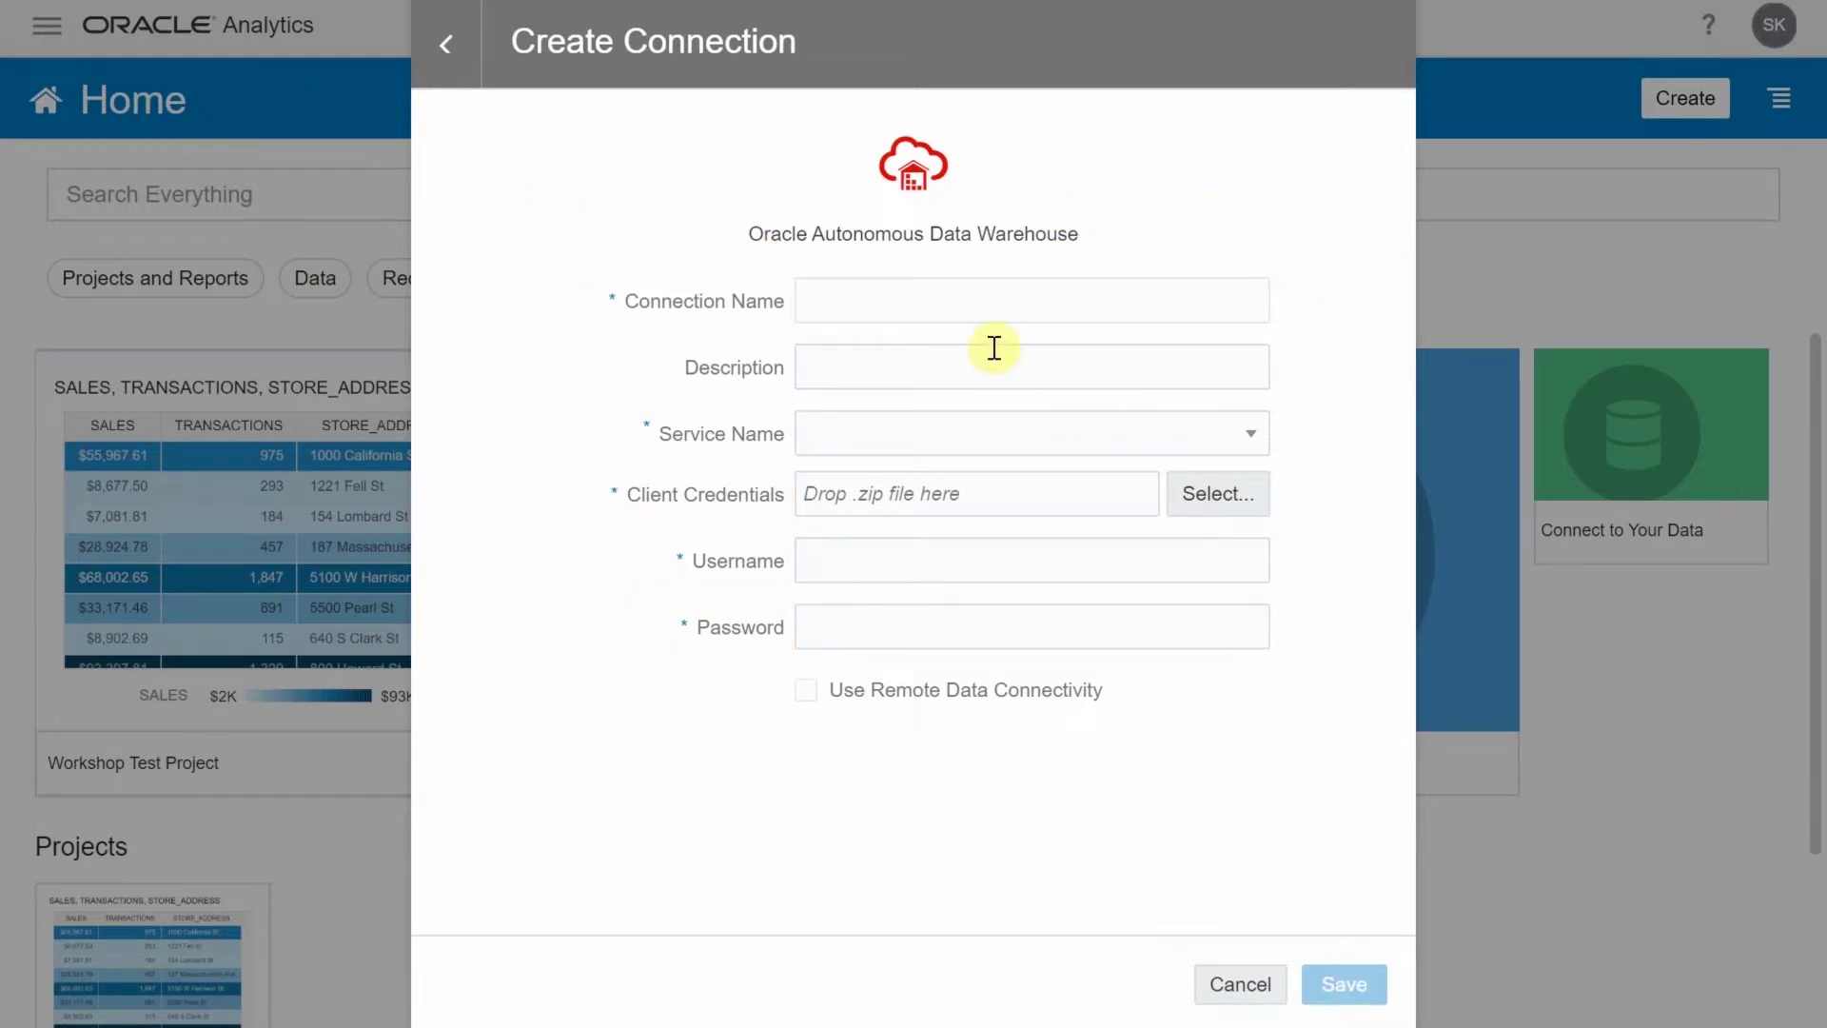
click(971, 567)
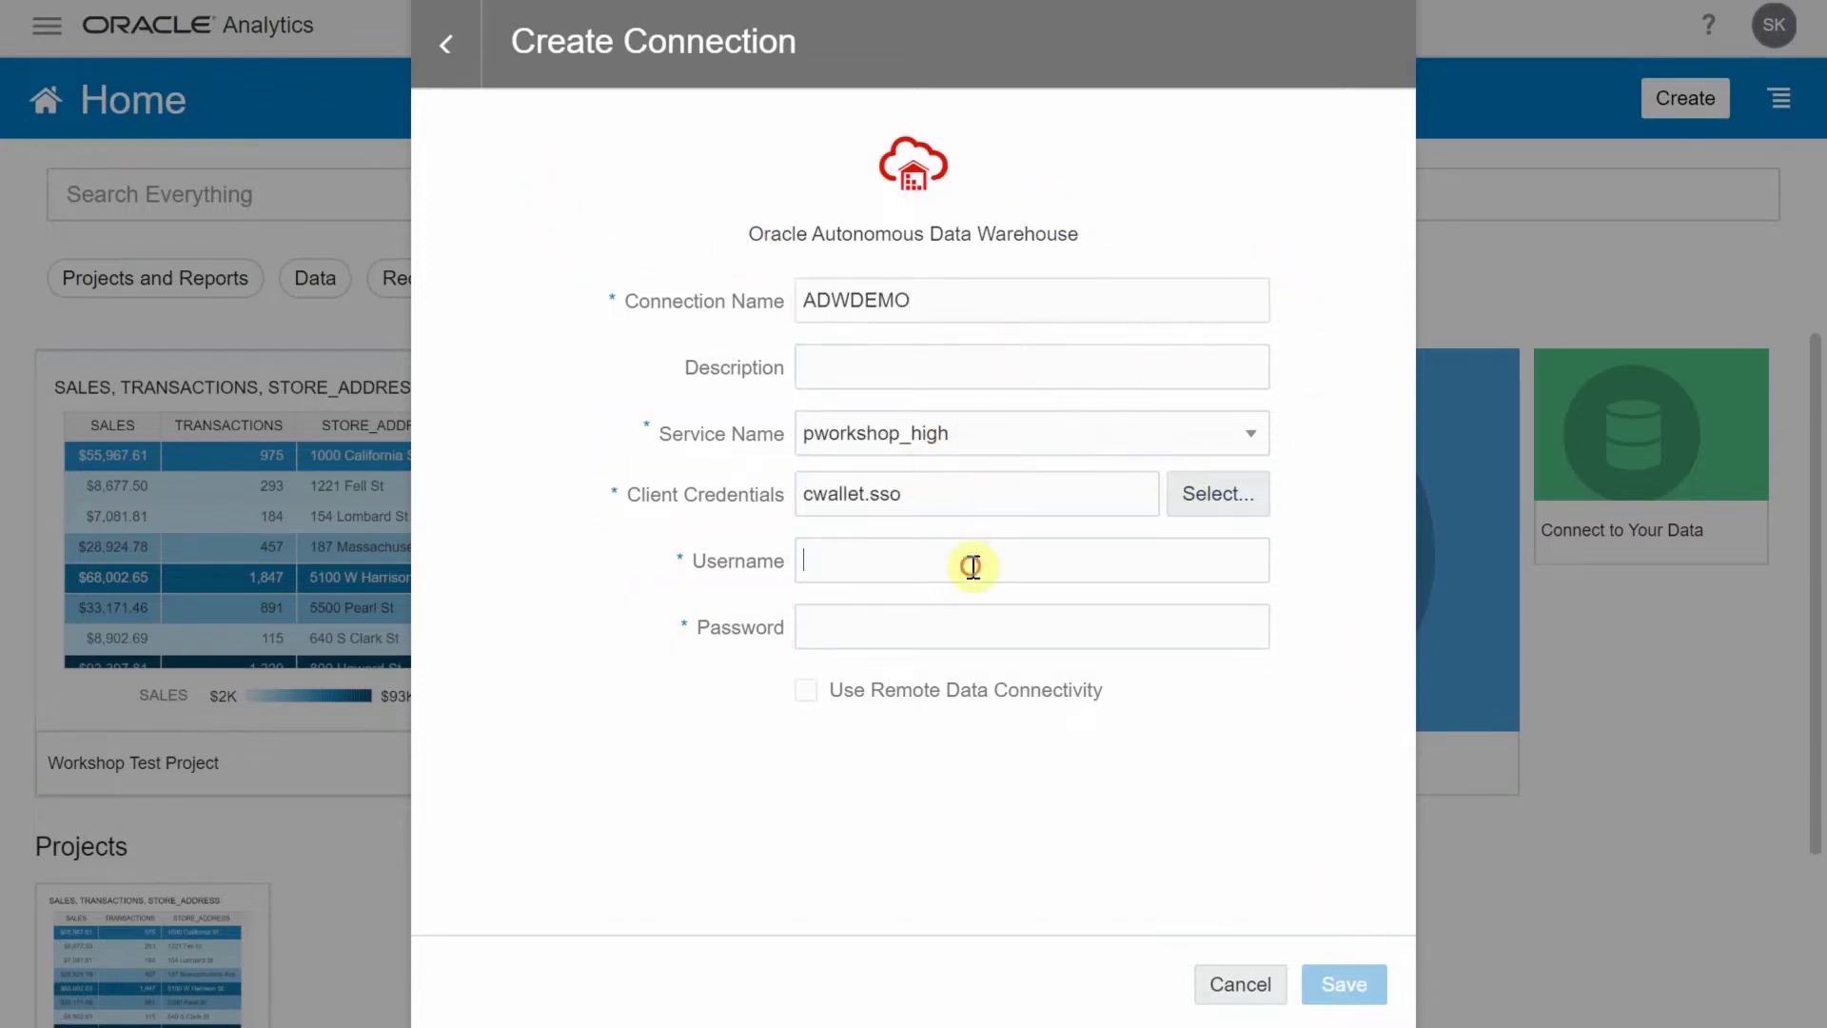
text(ADMIN)
key(Tab)
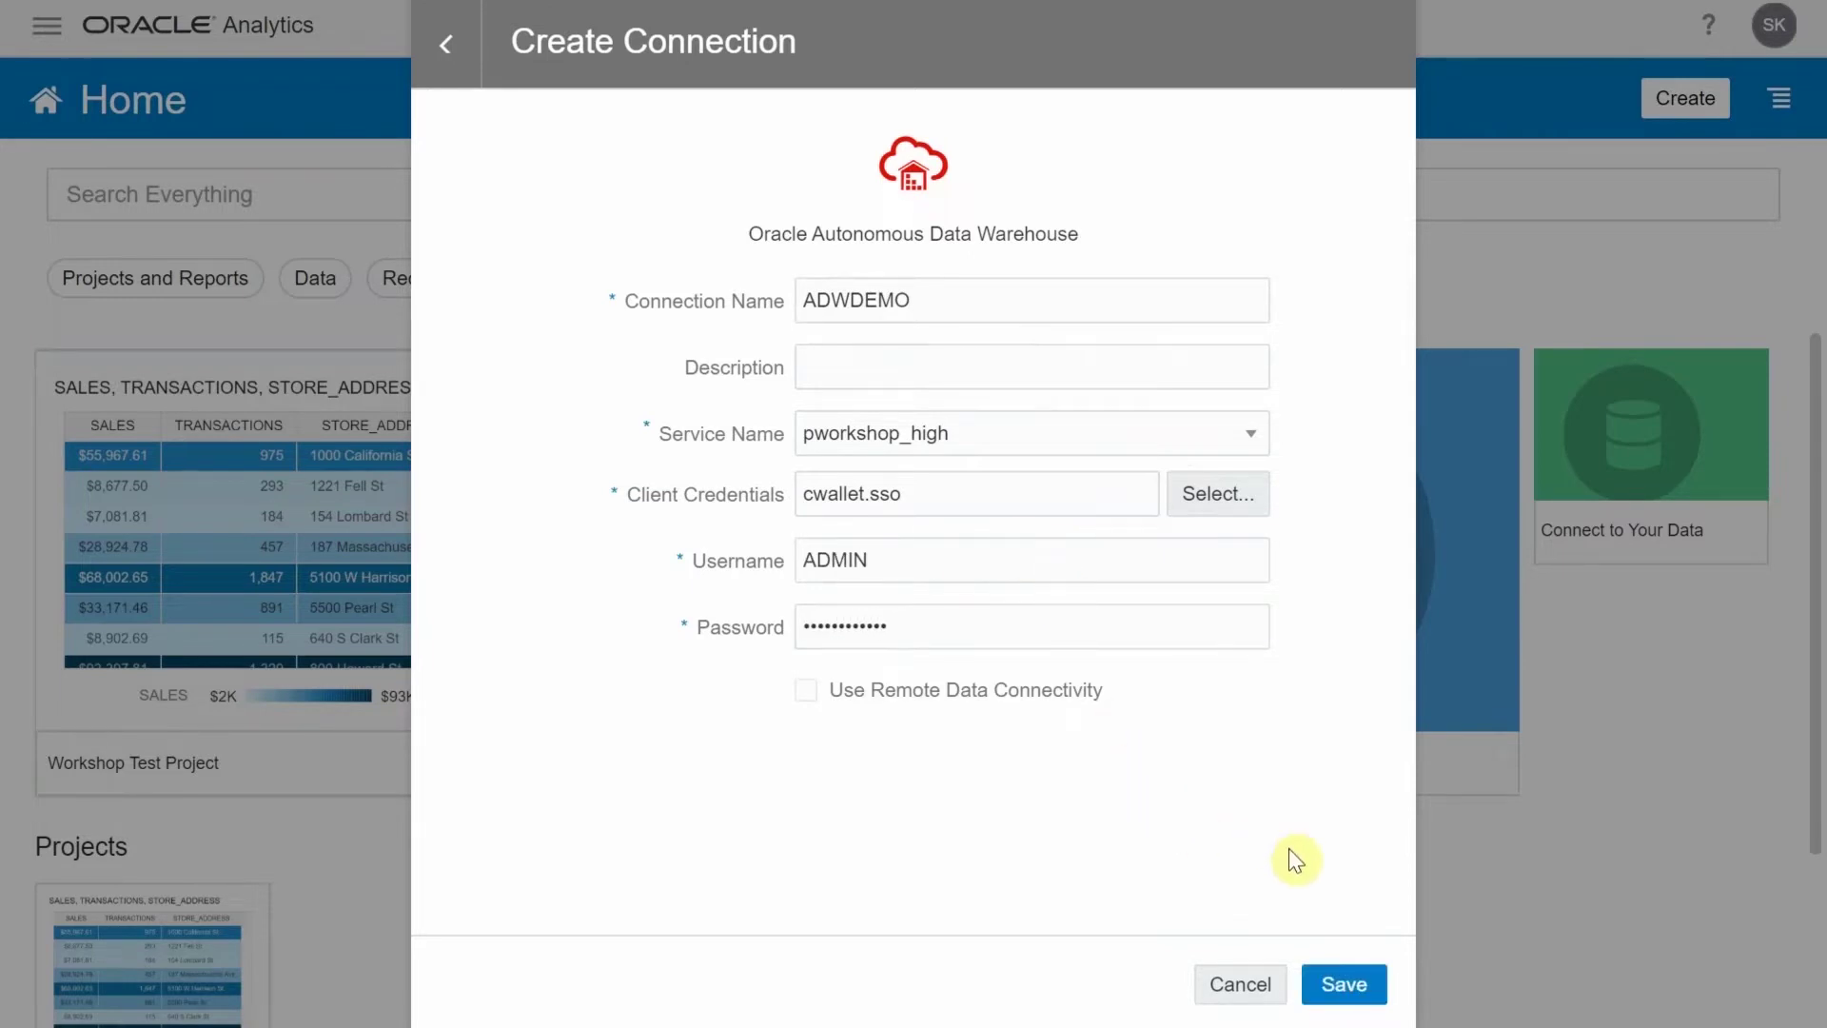
click(1366, 980)
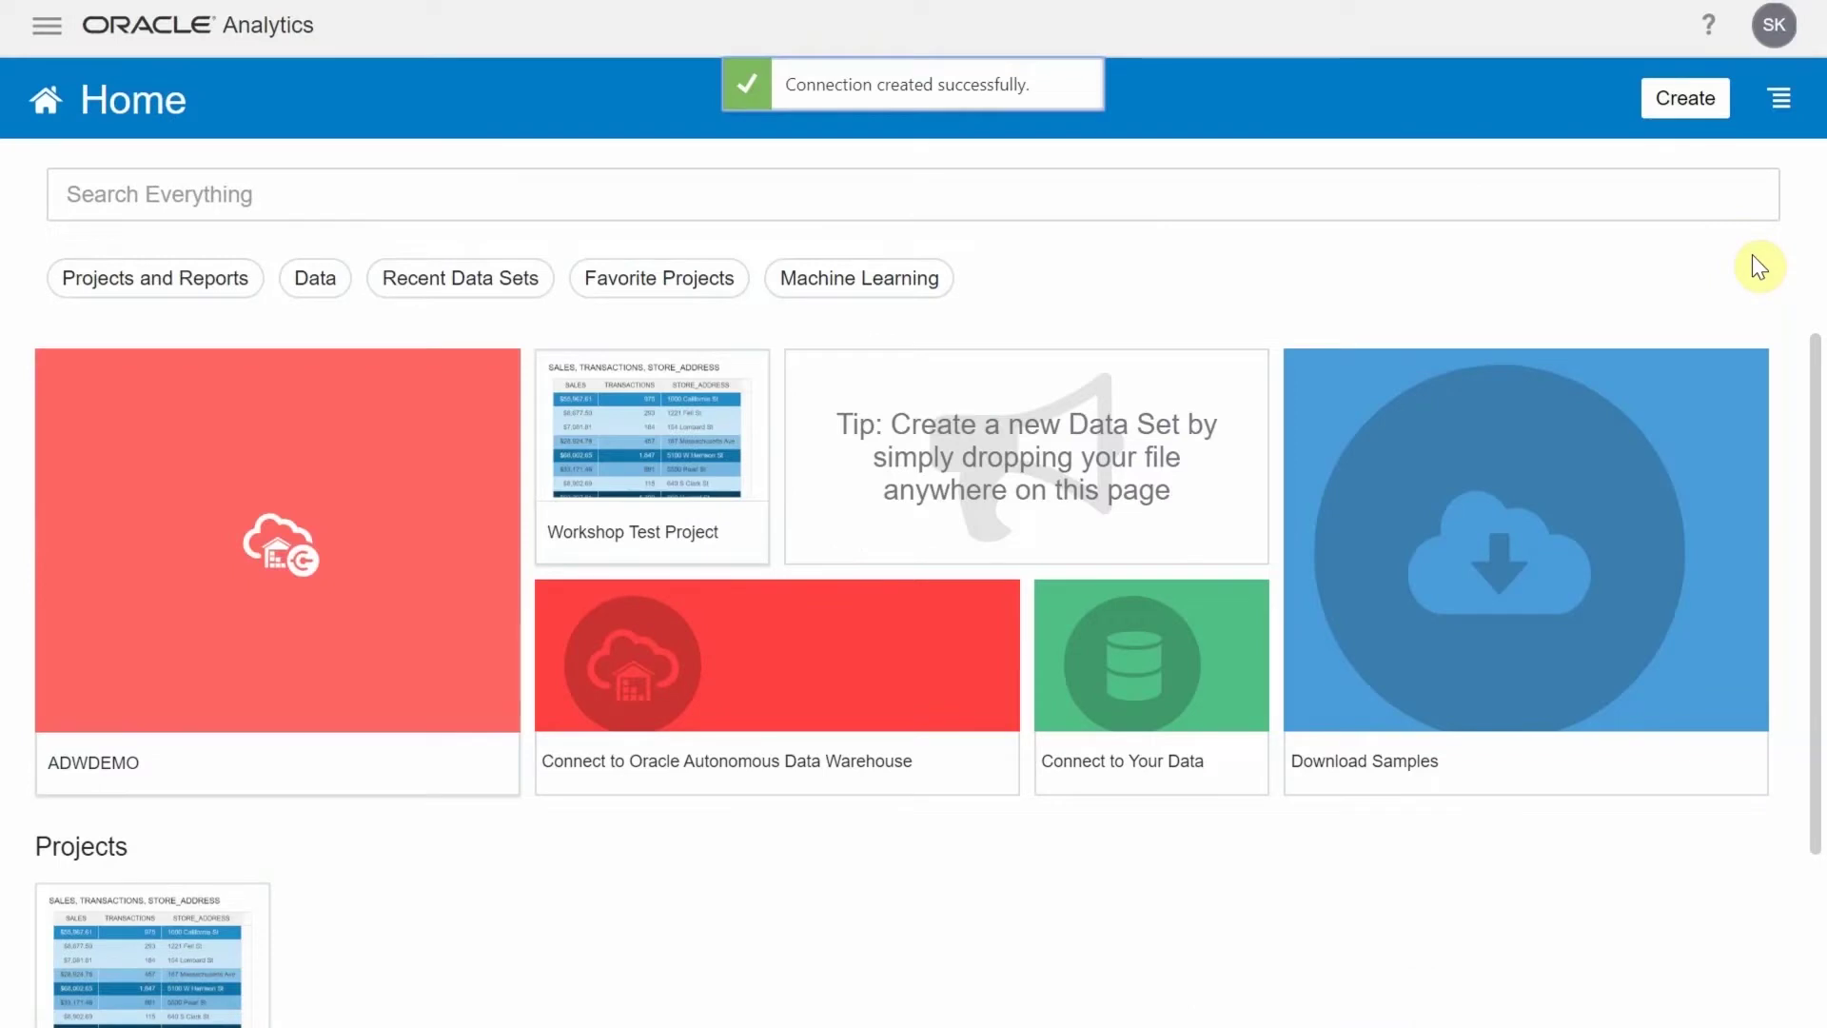
Build a data set from ADWDEMO's DEVELOPER.OOW_DEMO_STORES table with all 16 columns added
click(1704, 112)
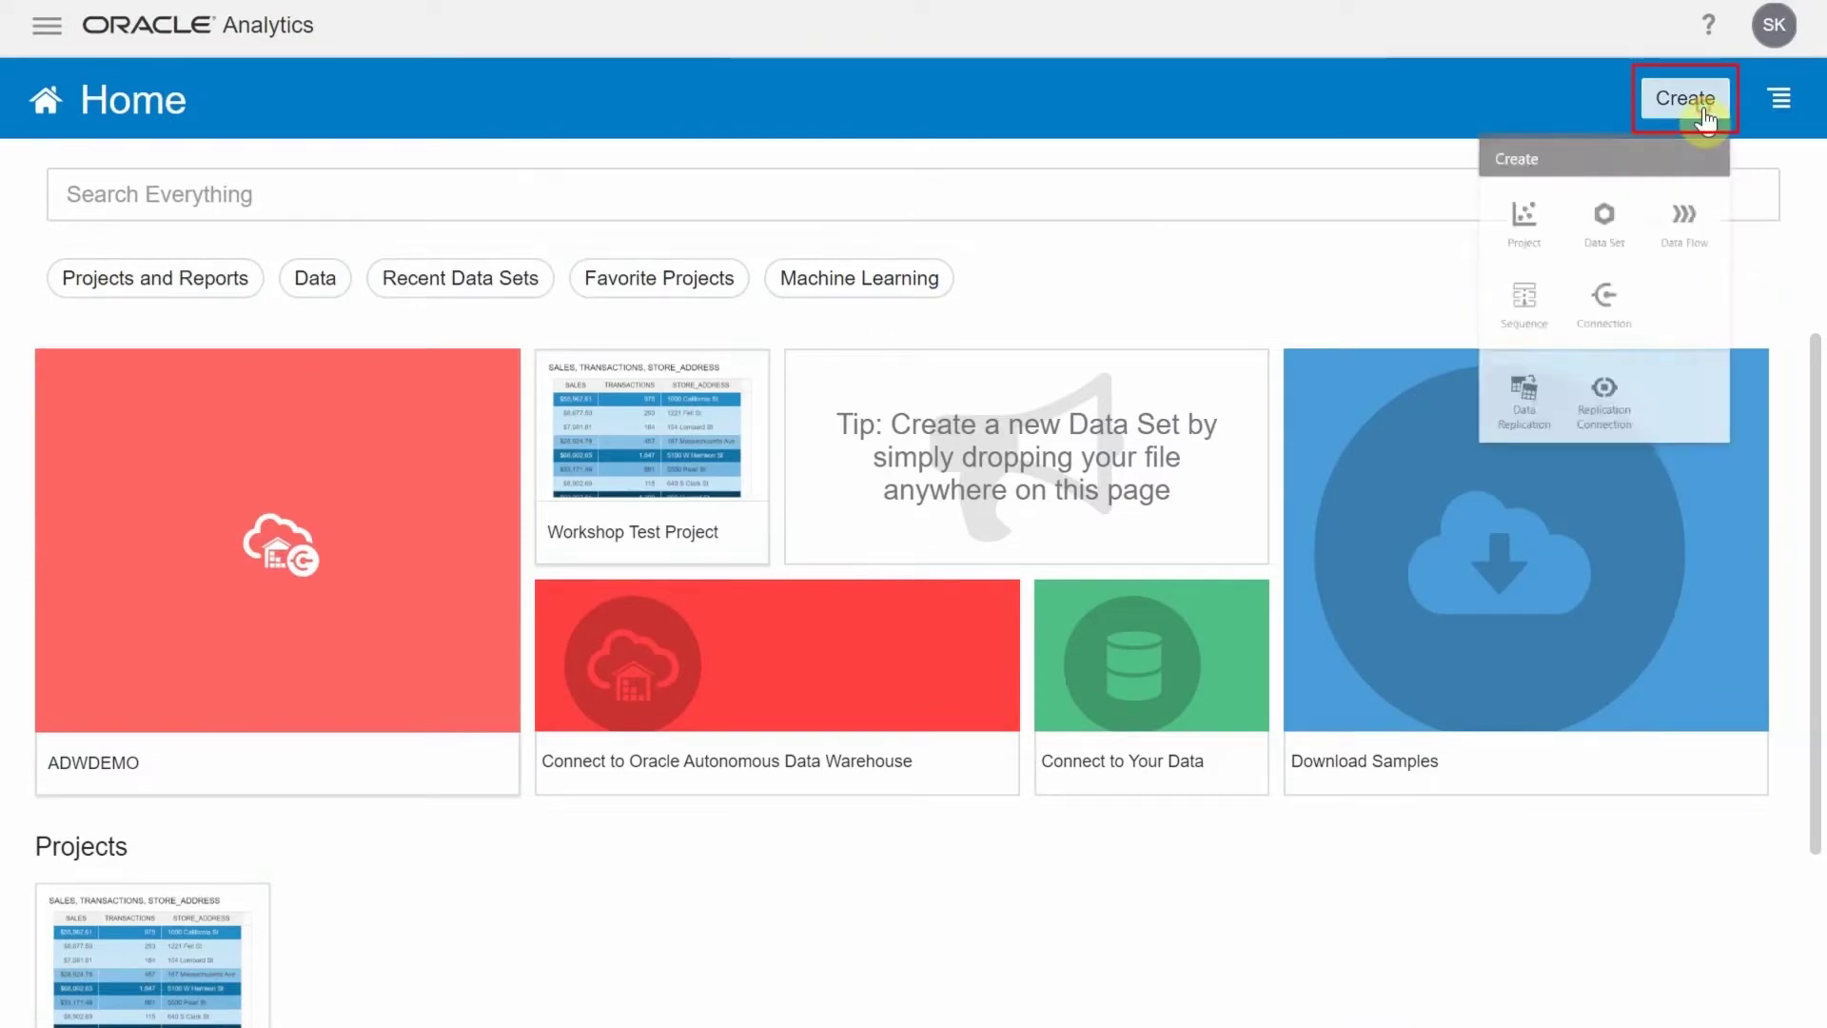
click(1561, 241)
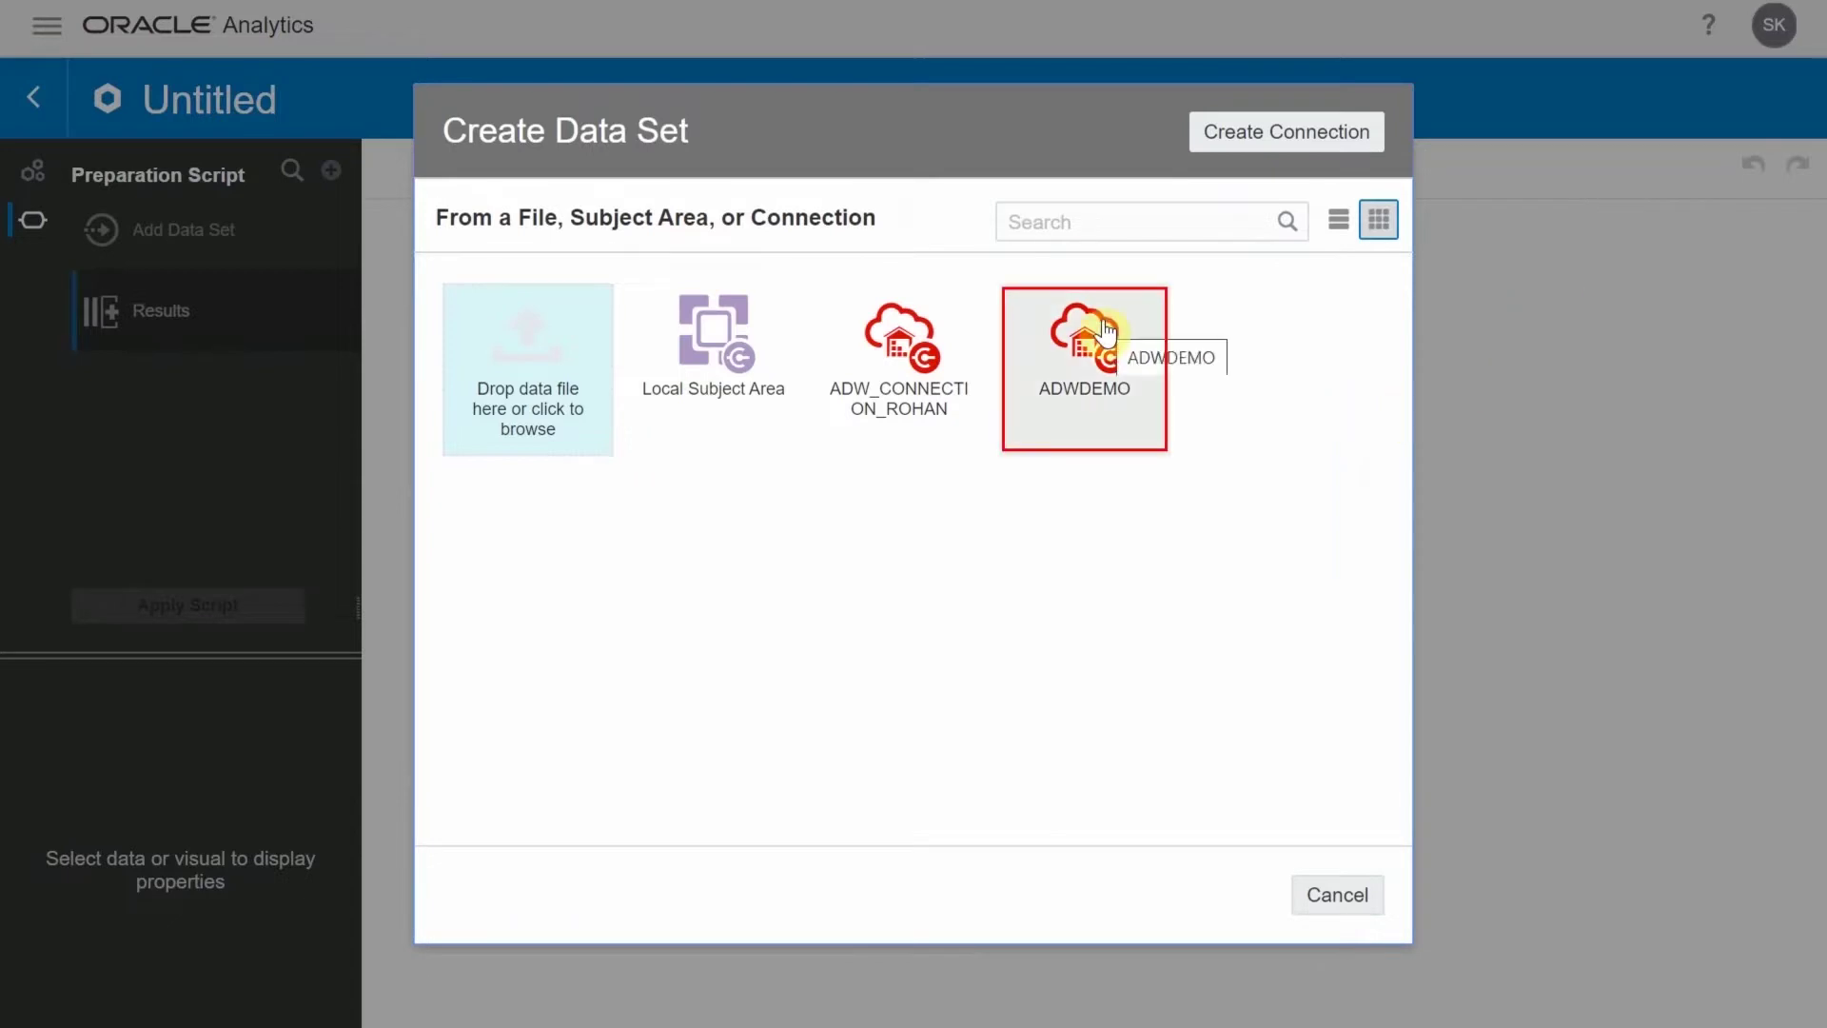
click(1107, 332)
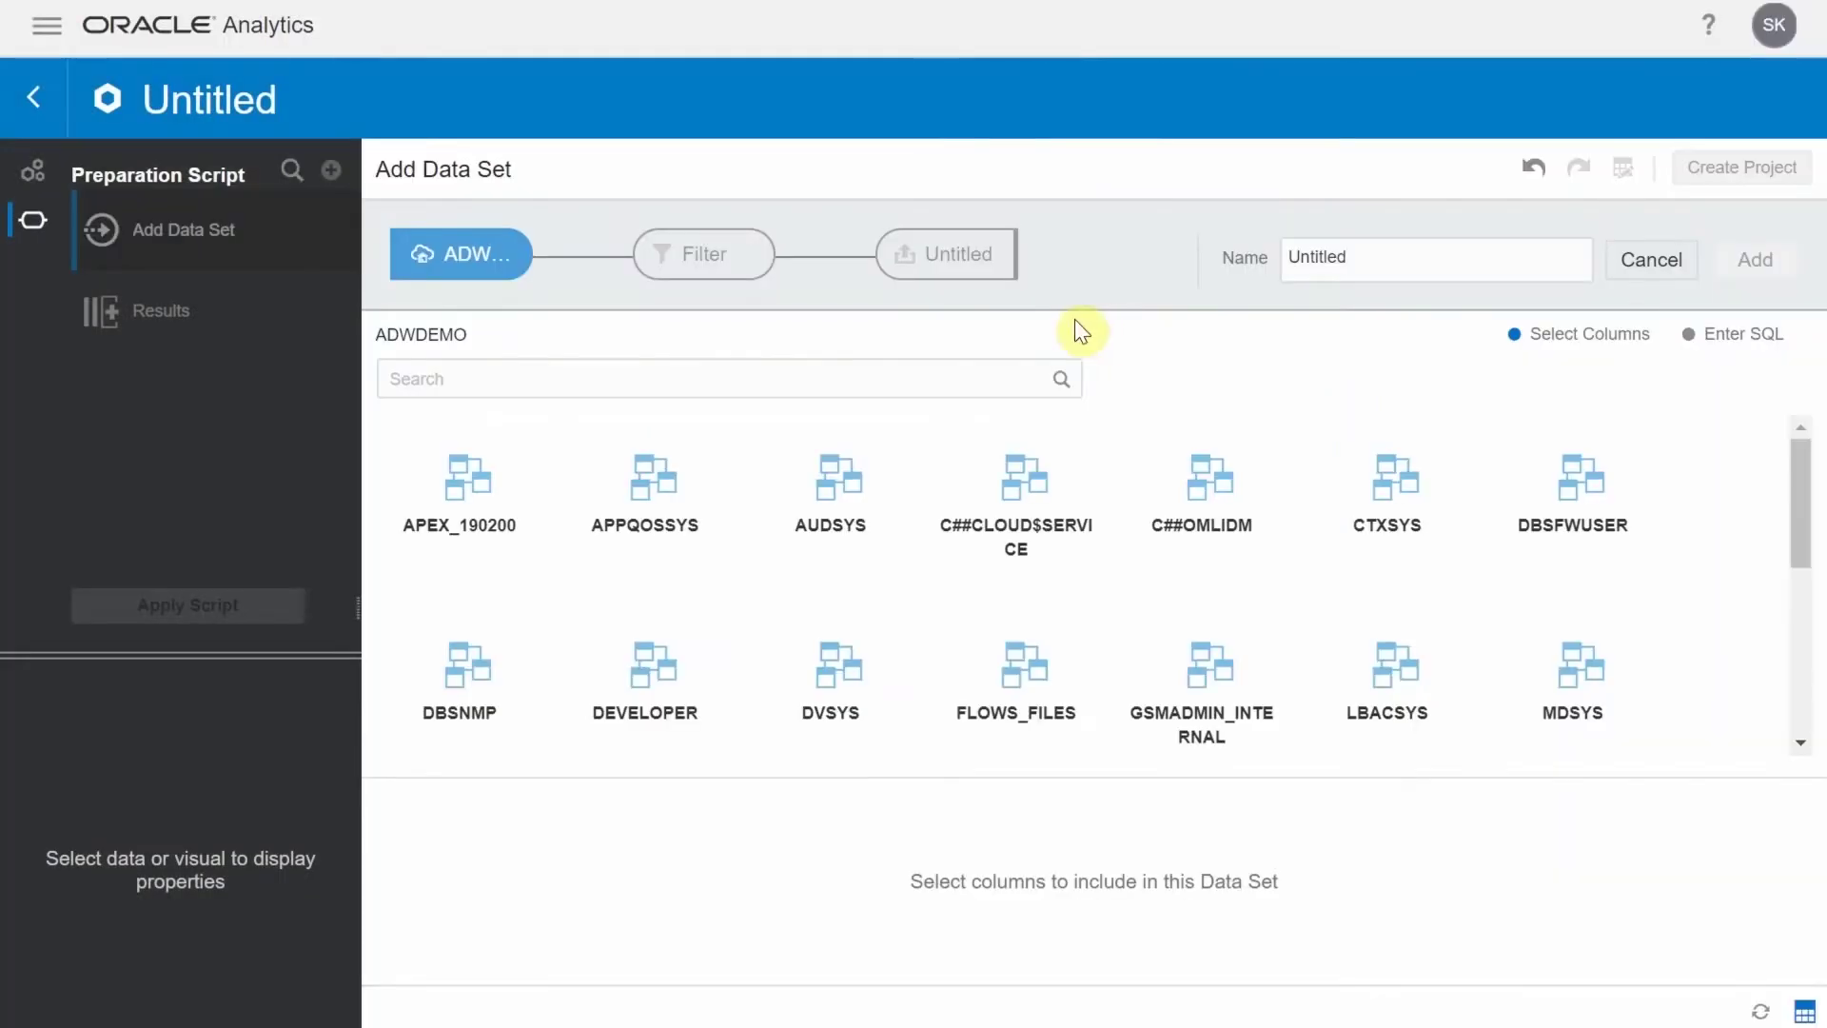
click(655, 666)
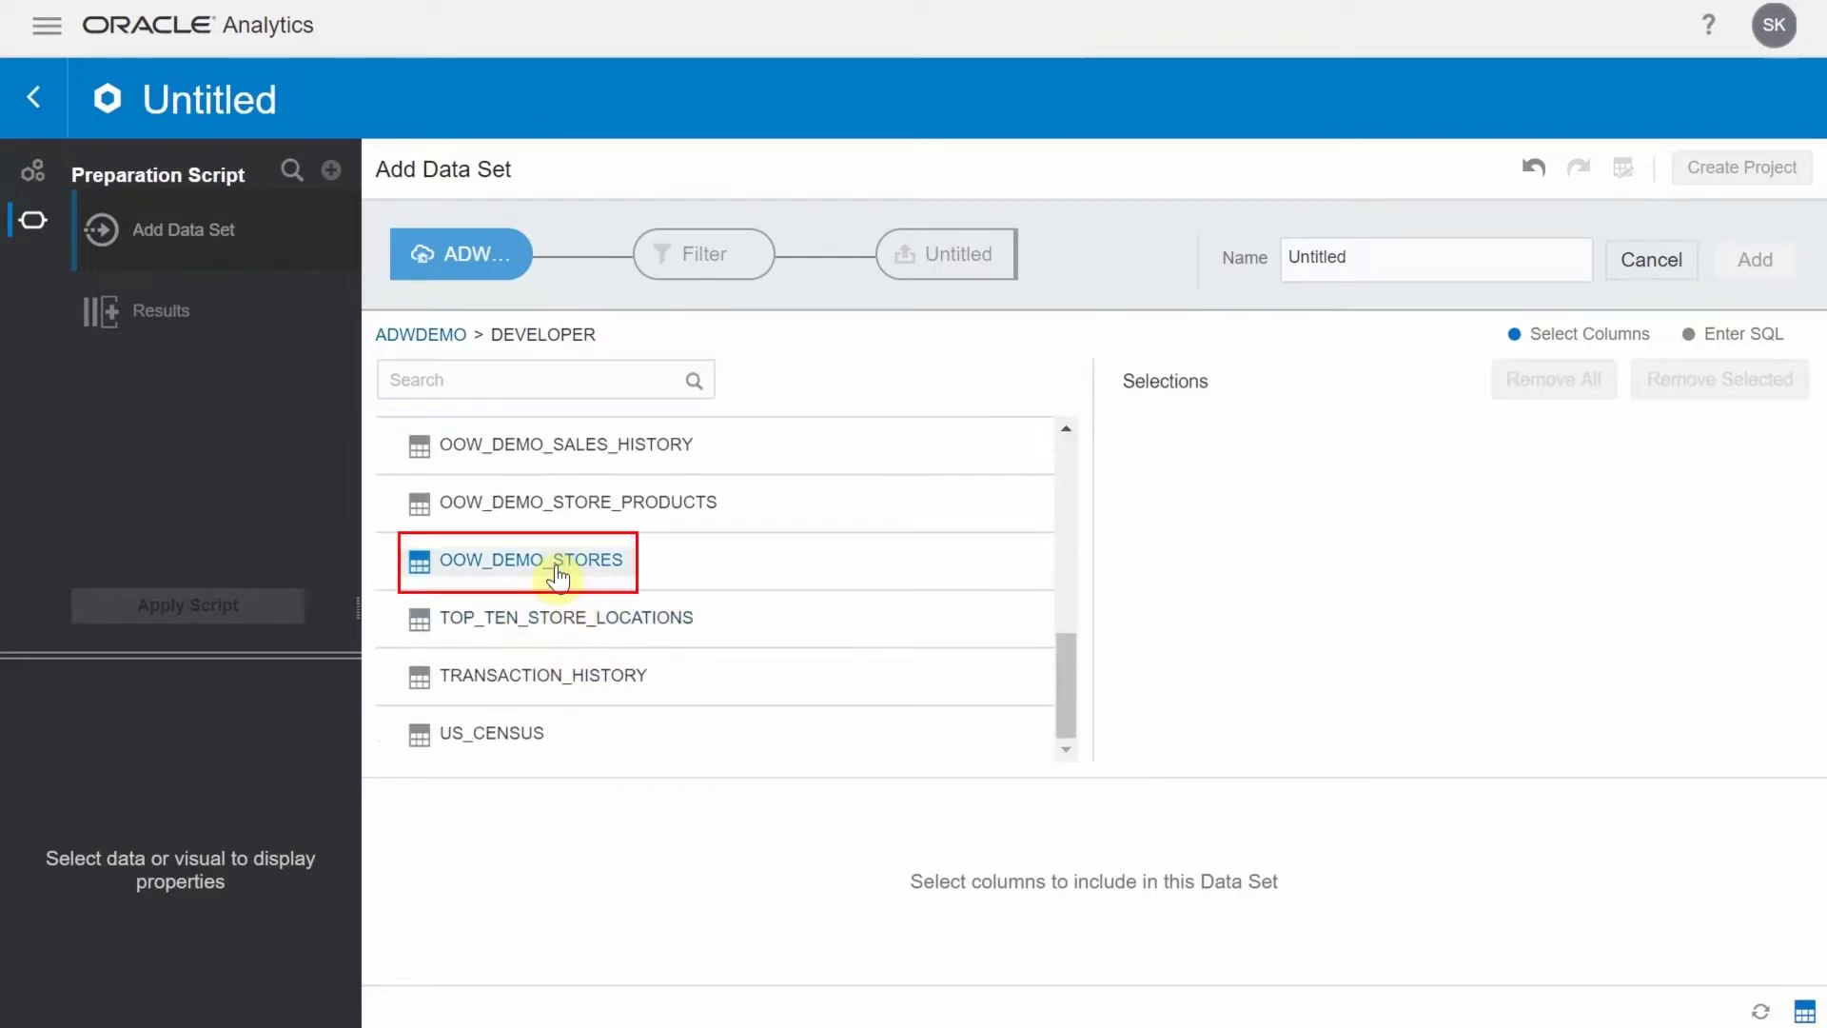
click(556, 564)
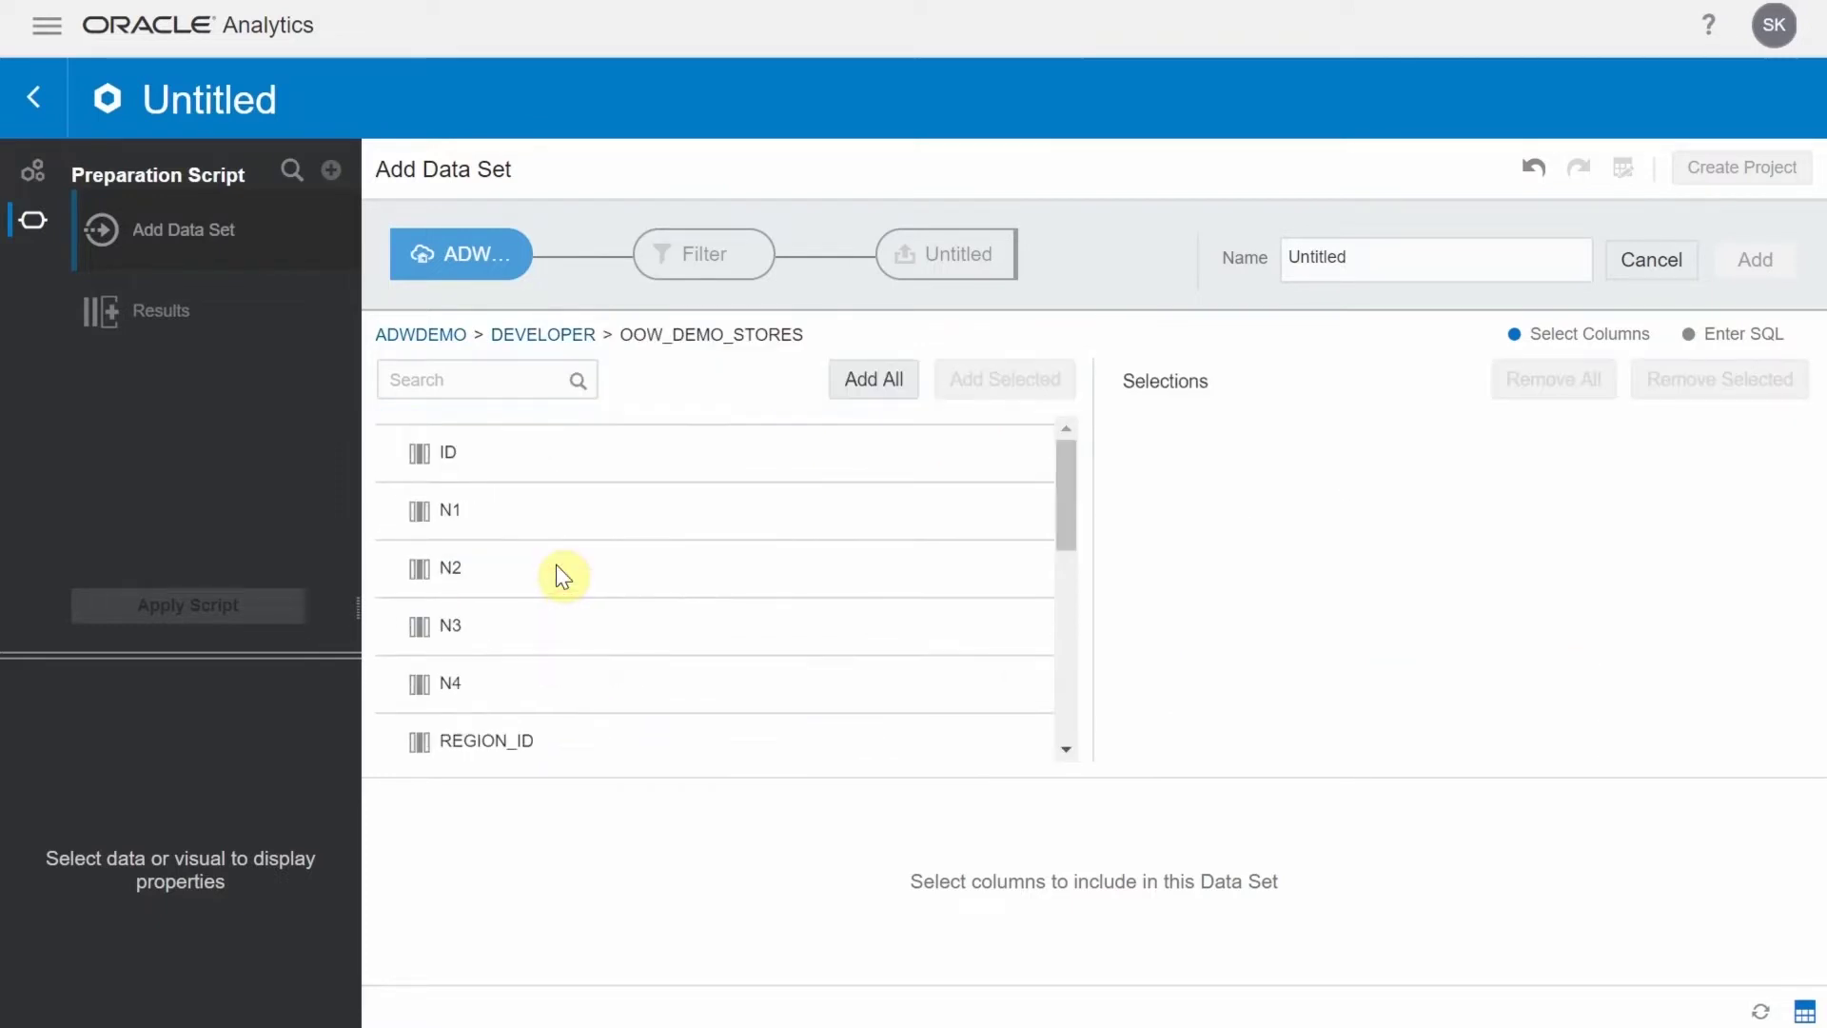
click(856, 396)
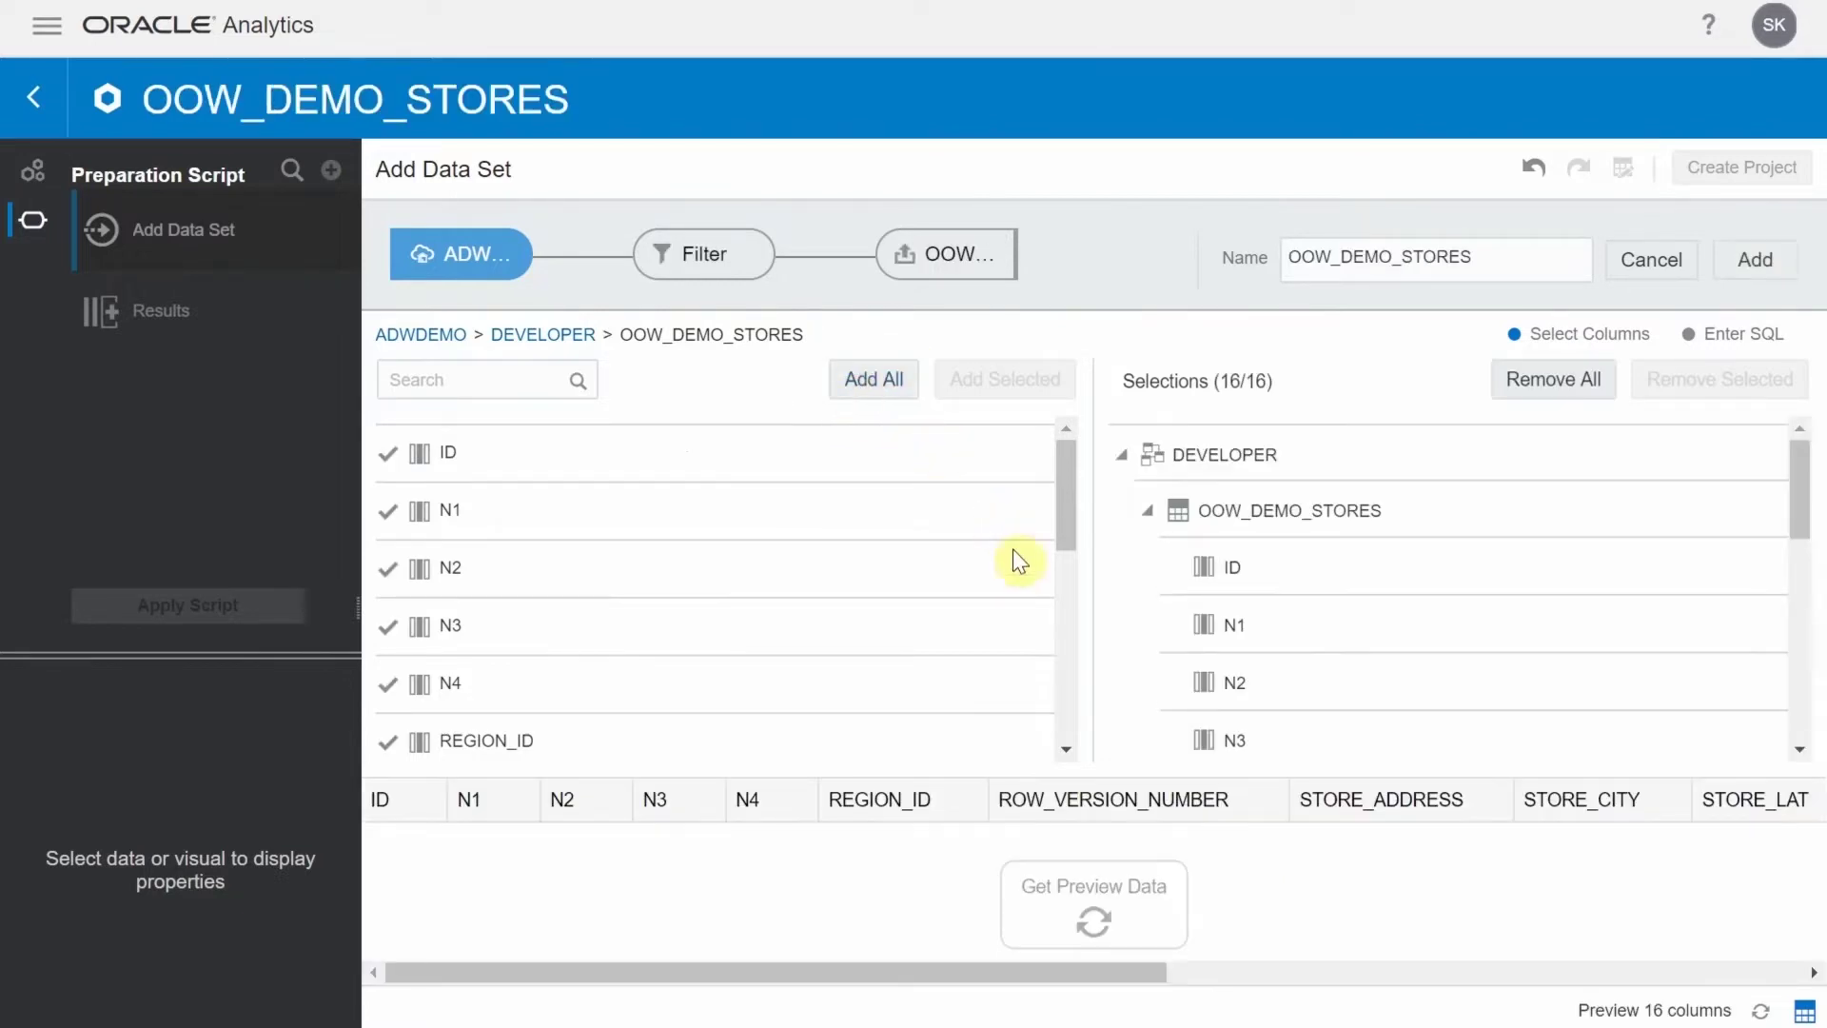
click(1754, 263)
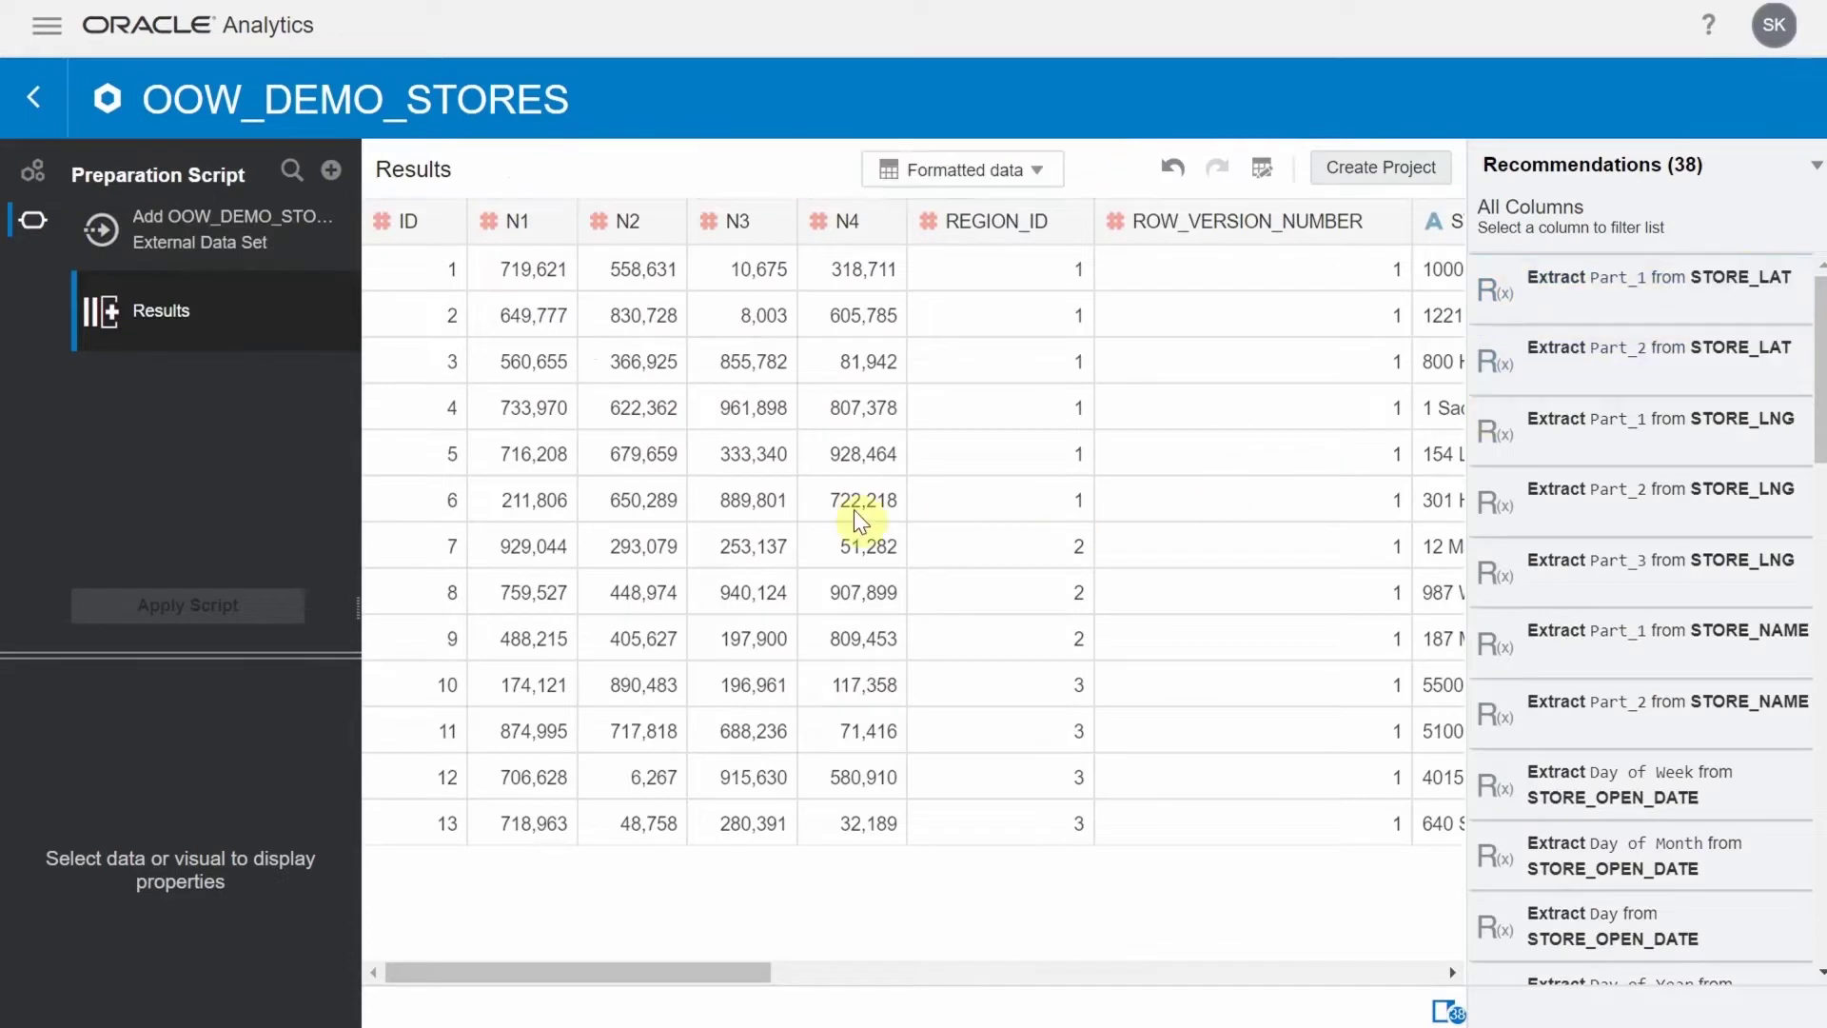
Change ID and REGION_ID to Attribute in OOW_DEMO_STORES and apply the script
click(382, 233)
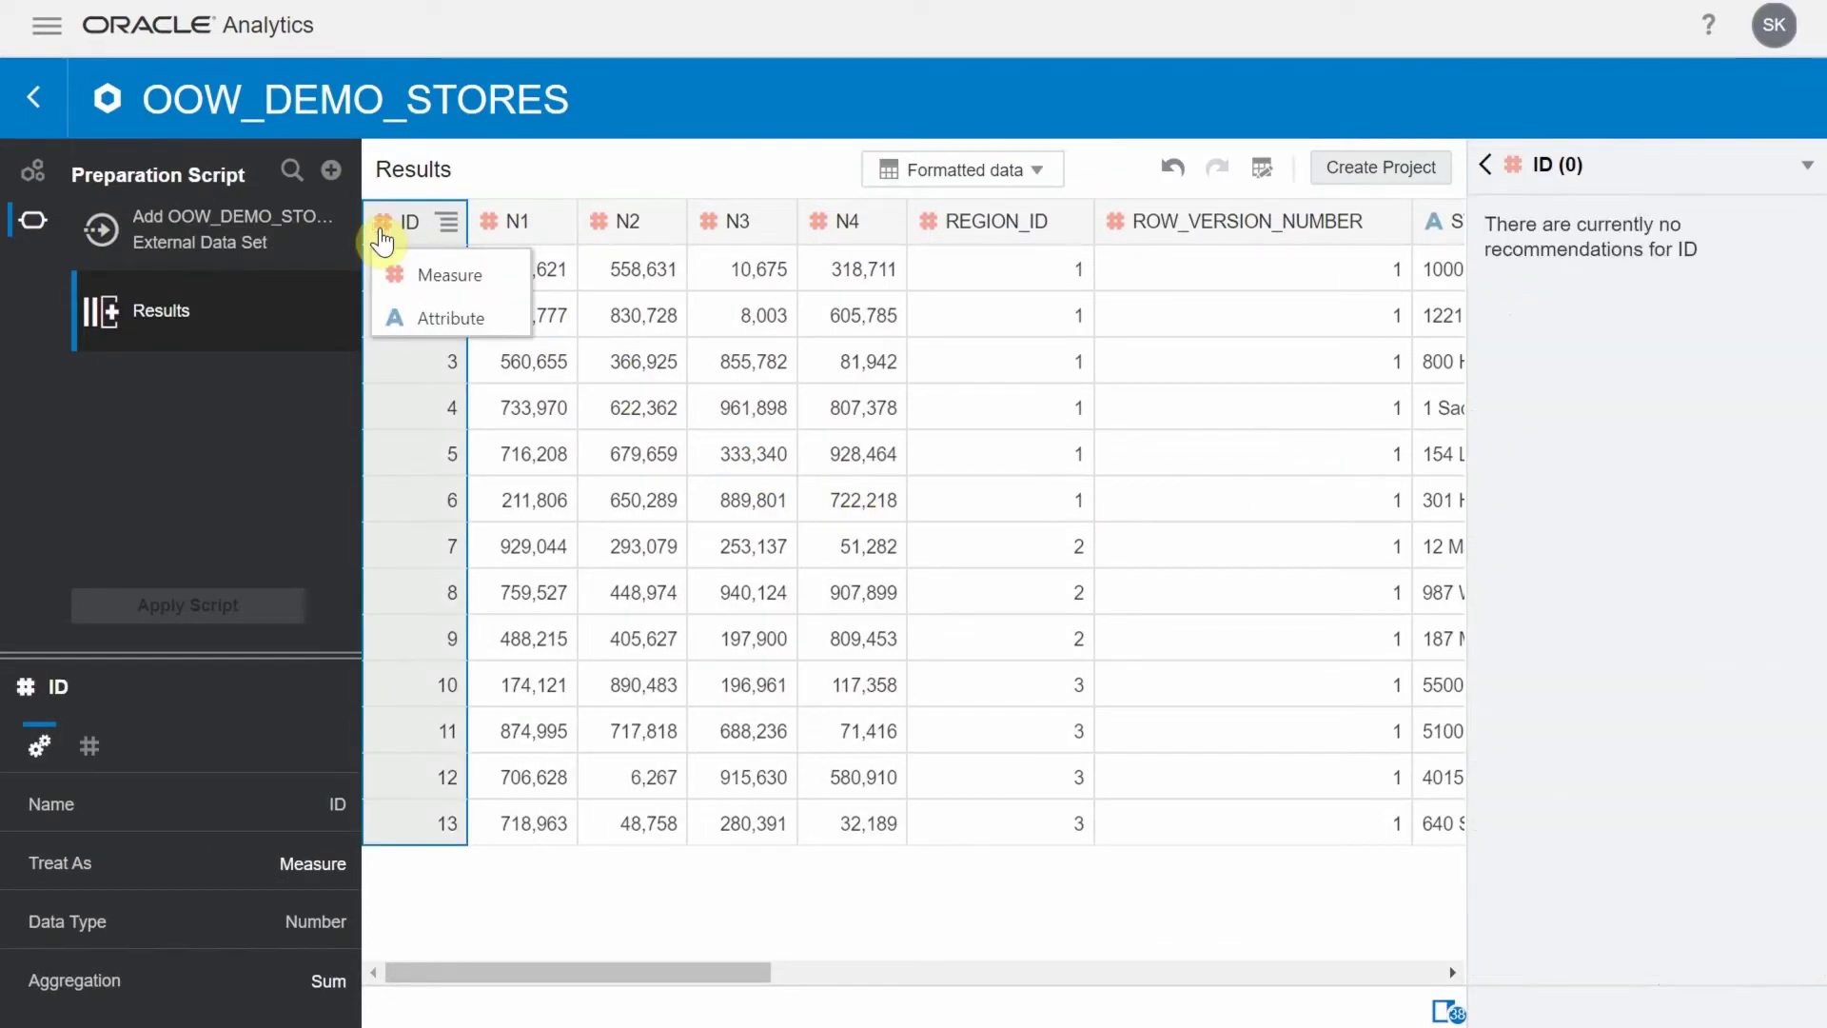
click(416, 318)
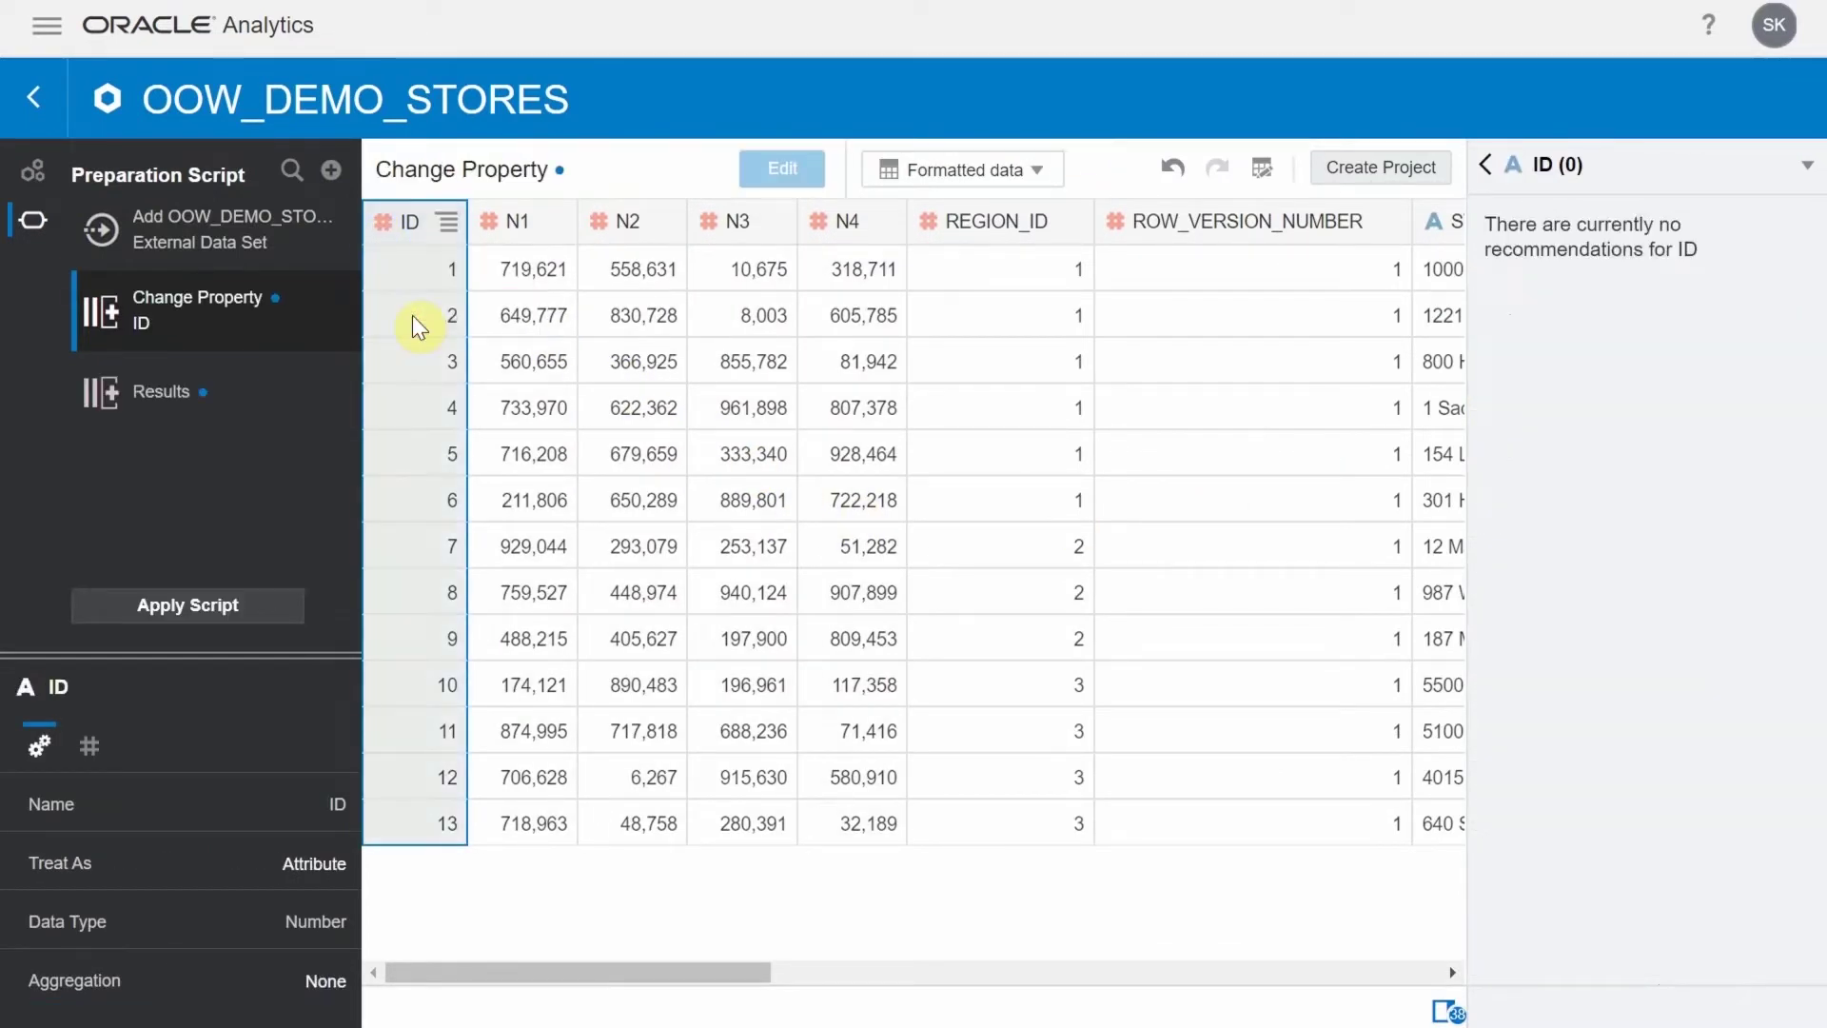
click(930, 228)
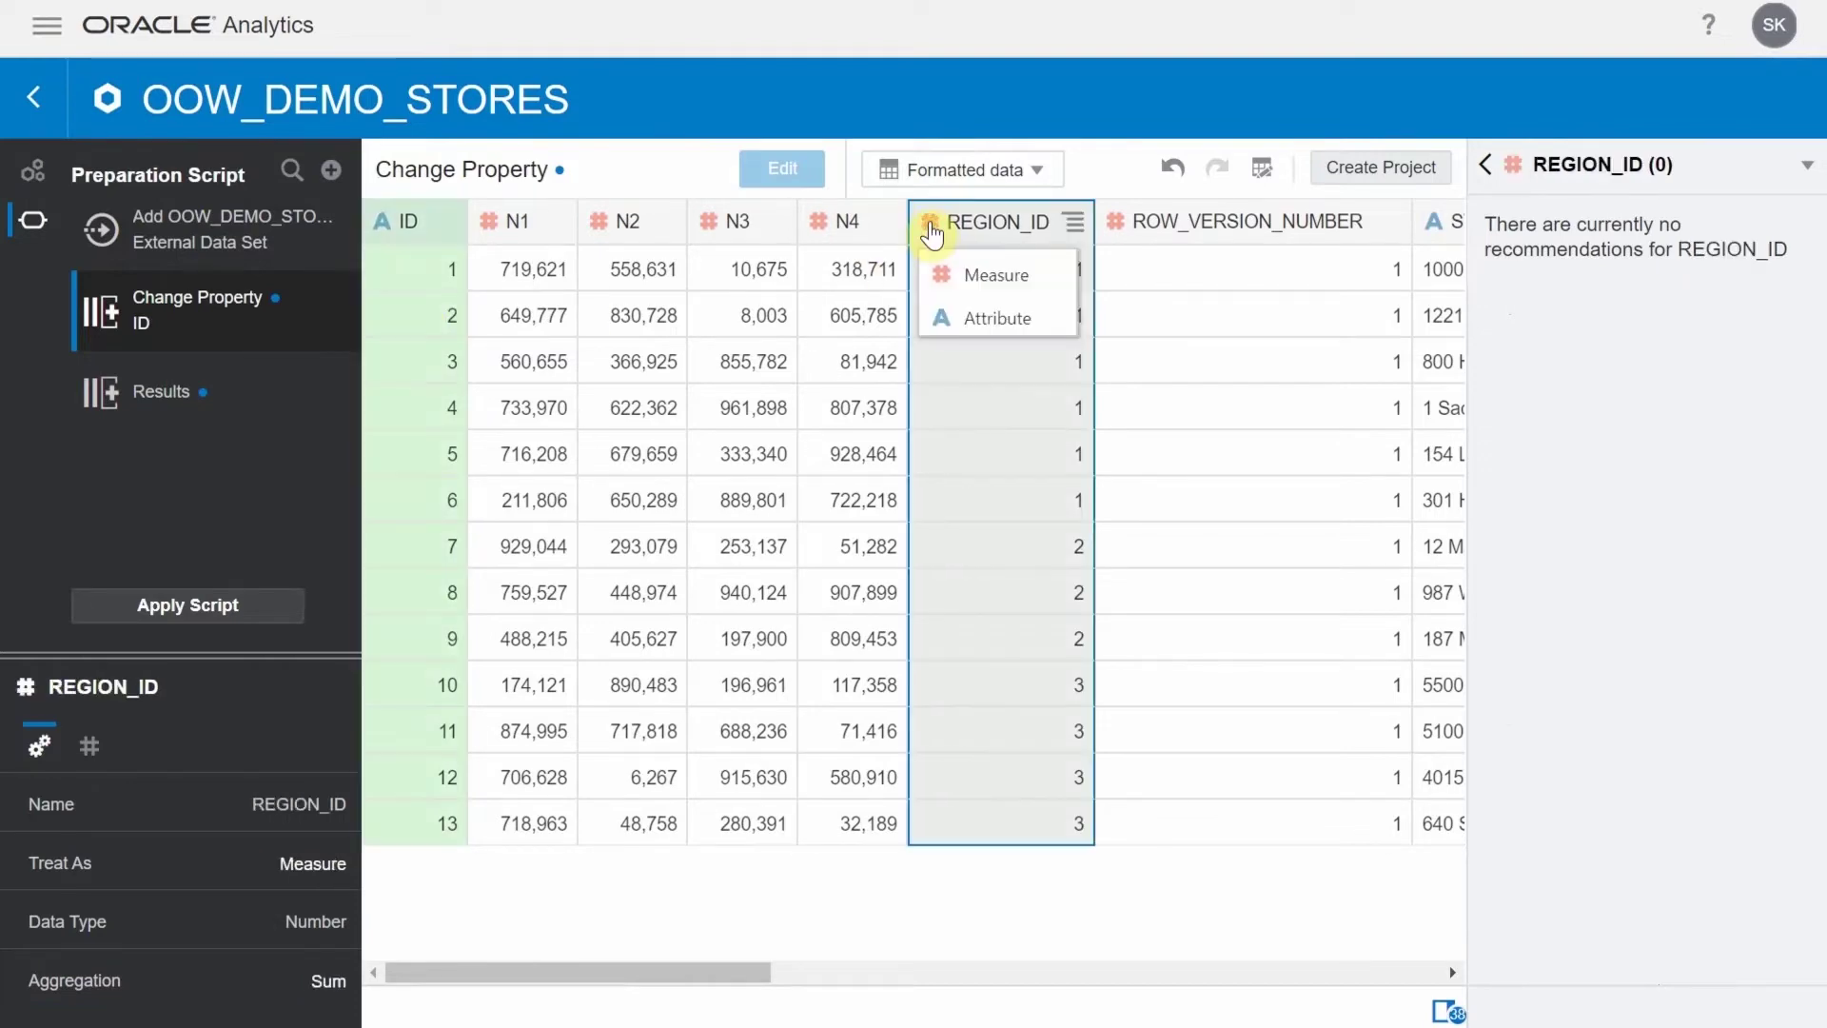
click(965, 312)
scroll(1241, 556, right, 15)
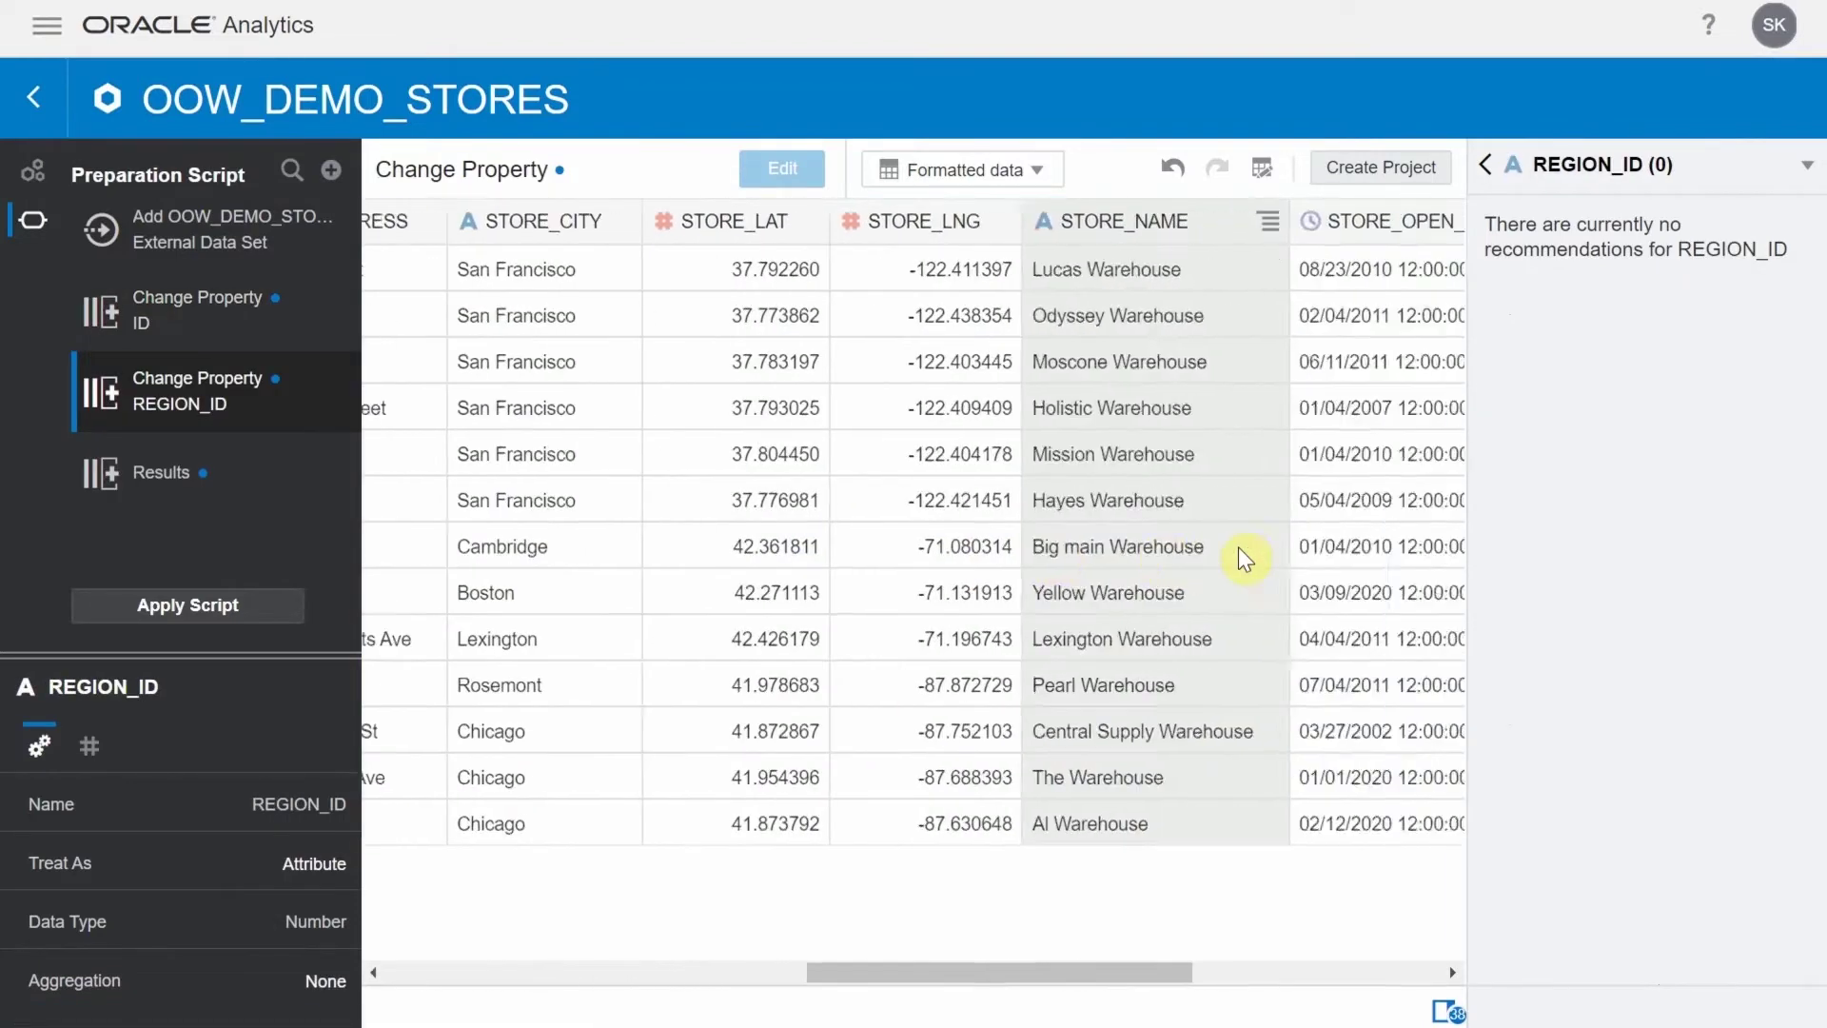
click(196, 614)
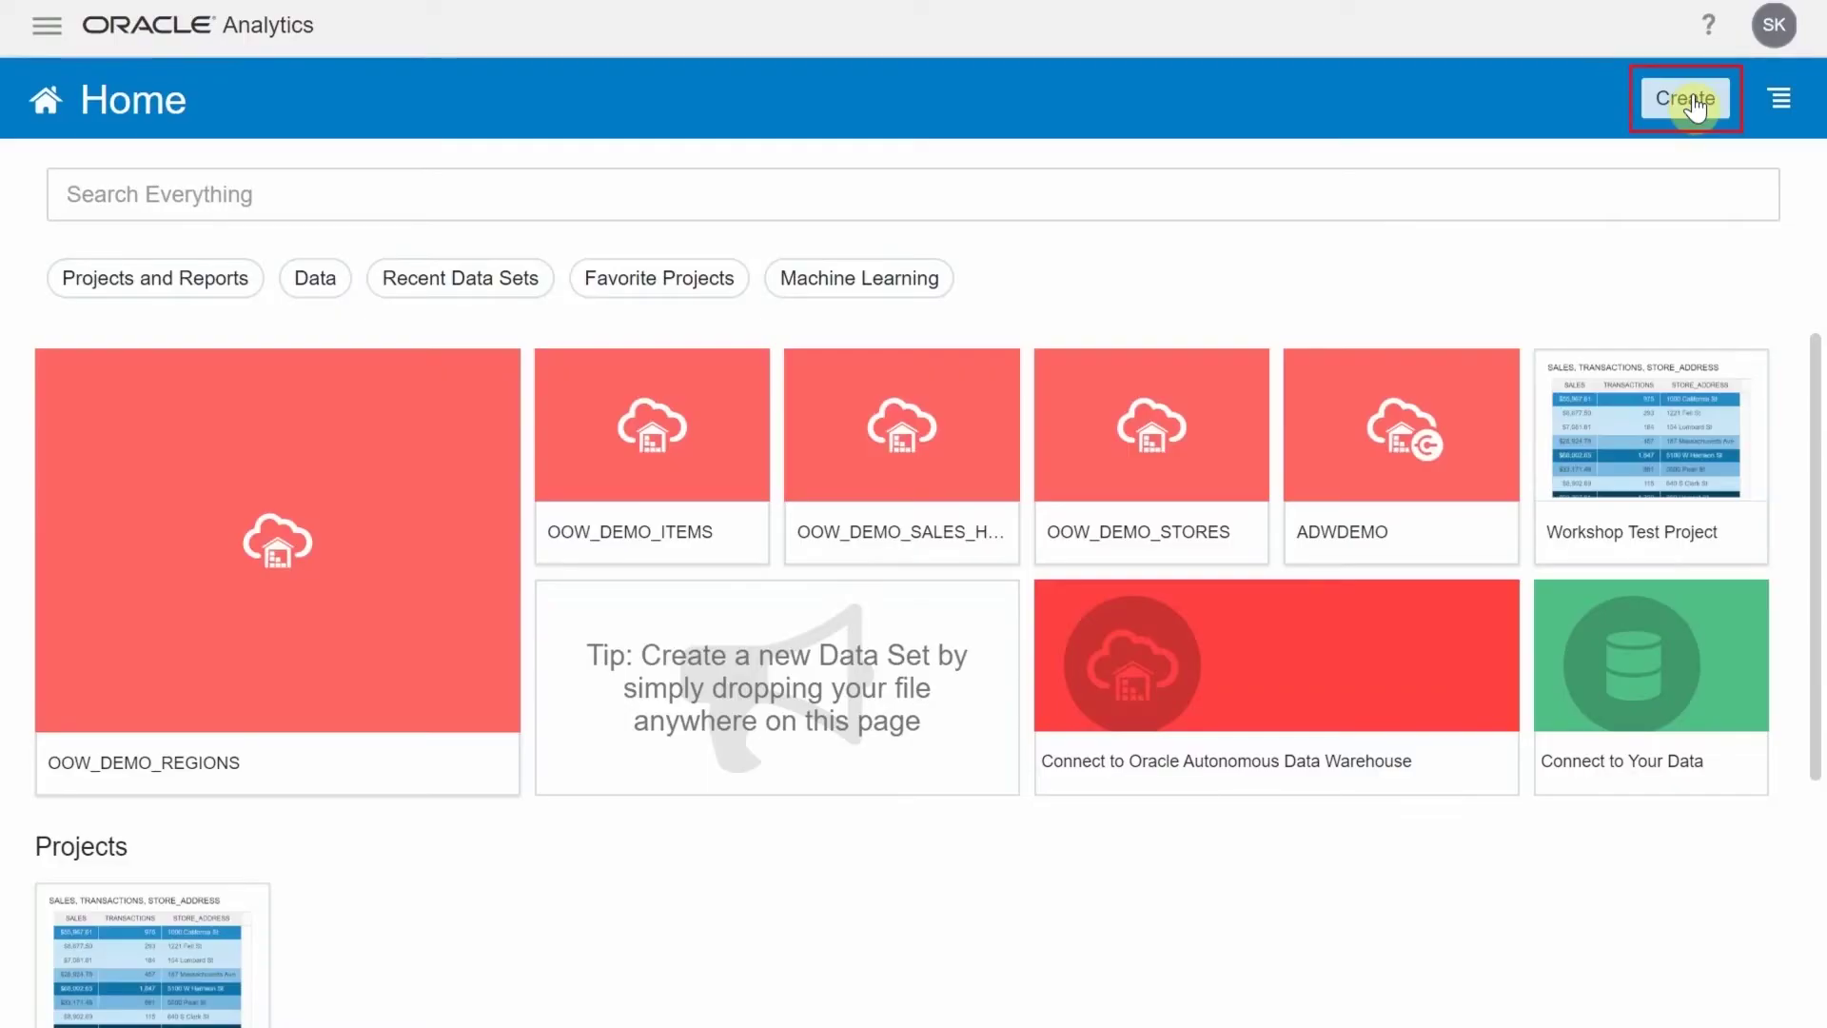
click(1692, 100)
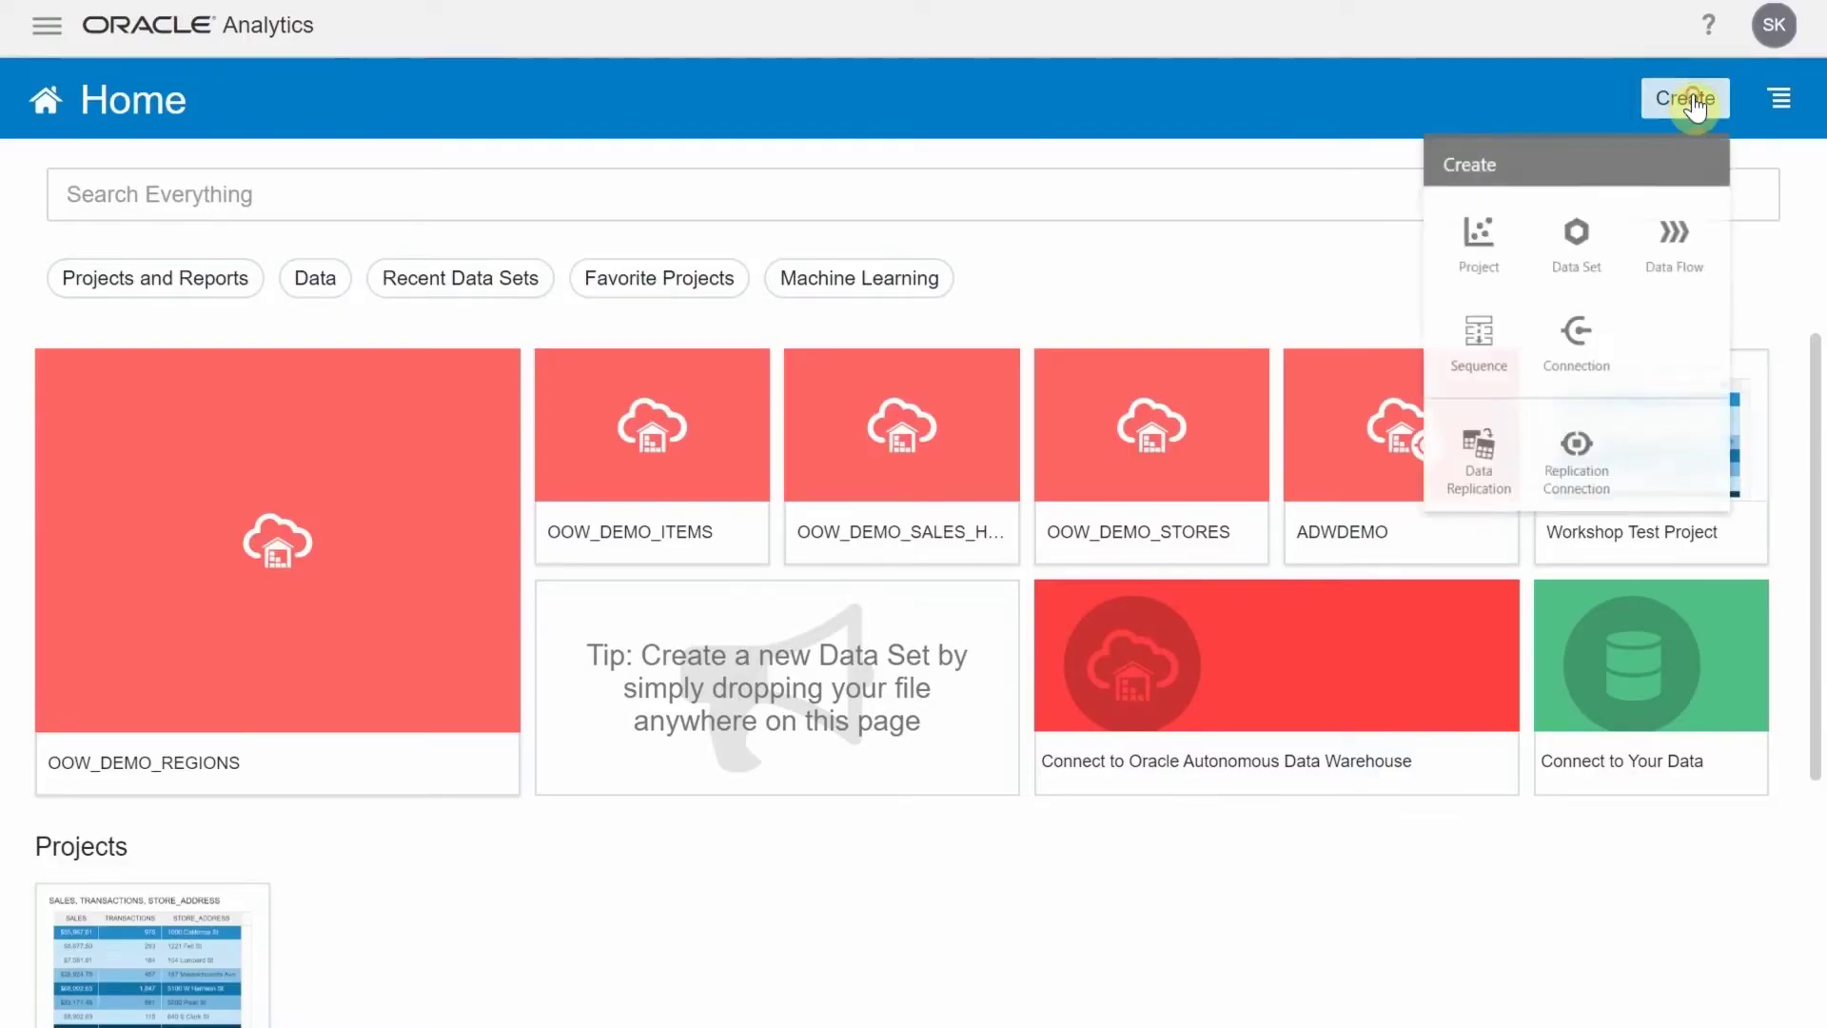
Start a new data flow with OOW_DEMO_REGIONS as its input
click(1683, 246)
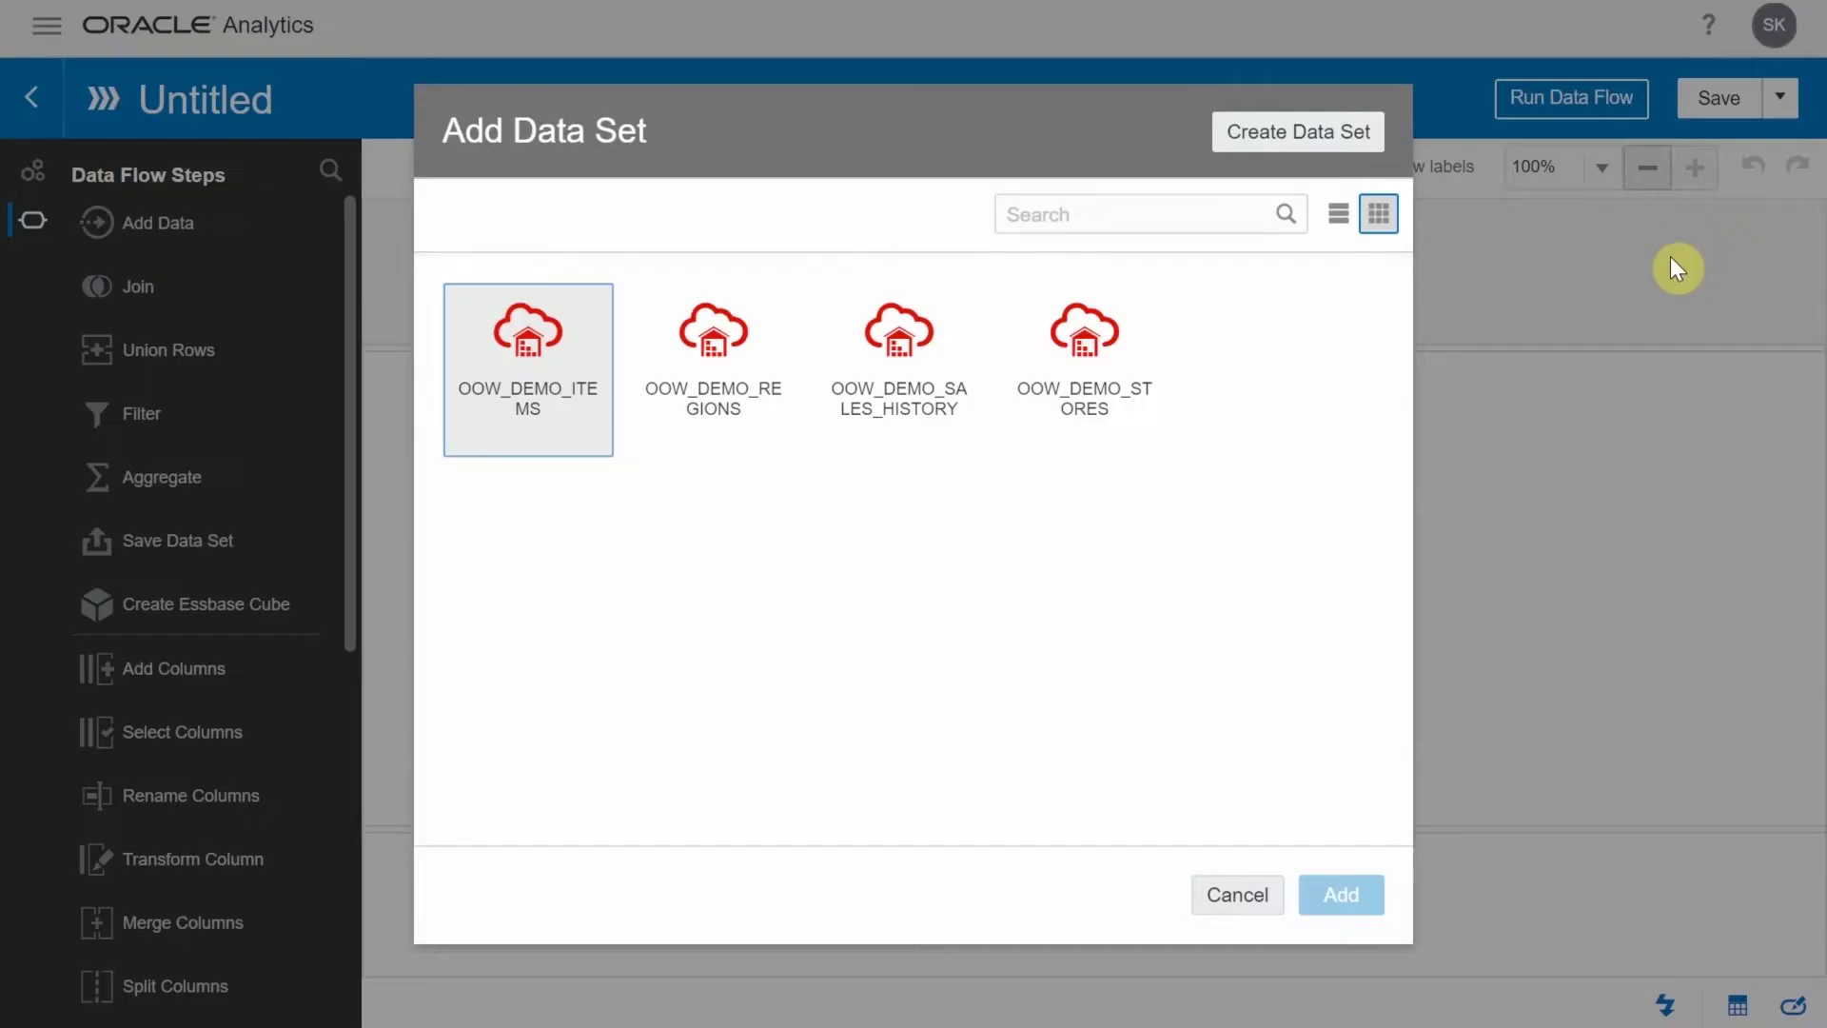
click(740, 394)
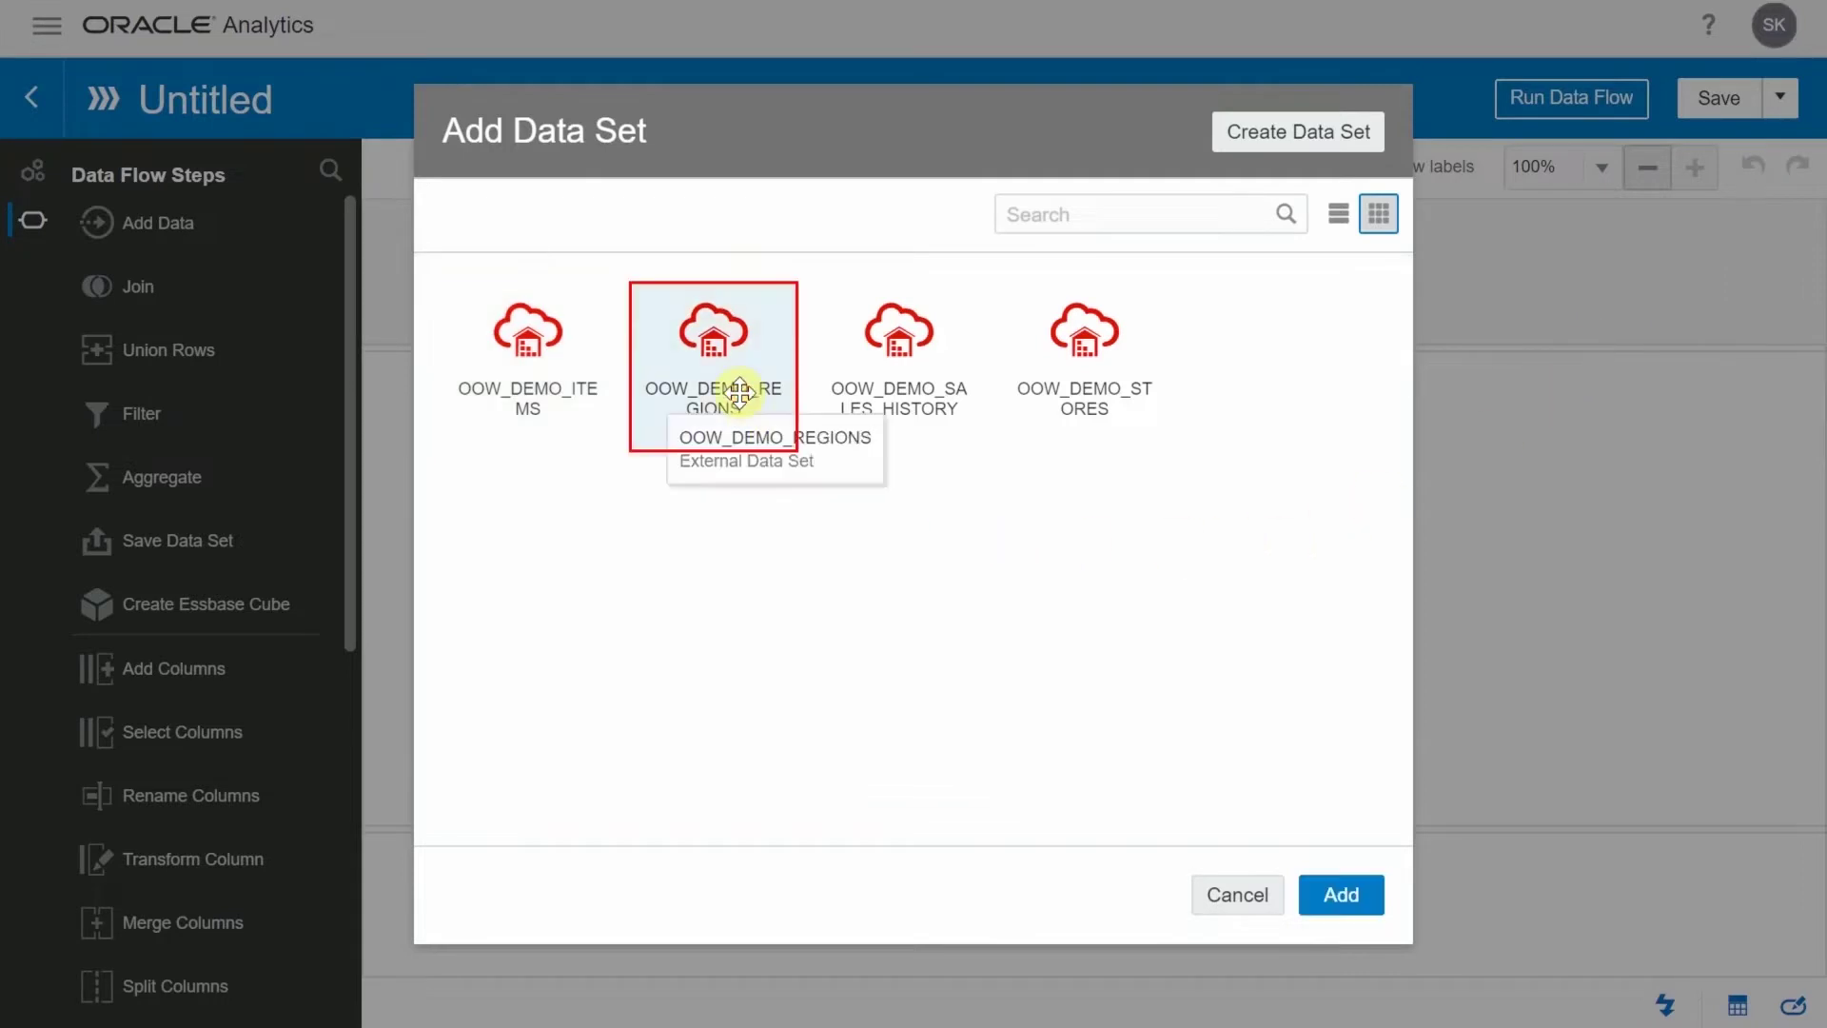
click(1334, 895)
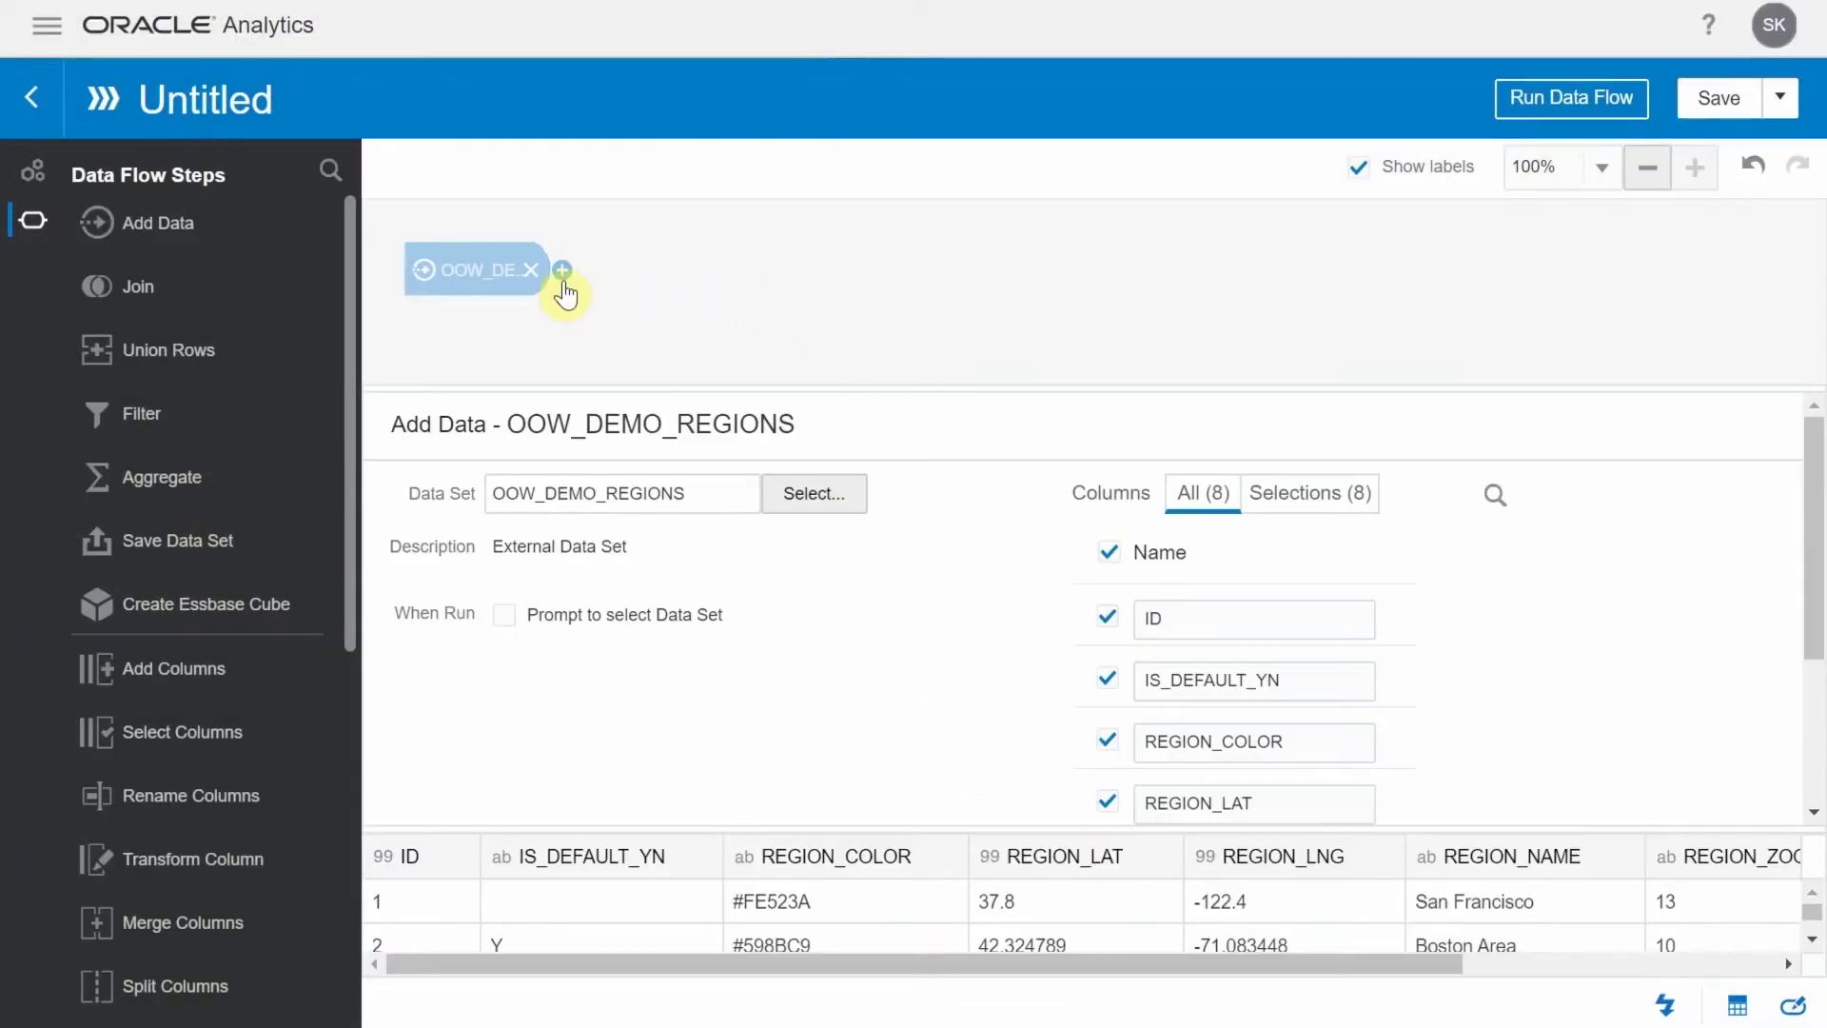
Add the OOW_DEMO_STORES data set after the regions data, creating a join
click(563, 276)
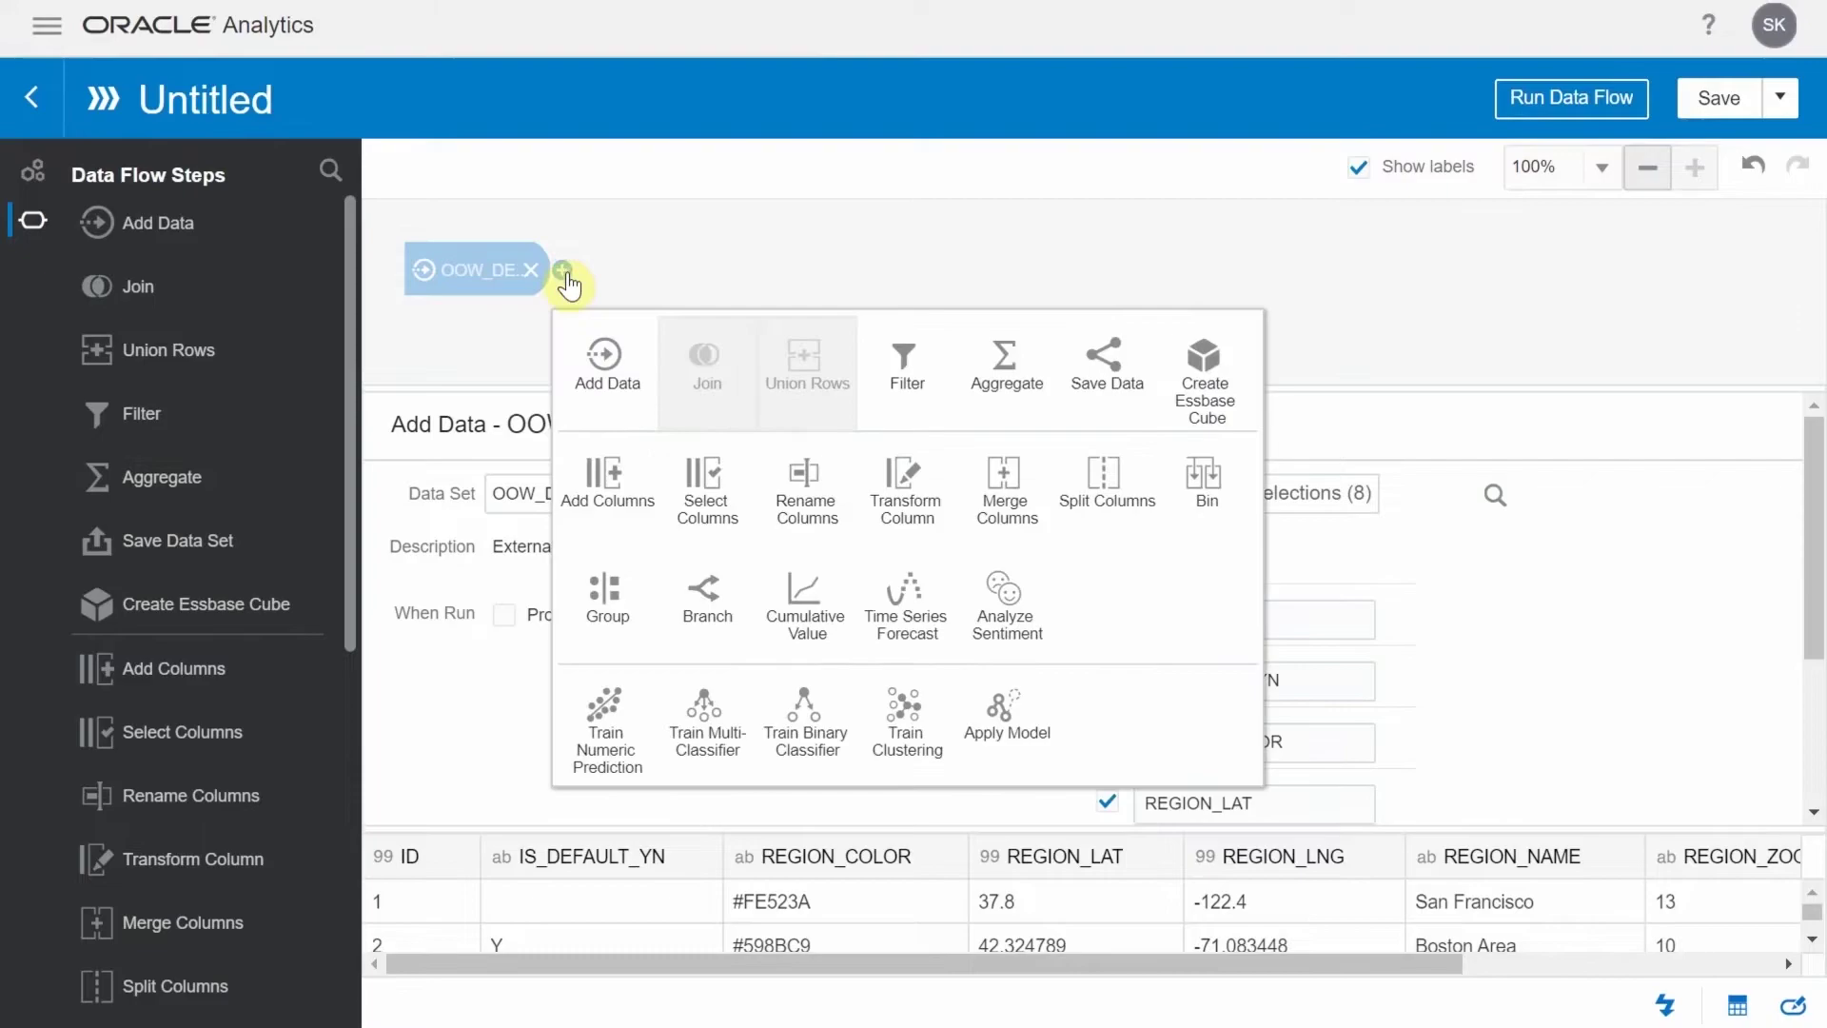
click(608, 385)
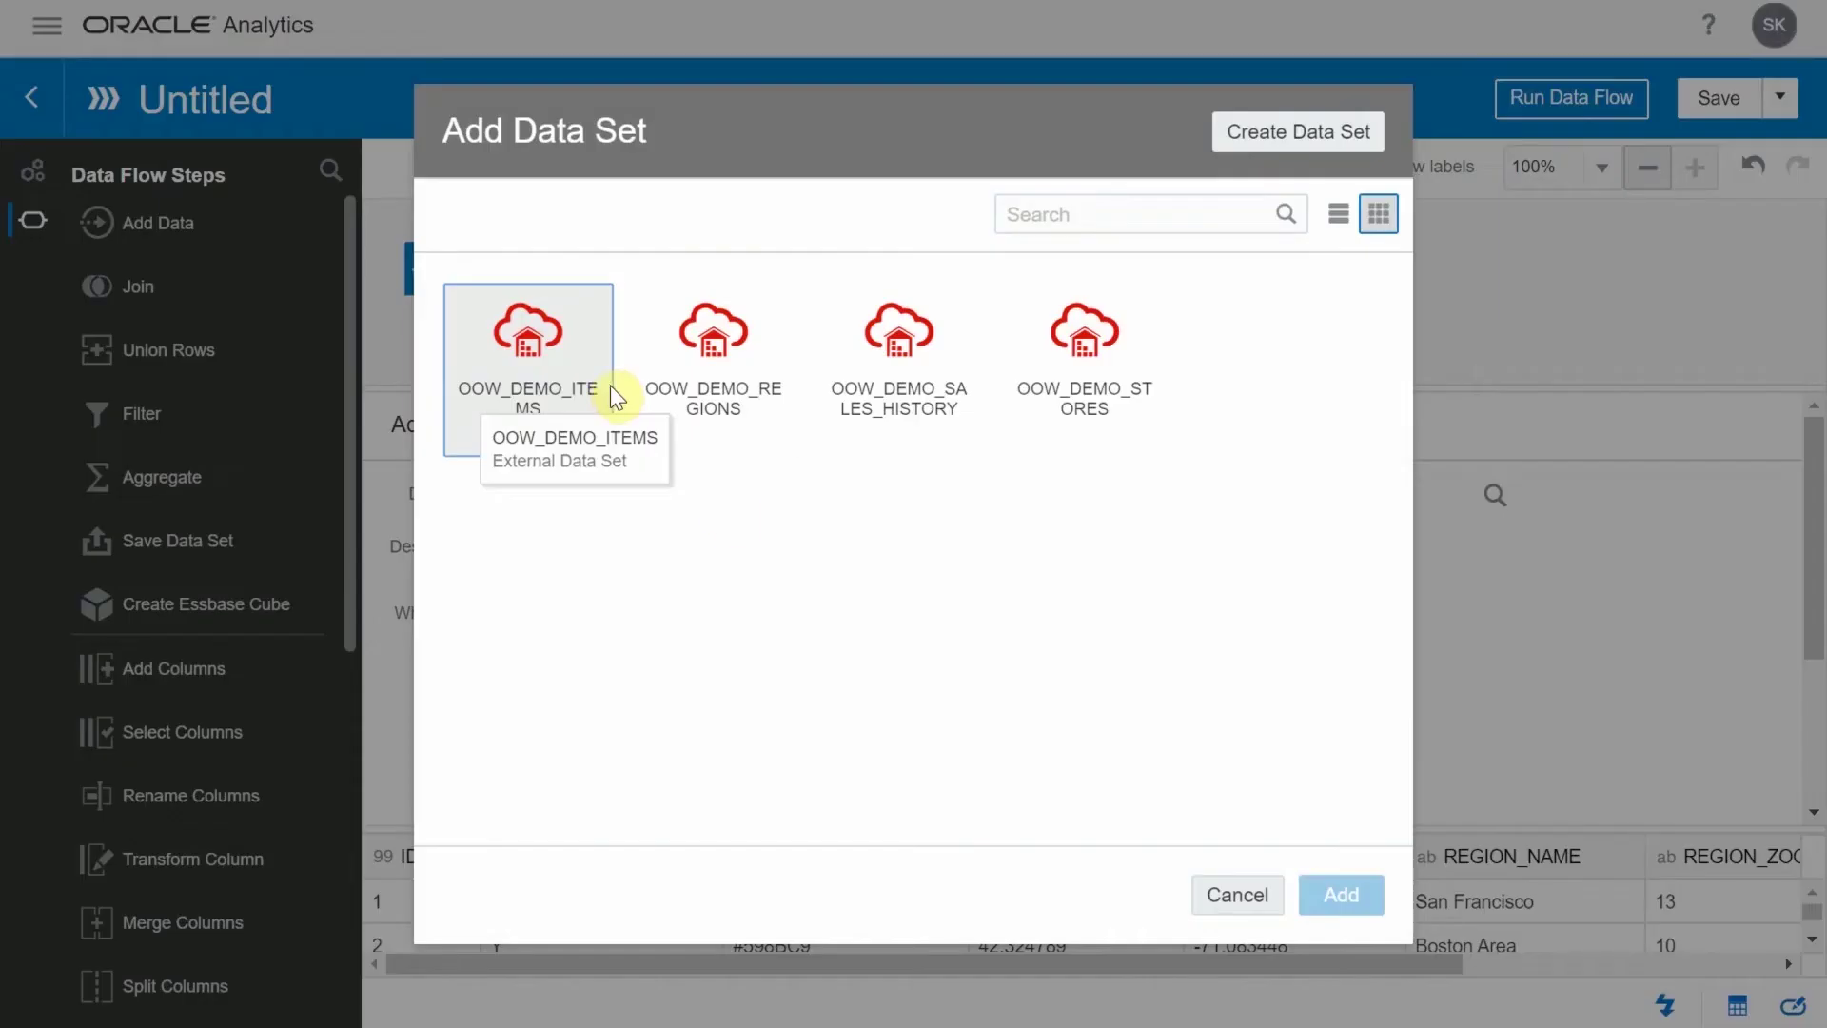
click(1099, 371)
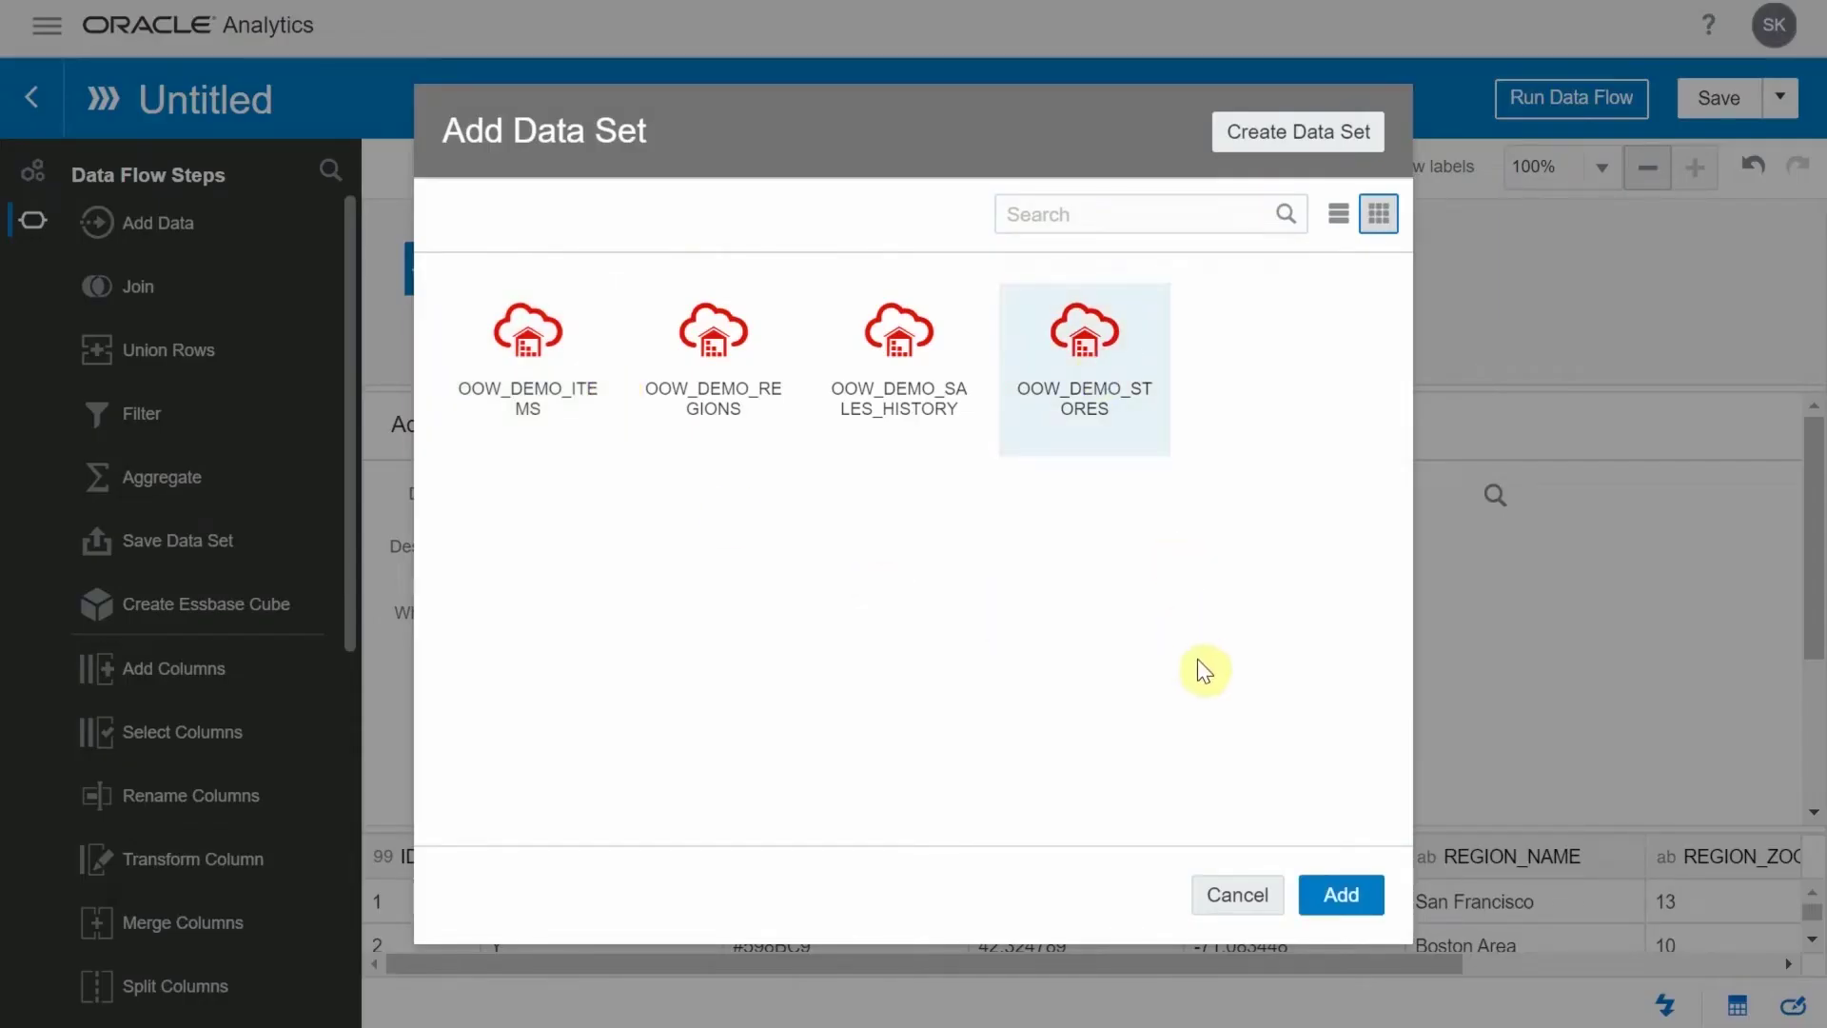
click(1335, 899)
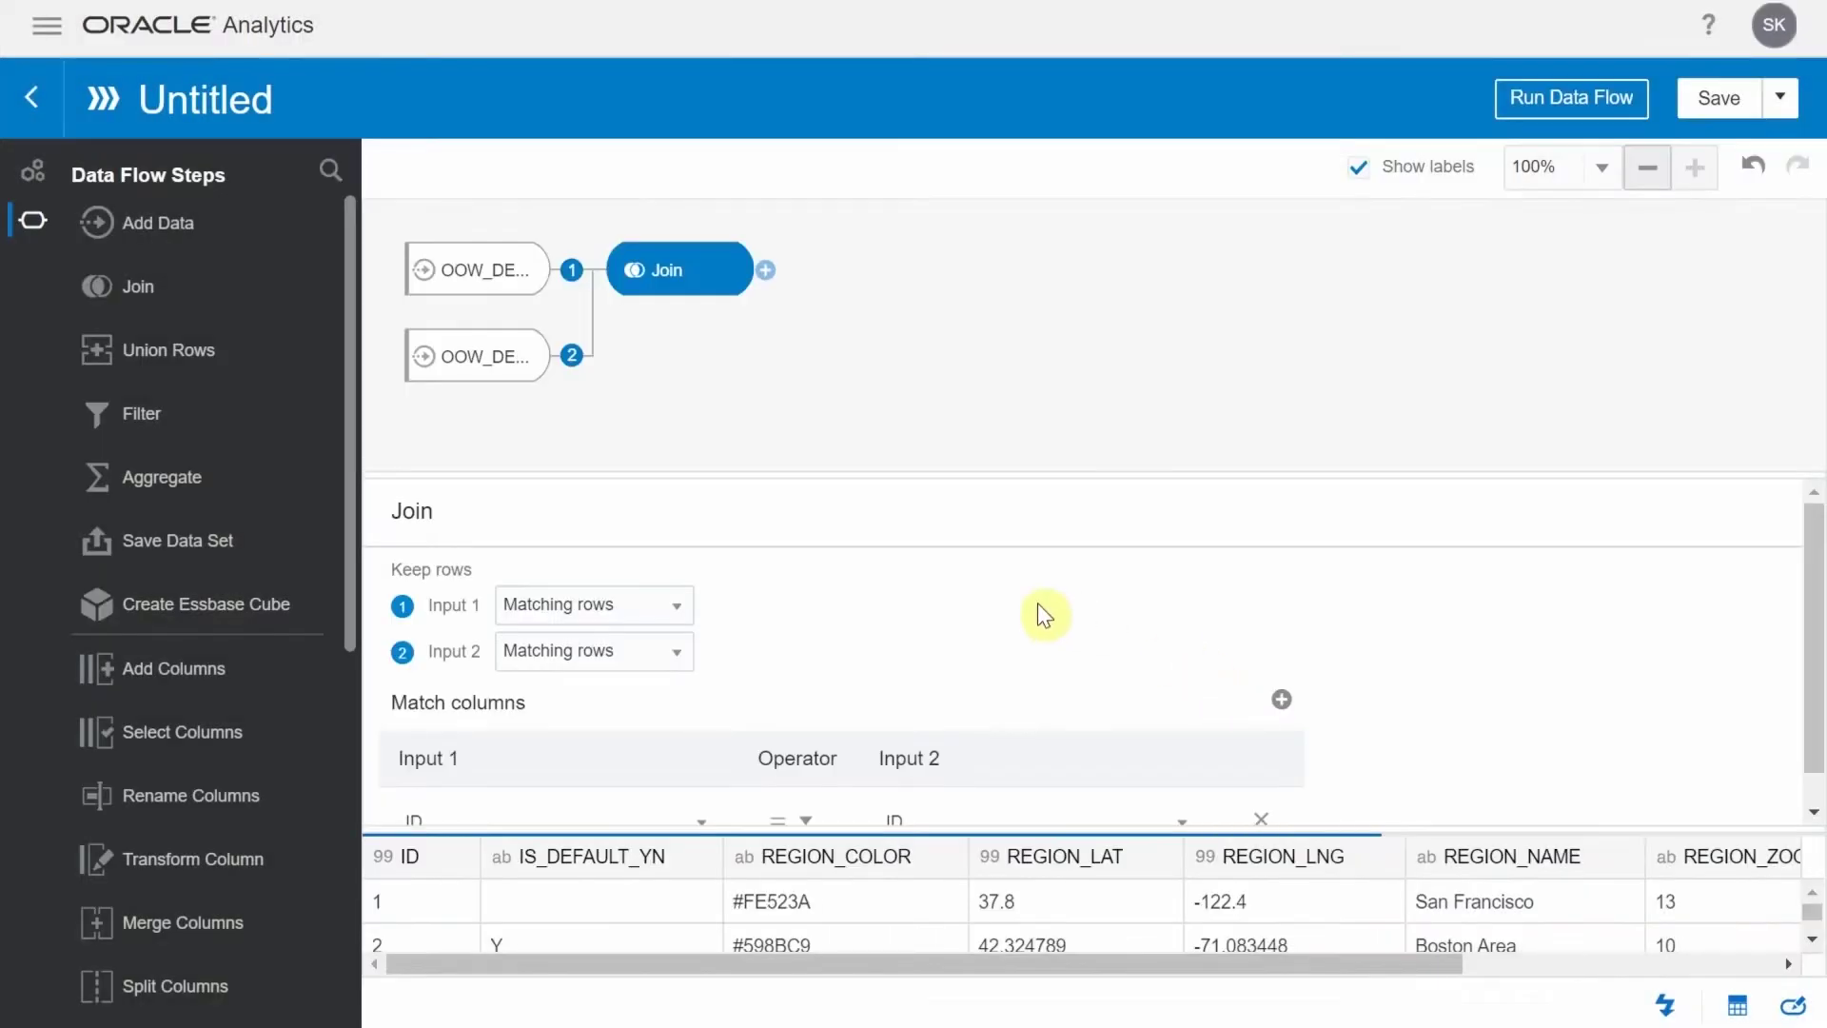
Set the join to keep all input 2 rows and match regions ID to stores REGION_ID
click(685, 666)
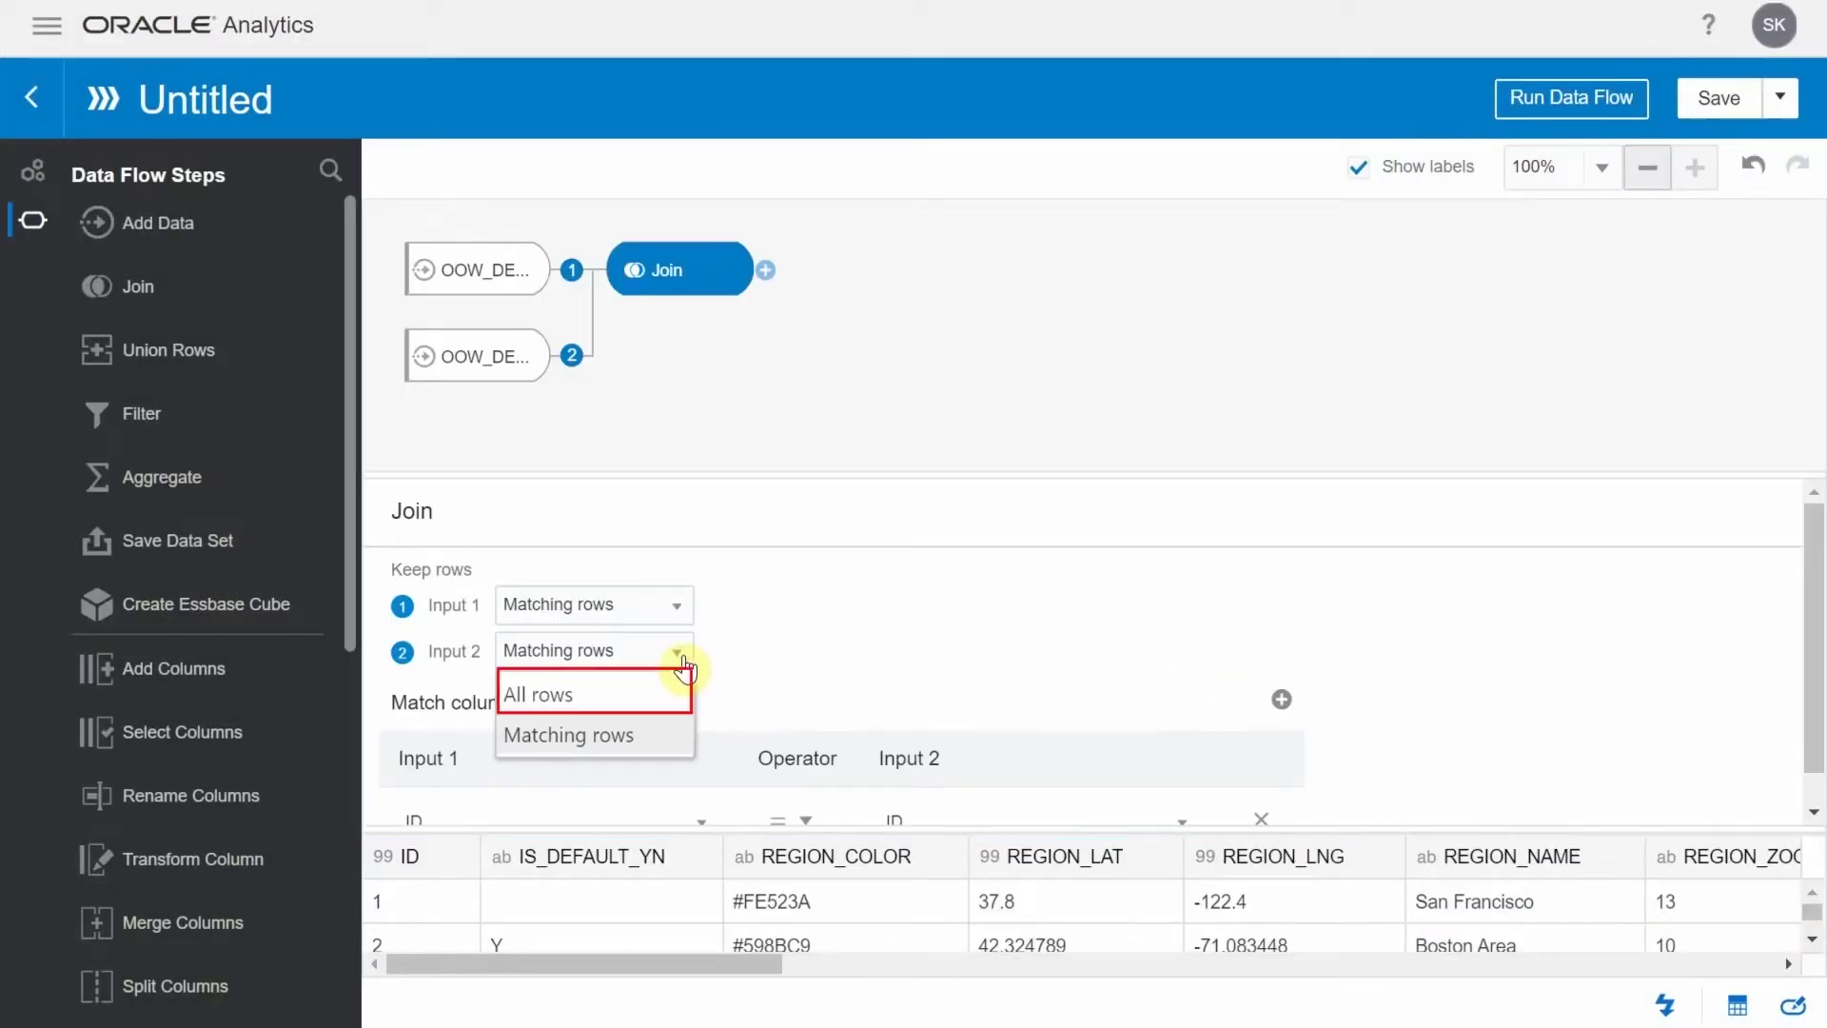
click(637, 691)
scroll(933, 665, down, 1)
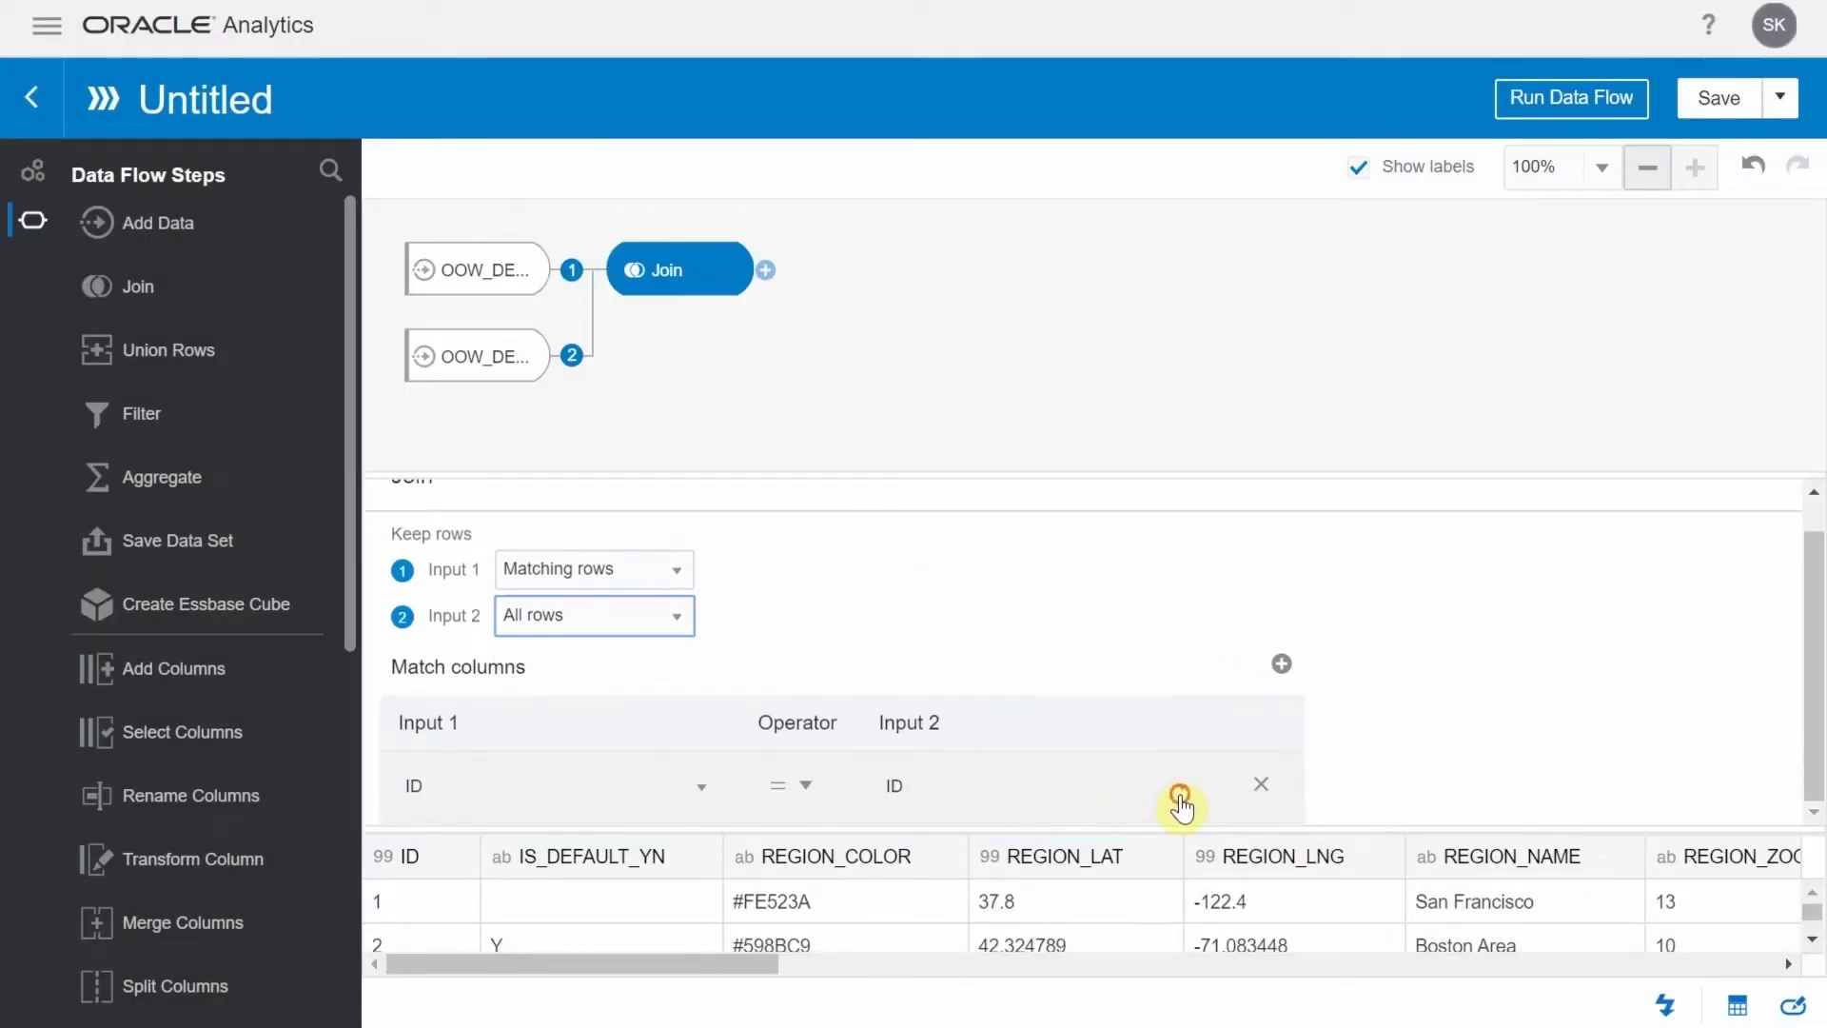
click(1180, 799)
scroll(1094, 738, down, 1)
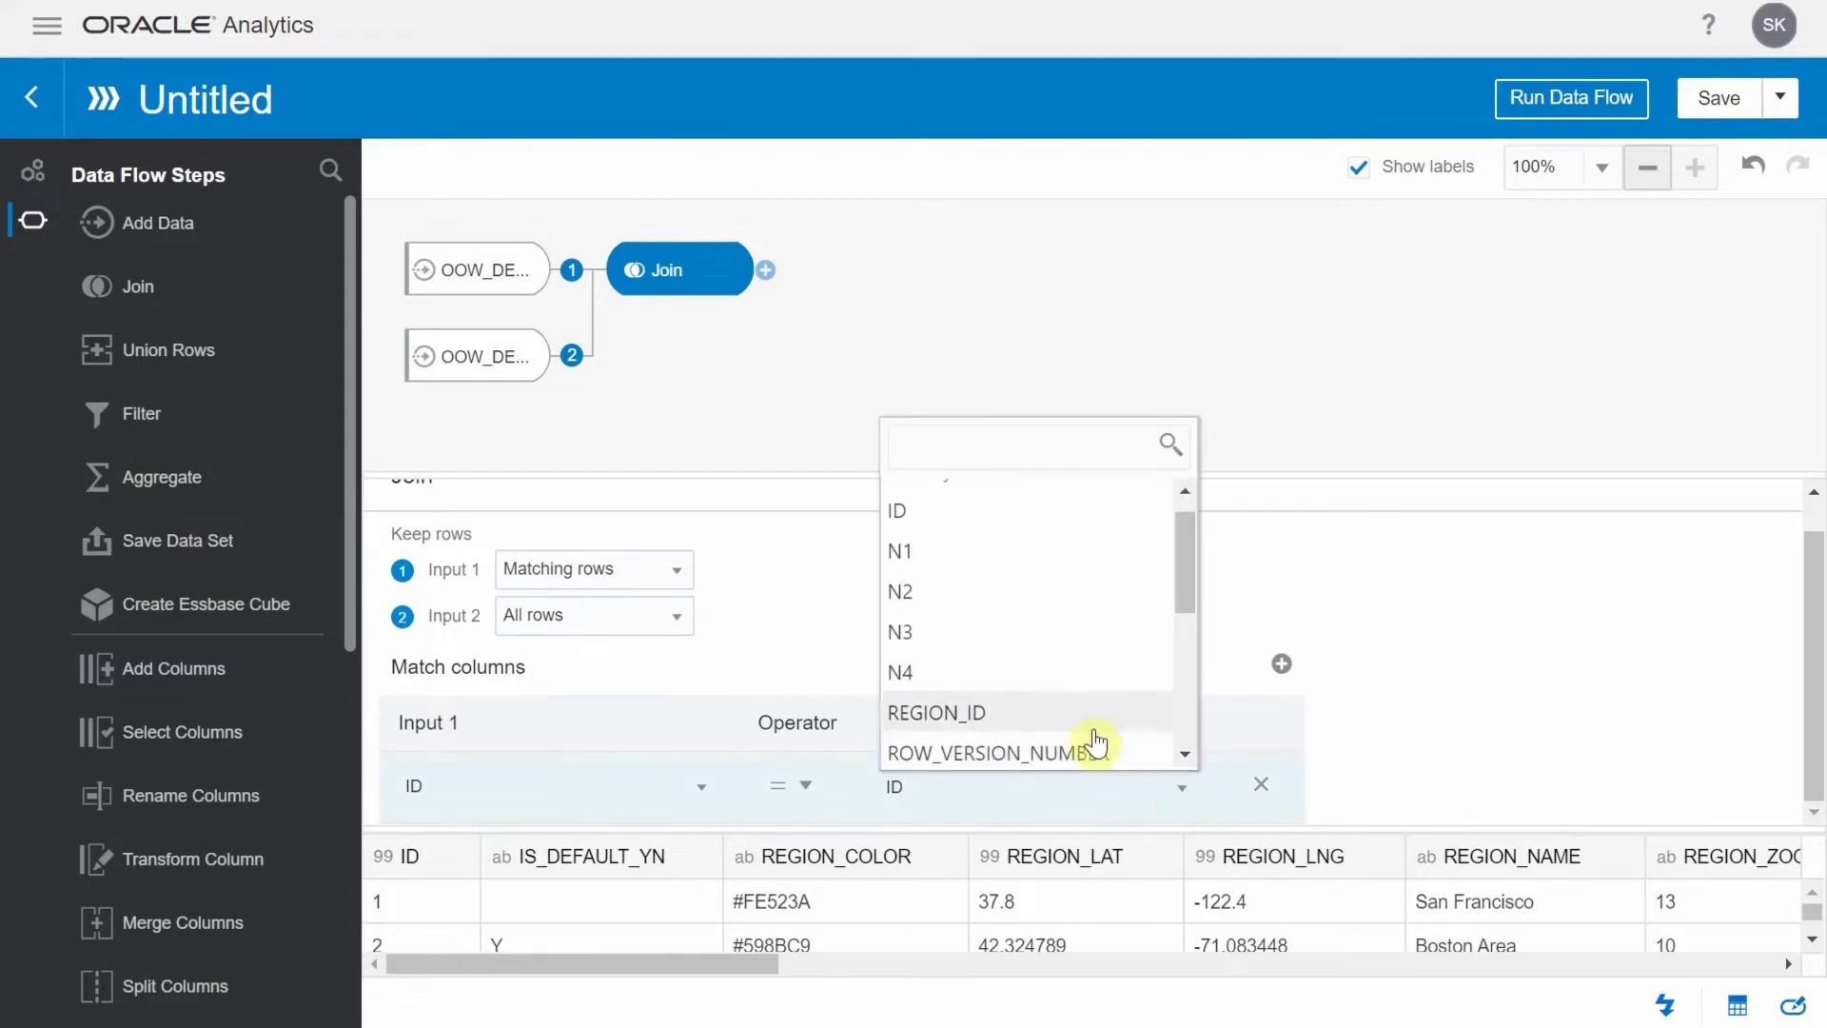
click(945, 715)
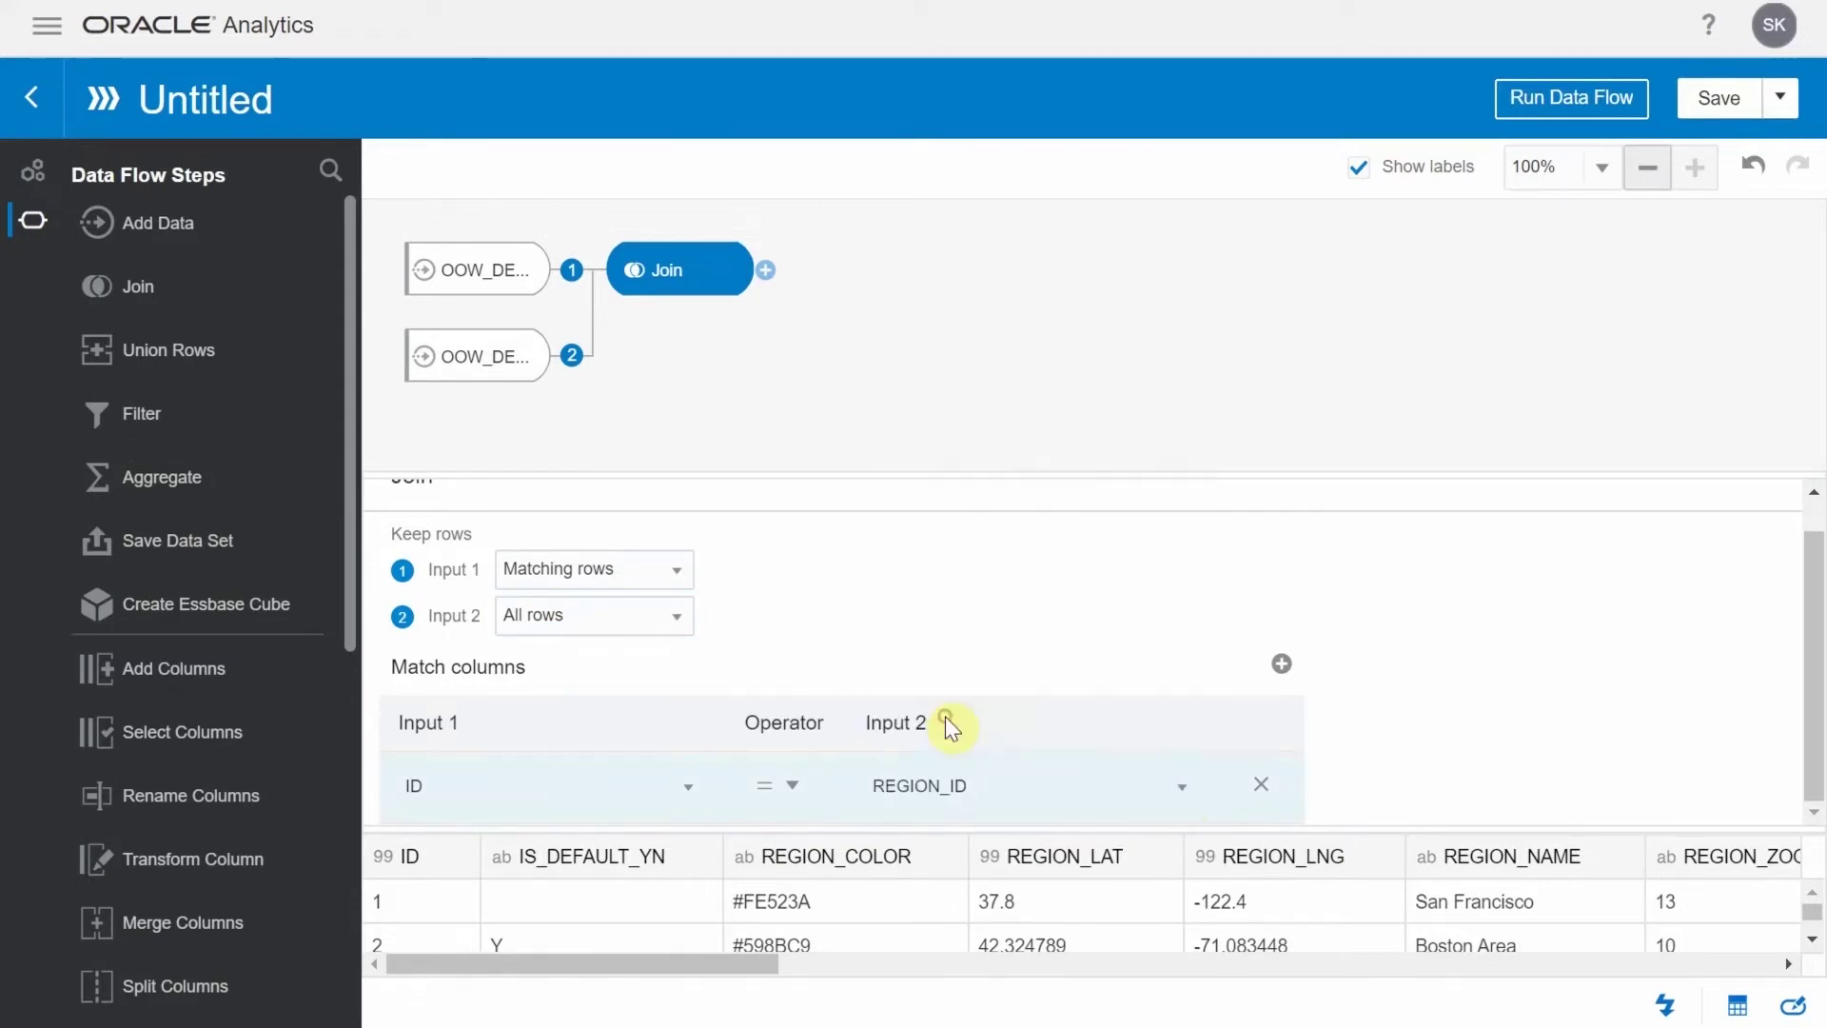
click(767, 276)
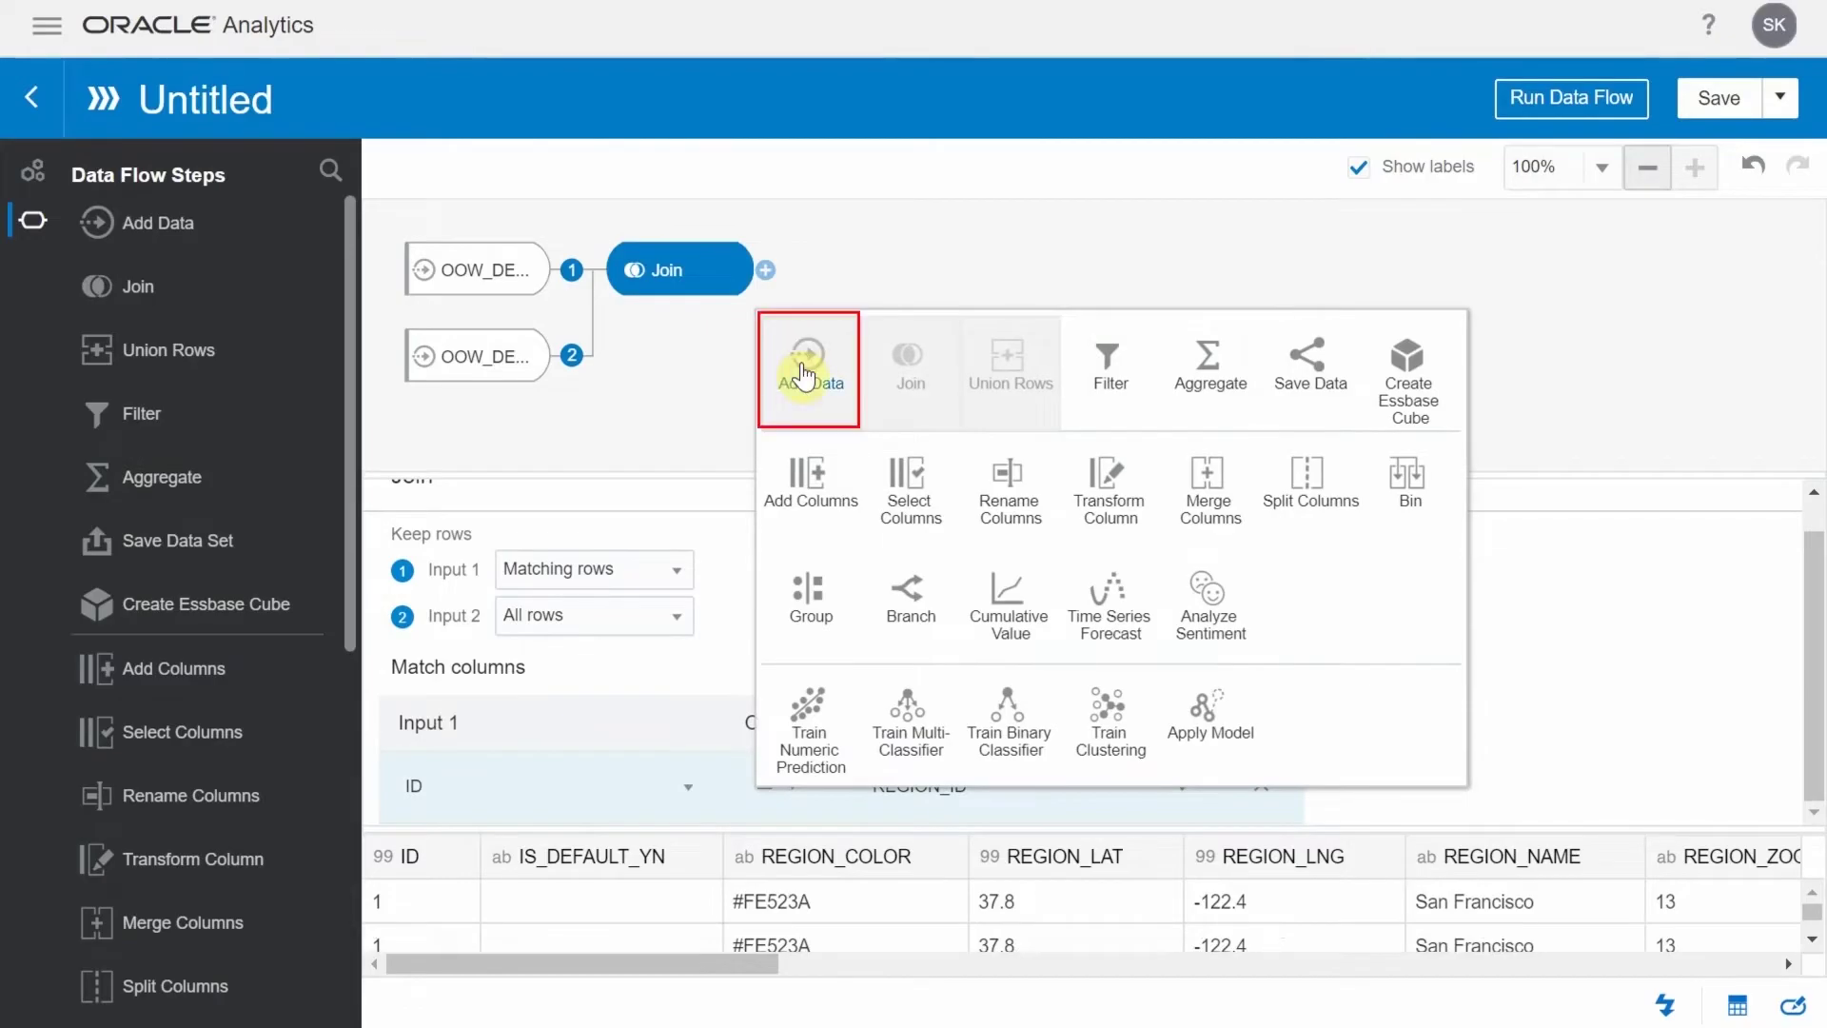
Add OOW_DEMO_SALES_HISTORY to the flow after the first join
click(803, 360)
click(892, 373)
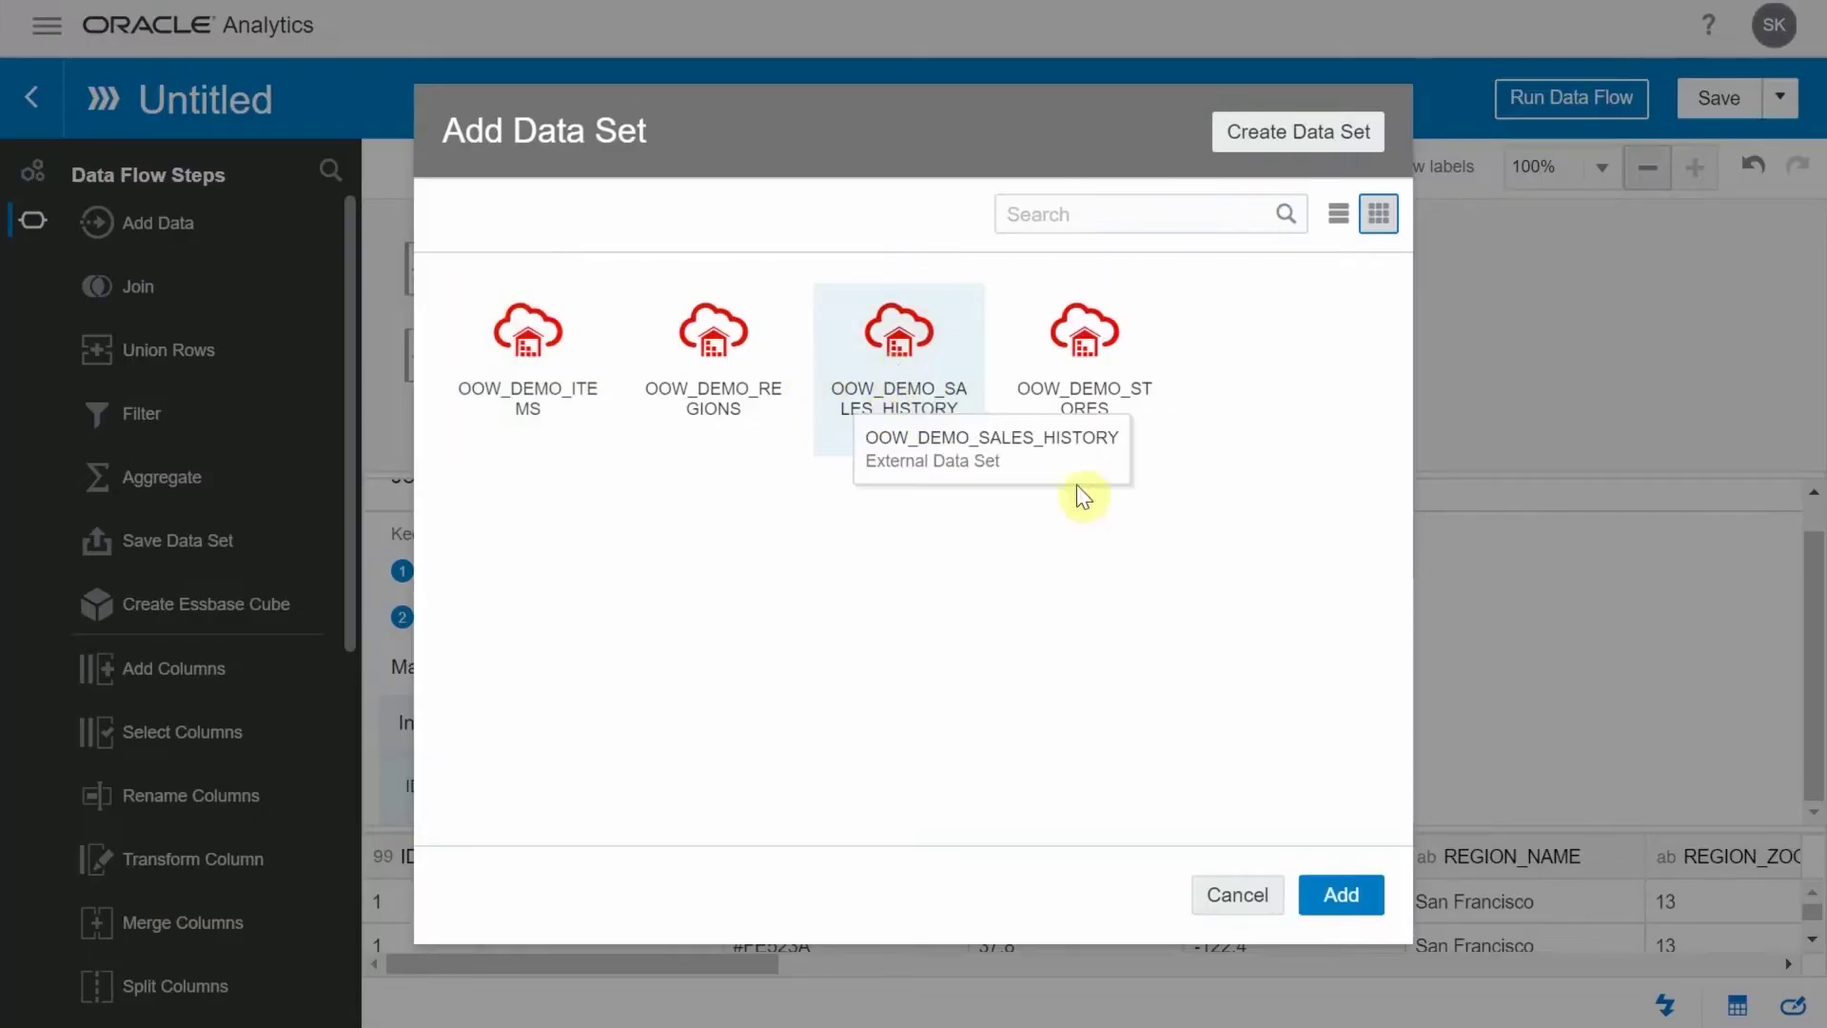
click(1352, 891)
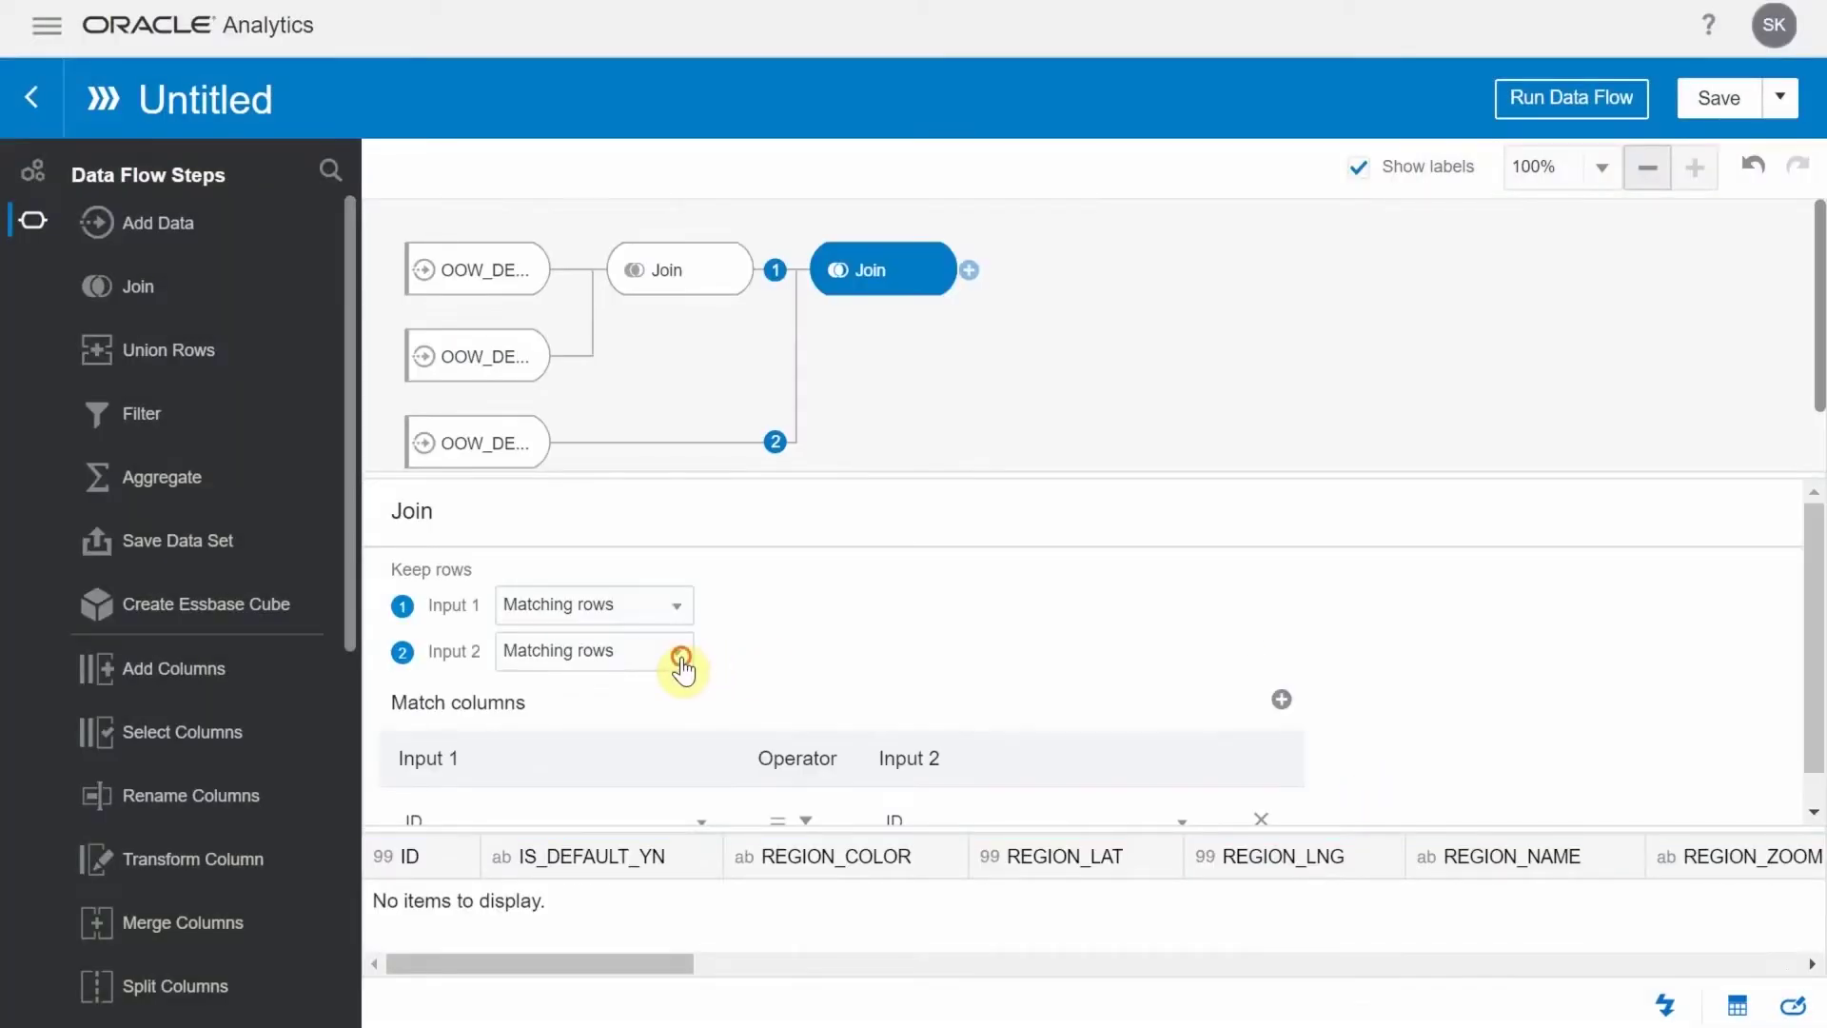
Make the second join keep all input 2 rows and match ID_1 to STORE_ID
click(679, 658)
click(614, 696)
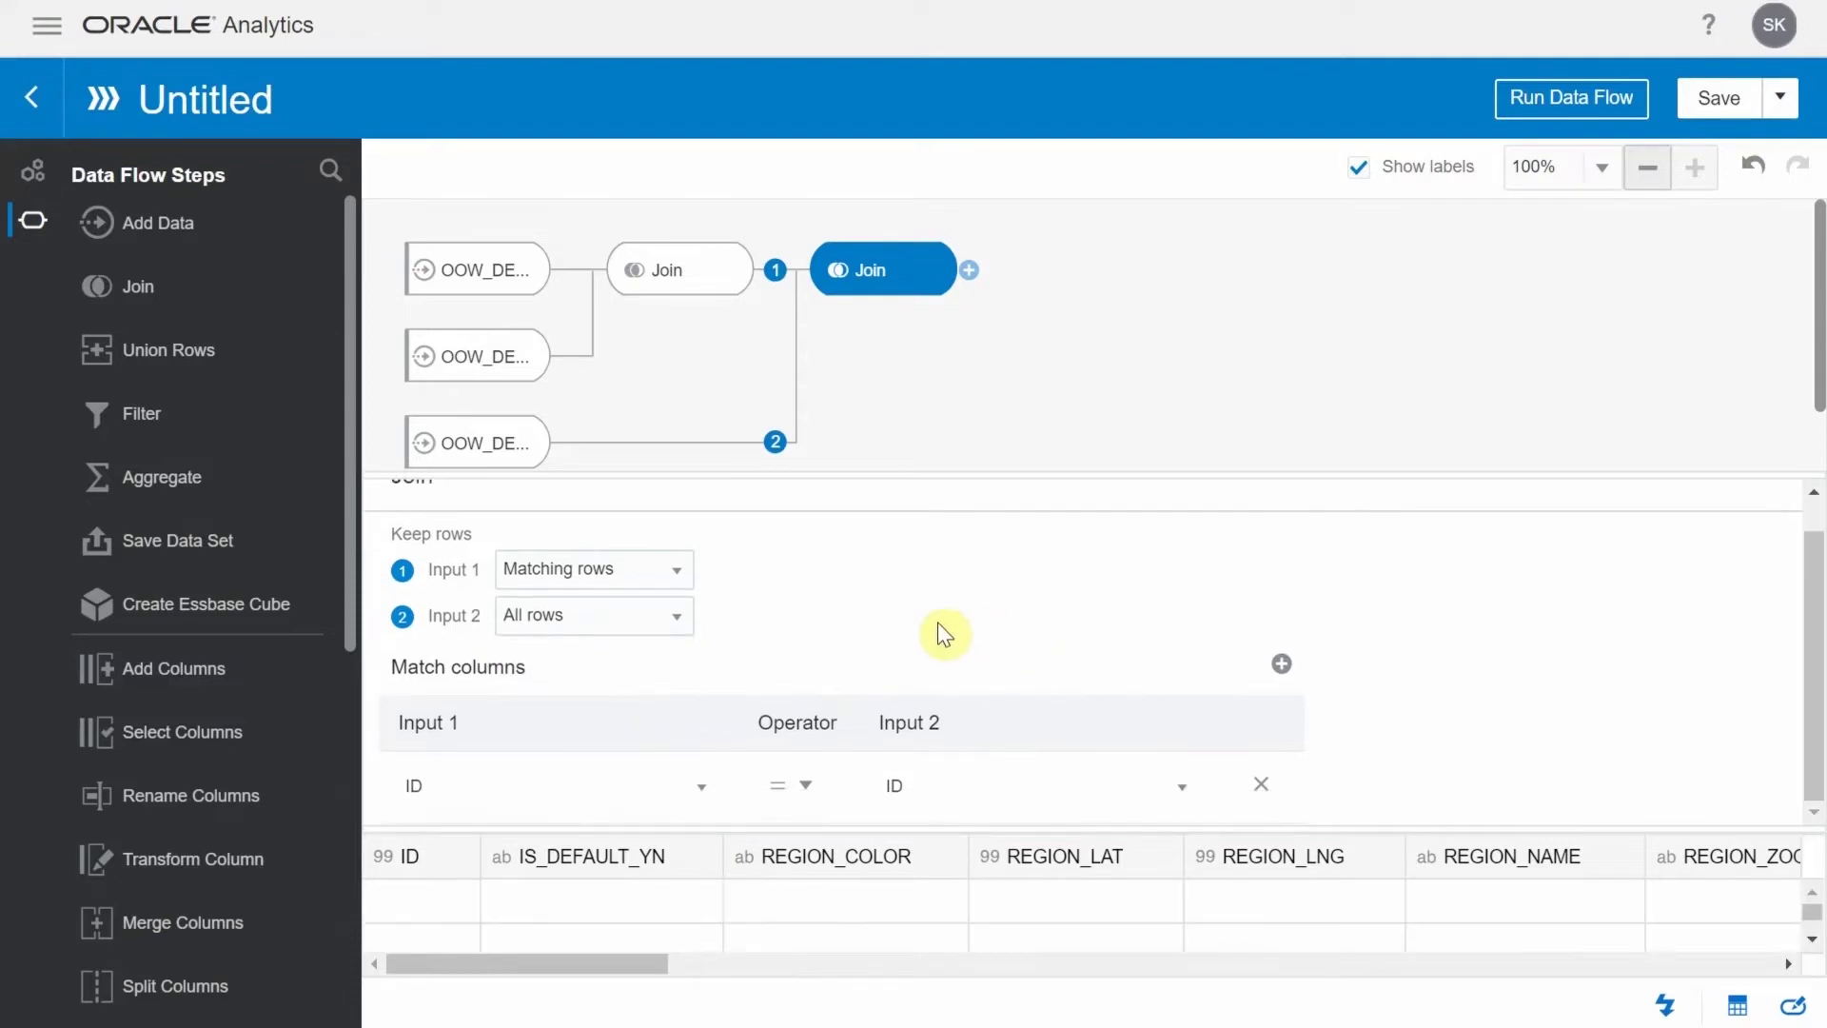
click(701, 787)
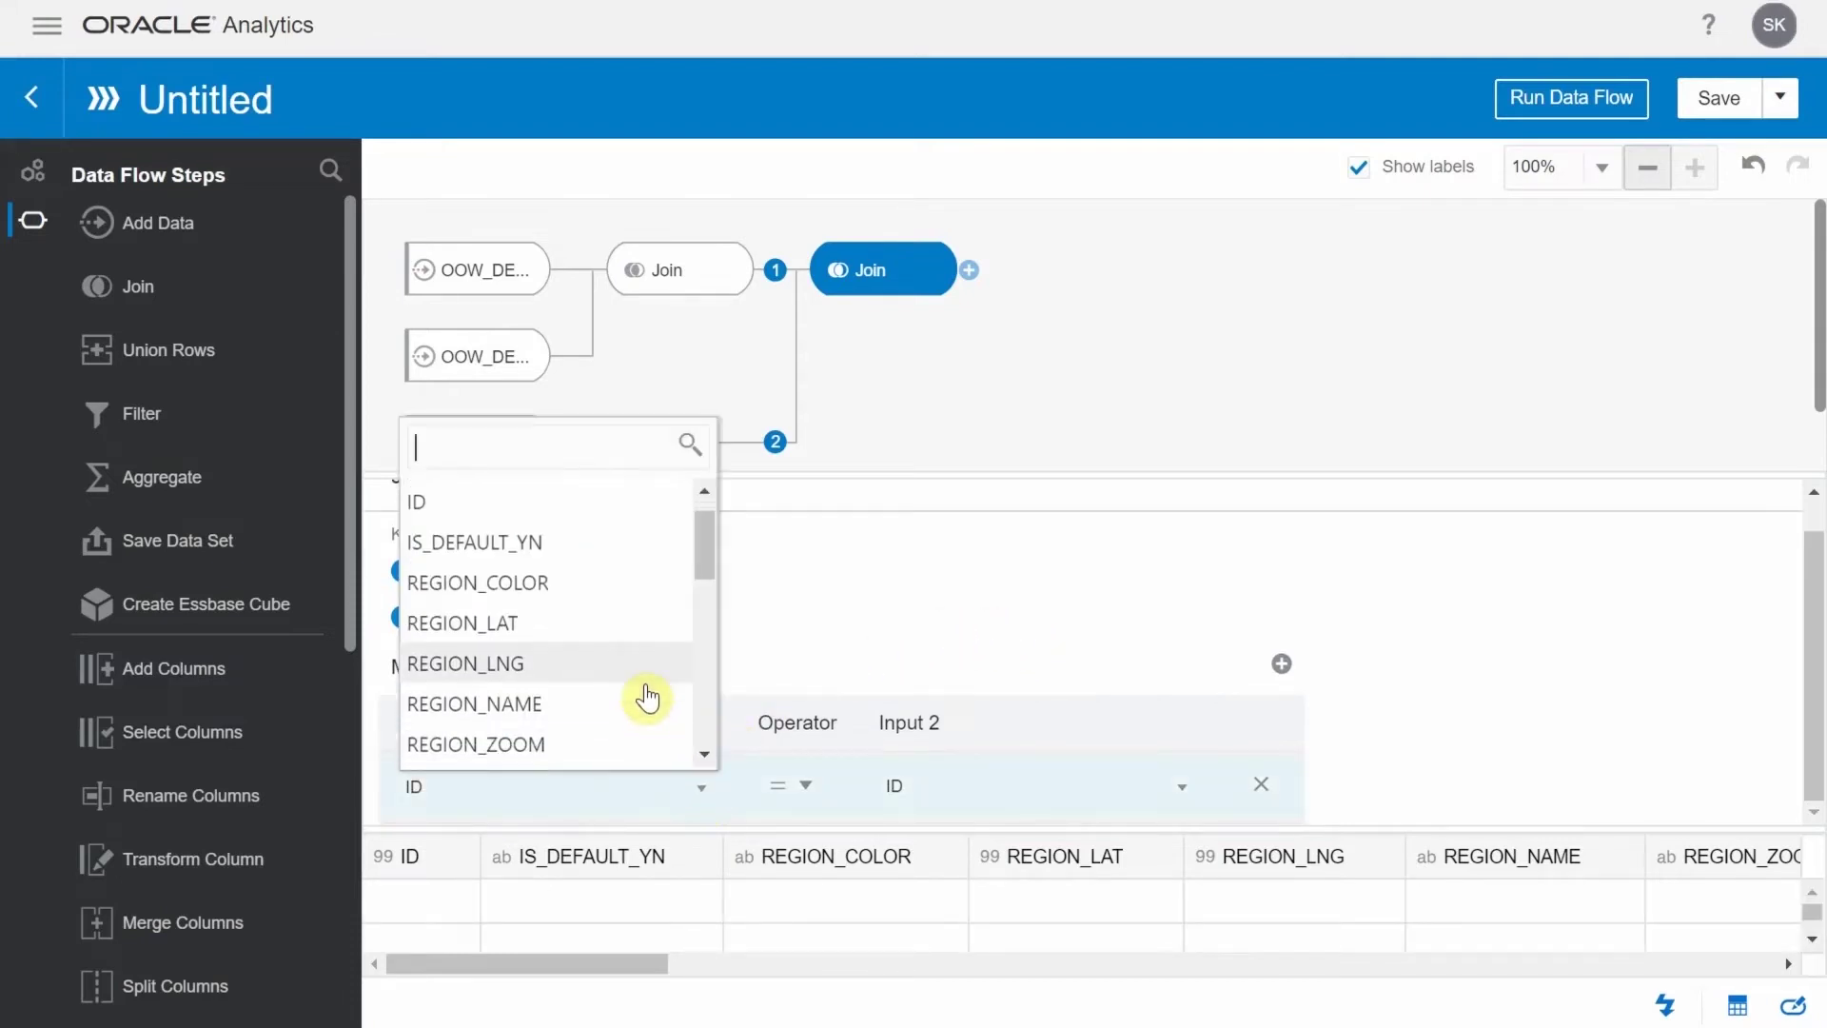
scroll(645, 699, down, 3)
click(506, 647)
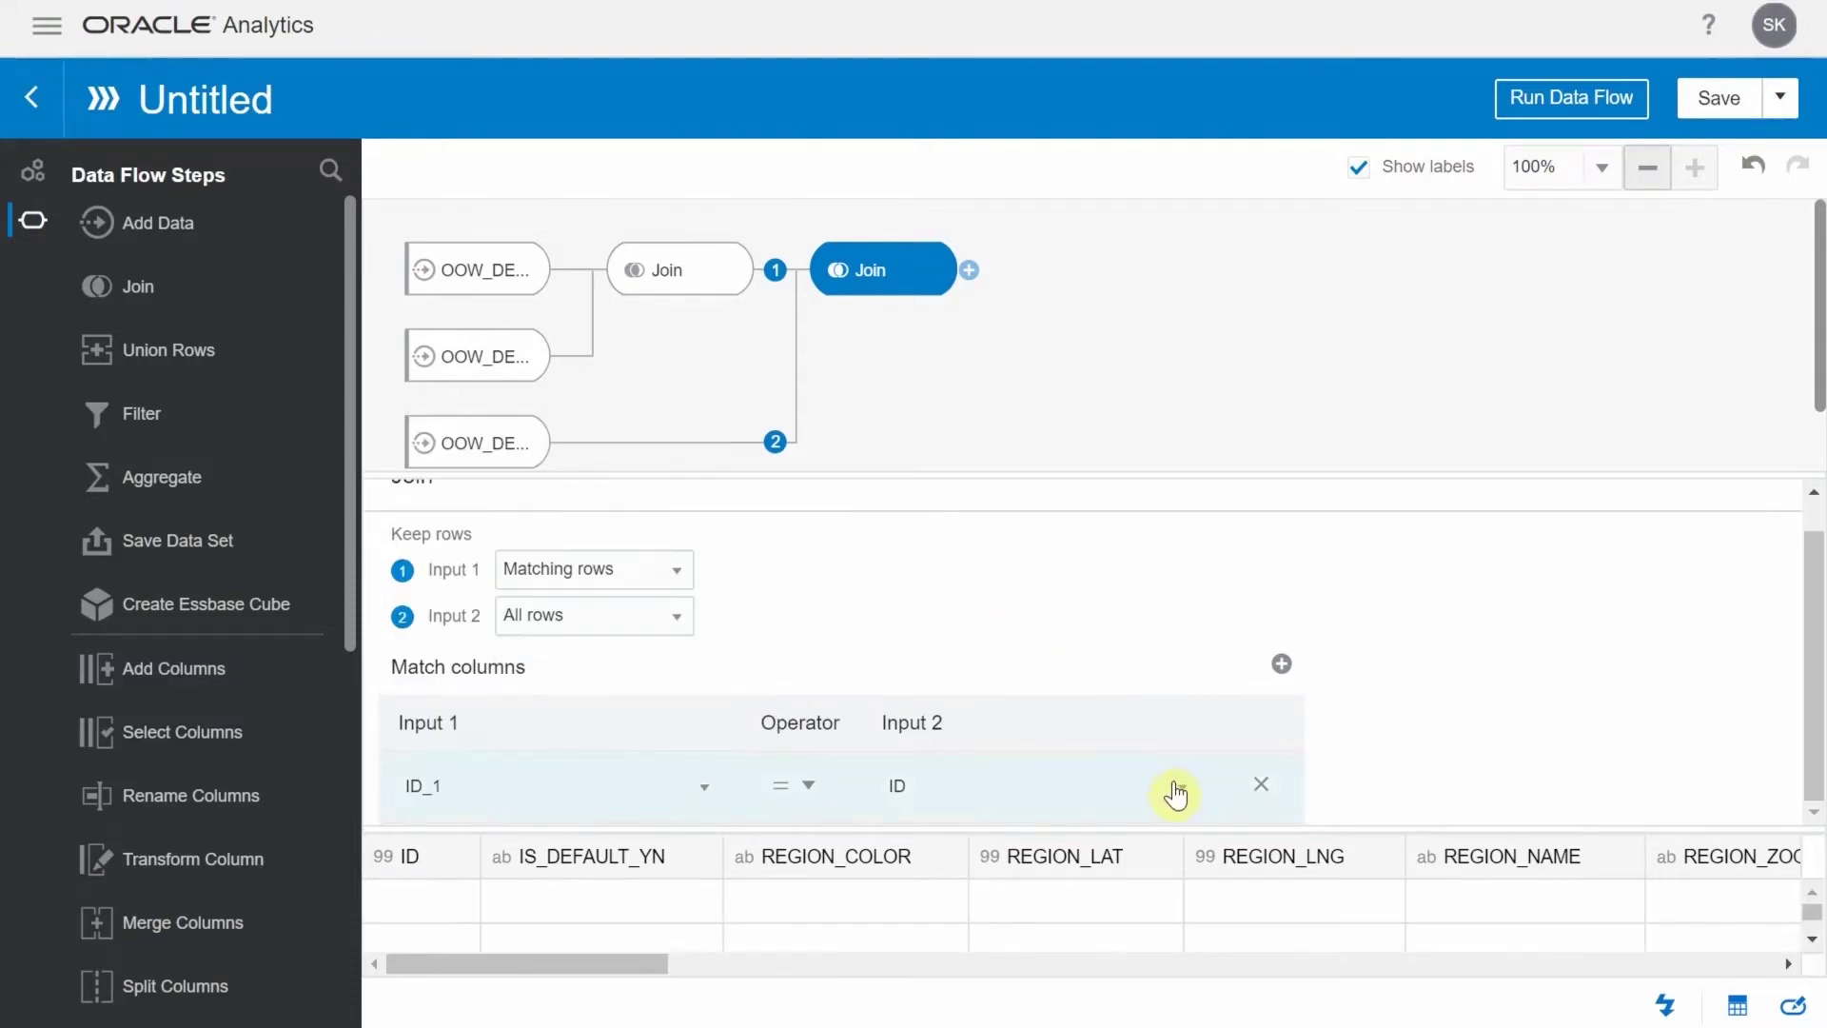
click(1176, 793)
scroll(1103, 690, down, 1)
click(1103, 705)
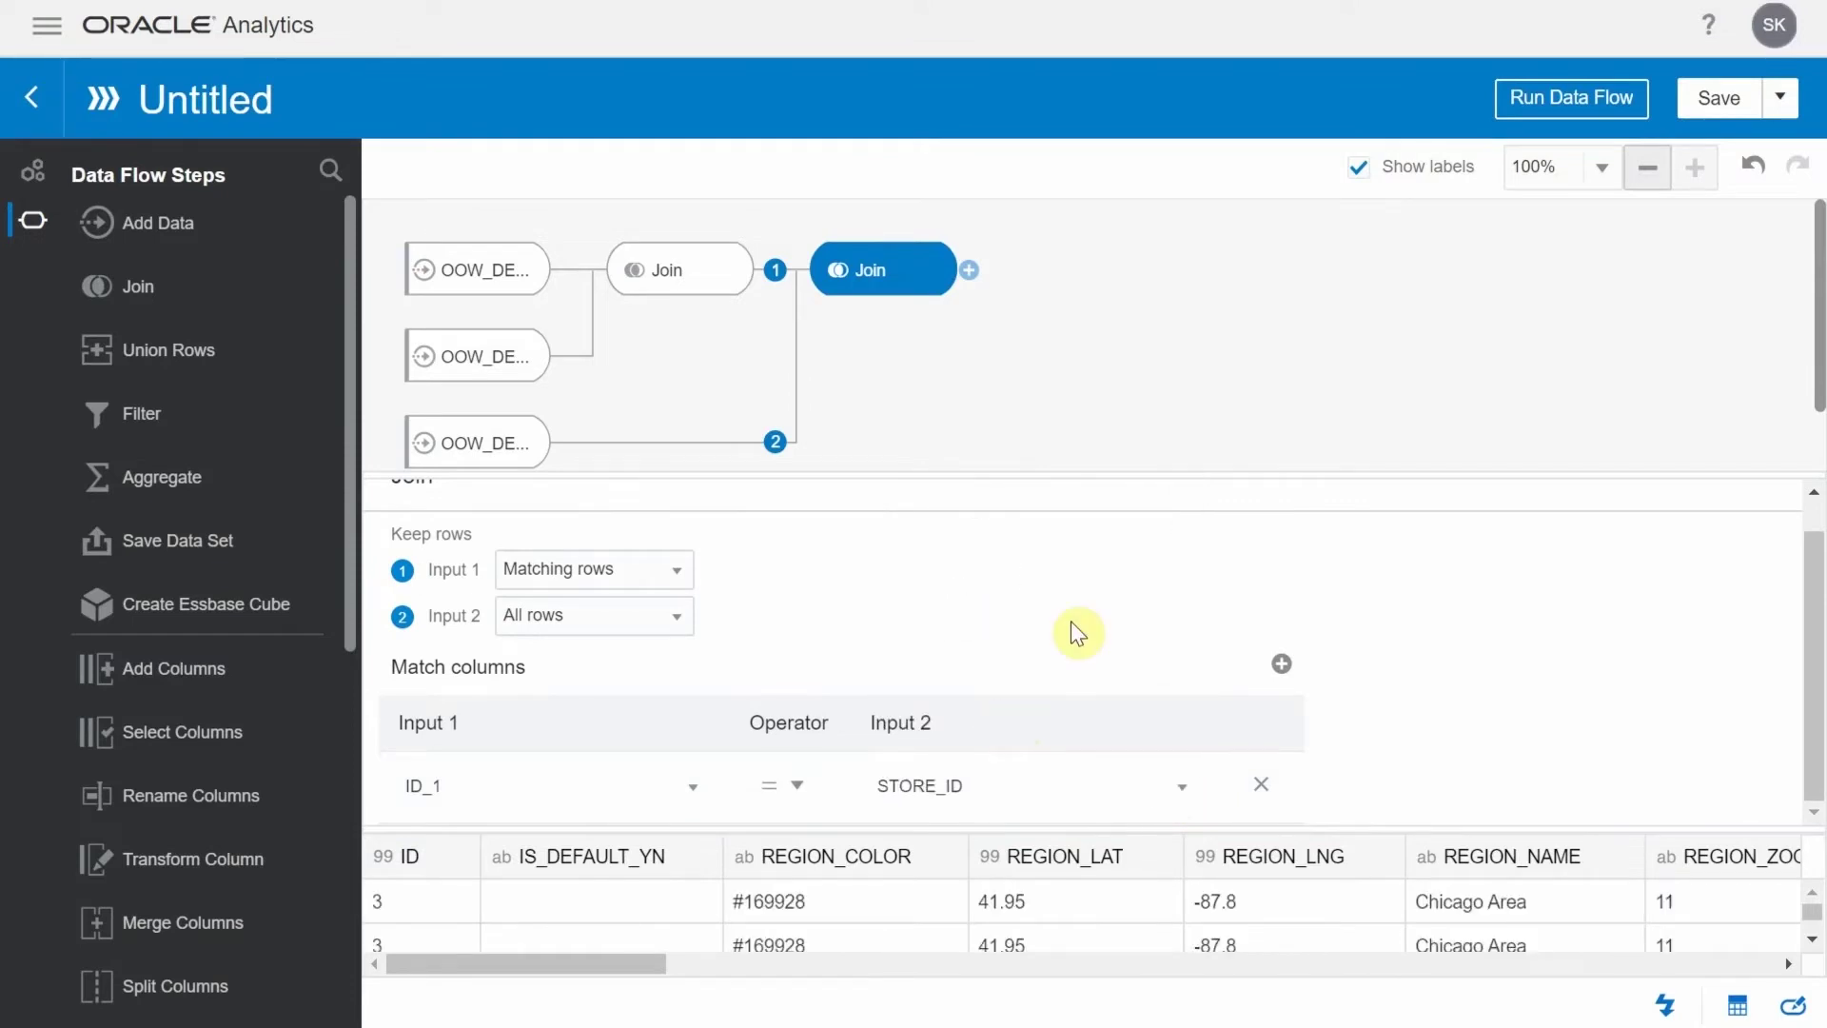
scroll(1072, 628, up, 1)
click(969, 270)
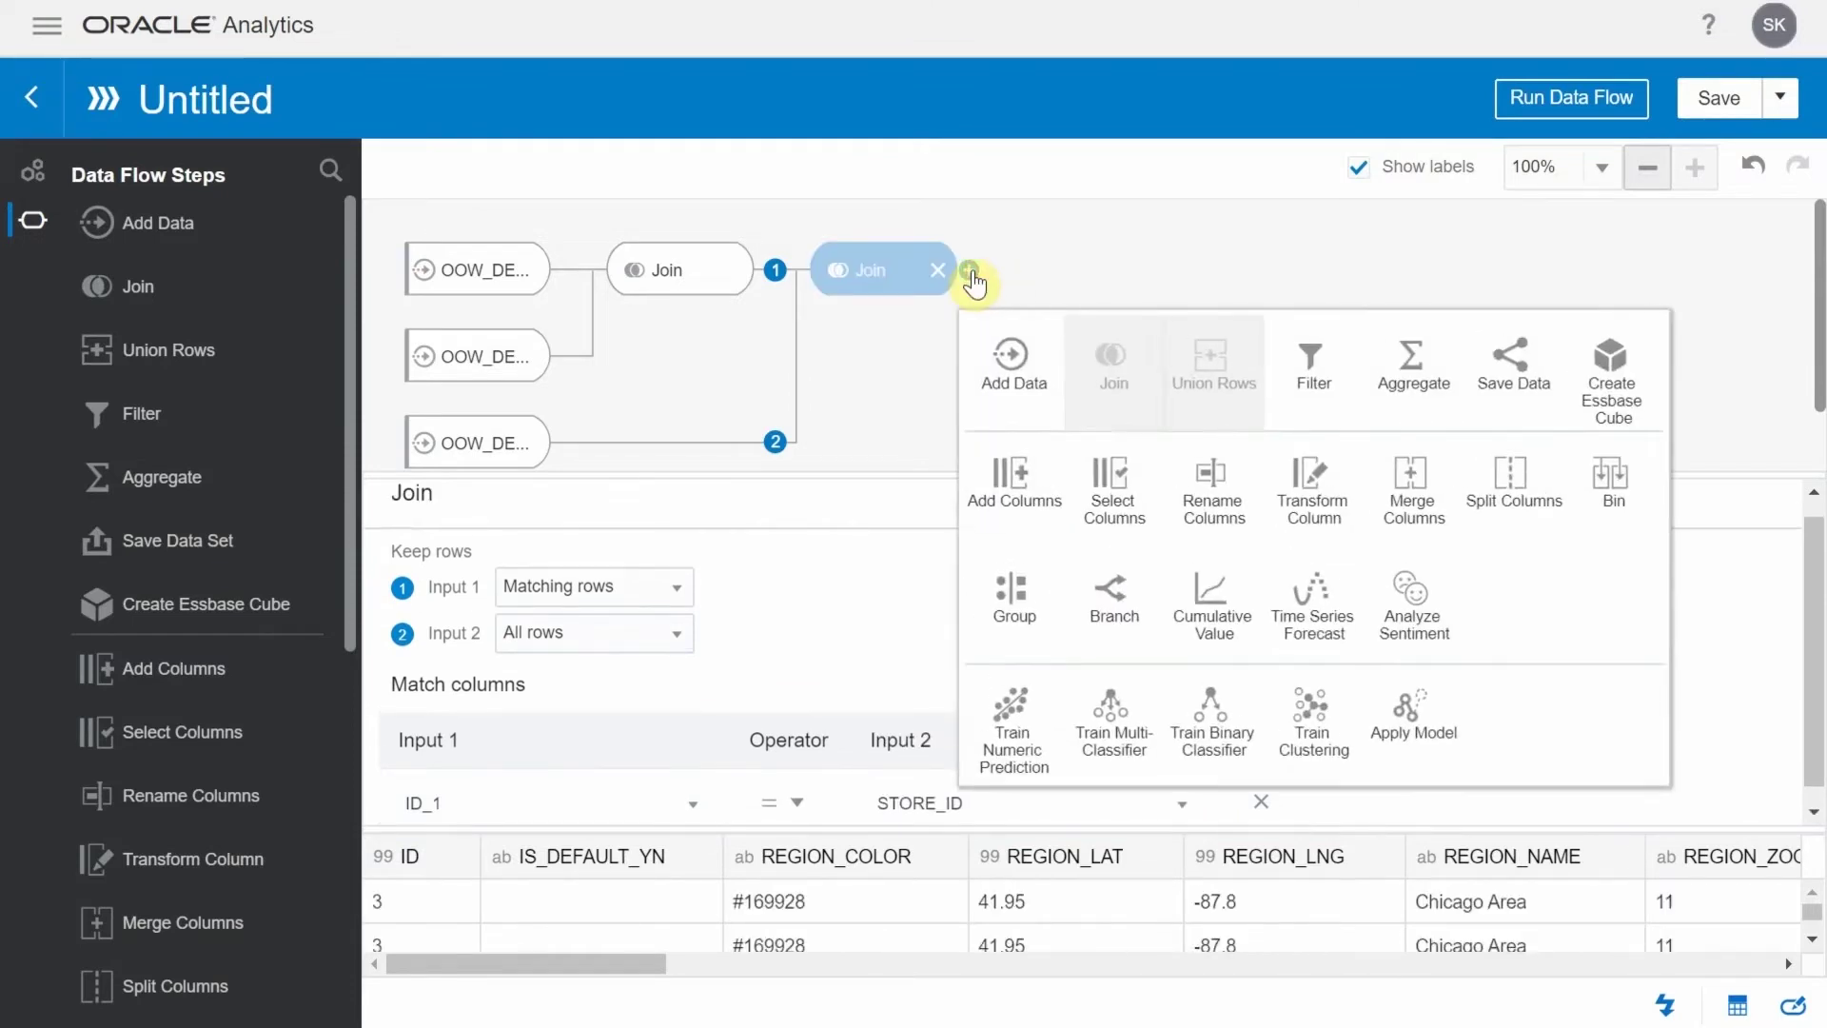
Add OOW_DEMO_ITEMS to the flow after the second join
click(995, 363)
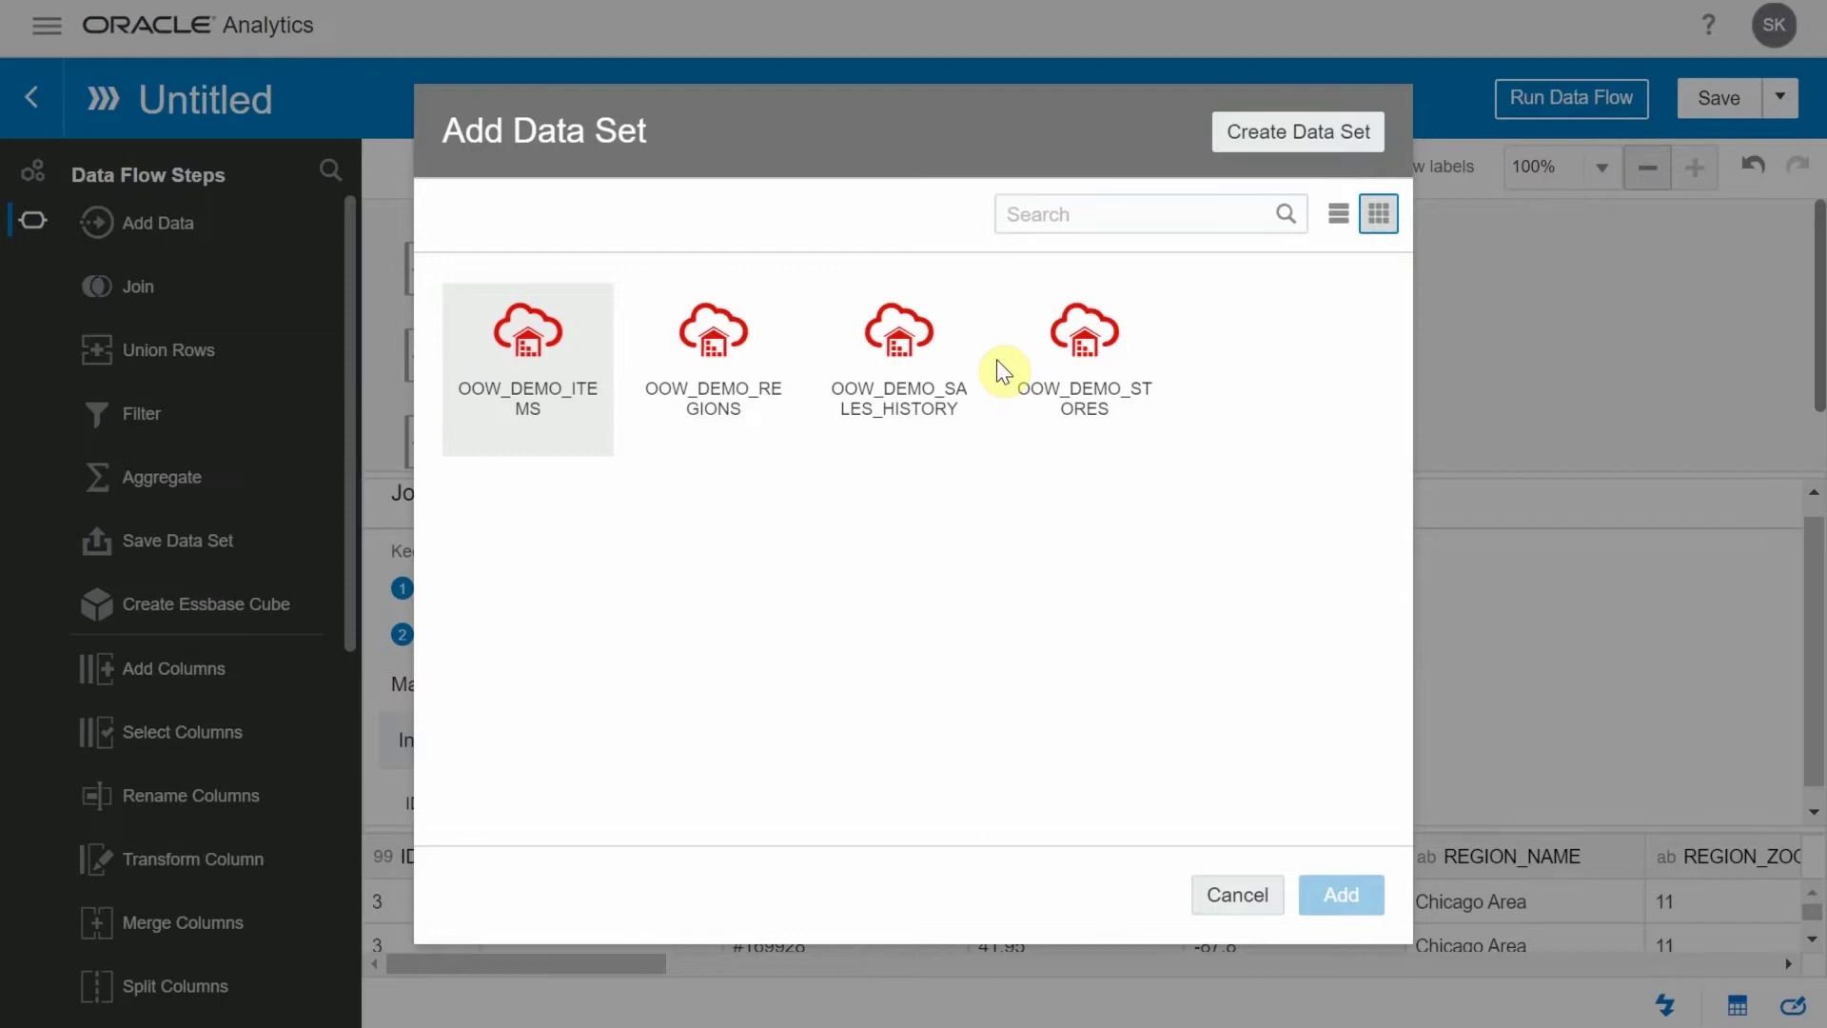
click(530, 371)
click(1341, 894)
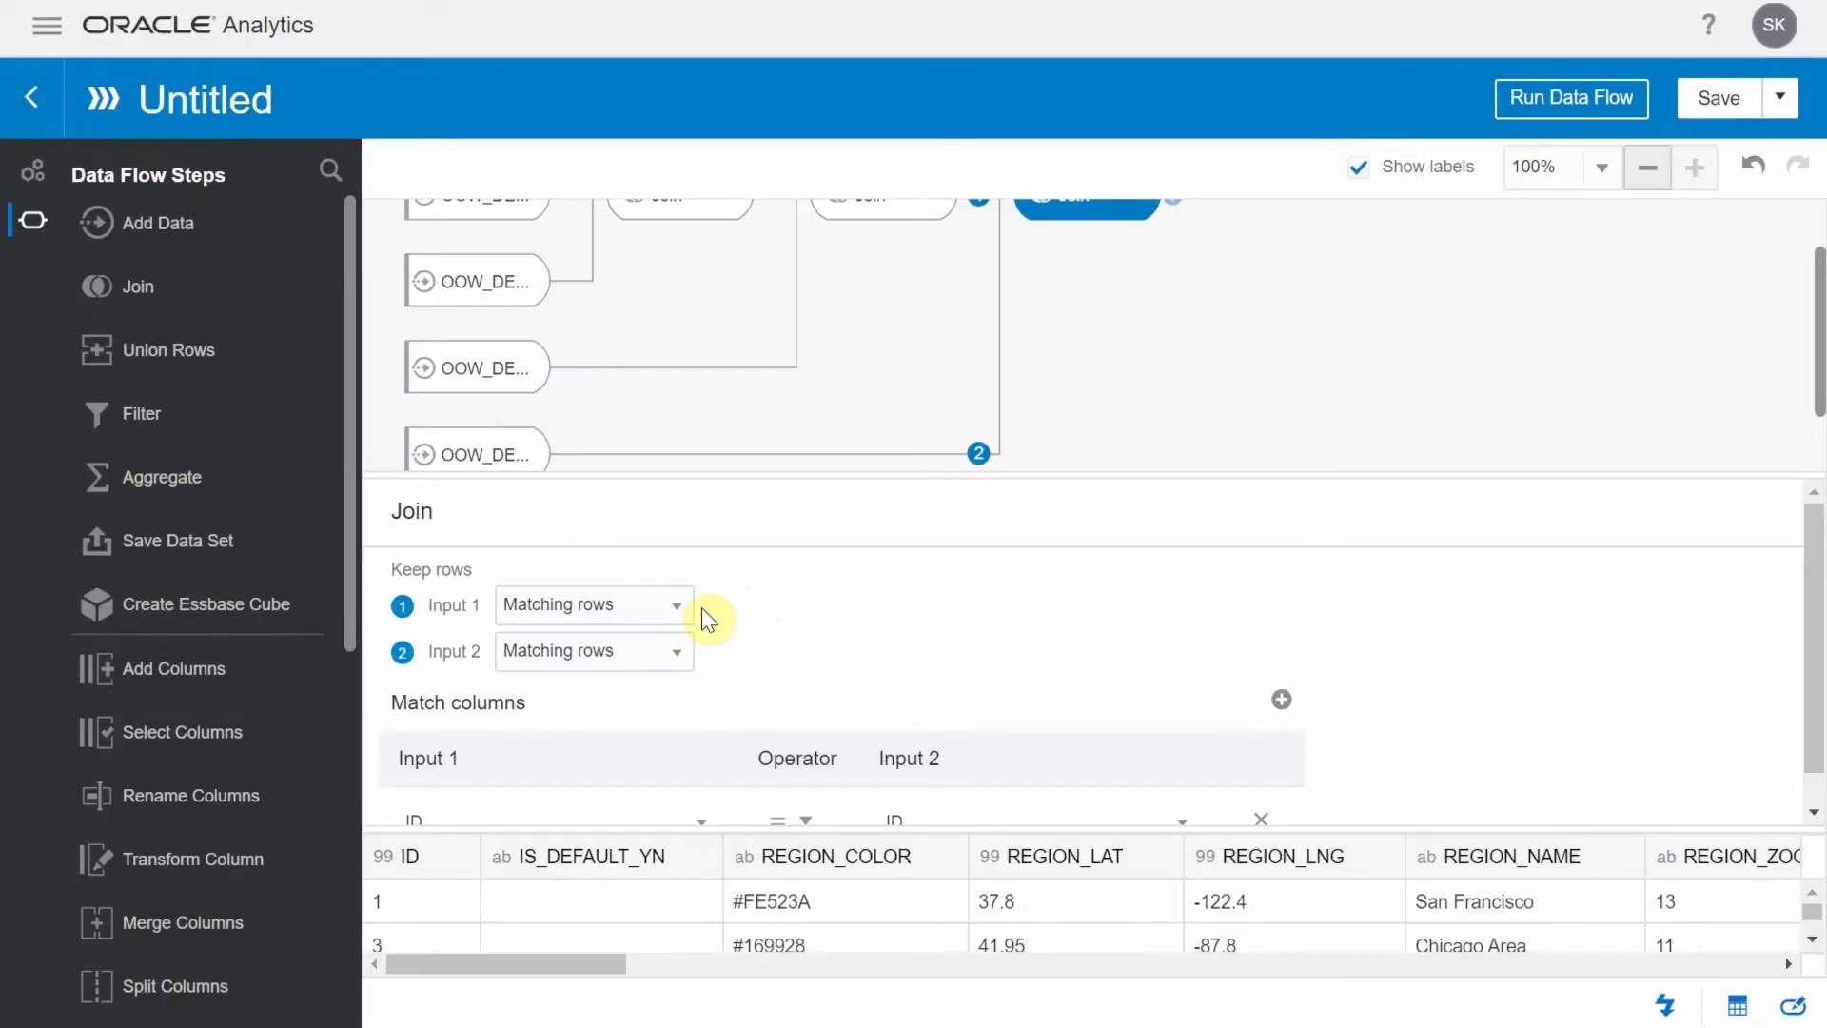
Make the third join keep all input 1 rows and match PRODUCT_ID to ID
click(680, 609)
click(647, 644)
scroll(816, 631, down, 1)
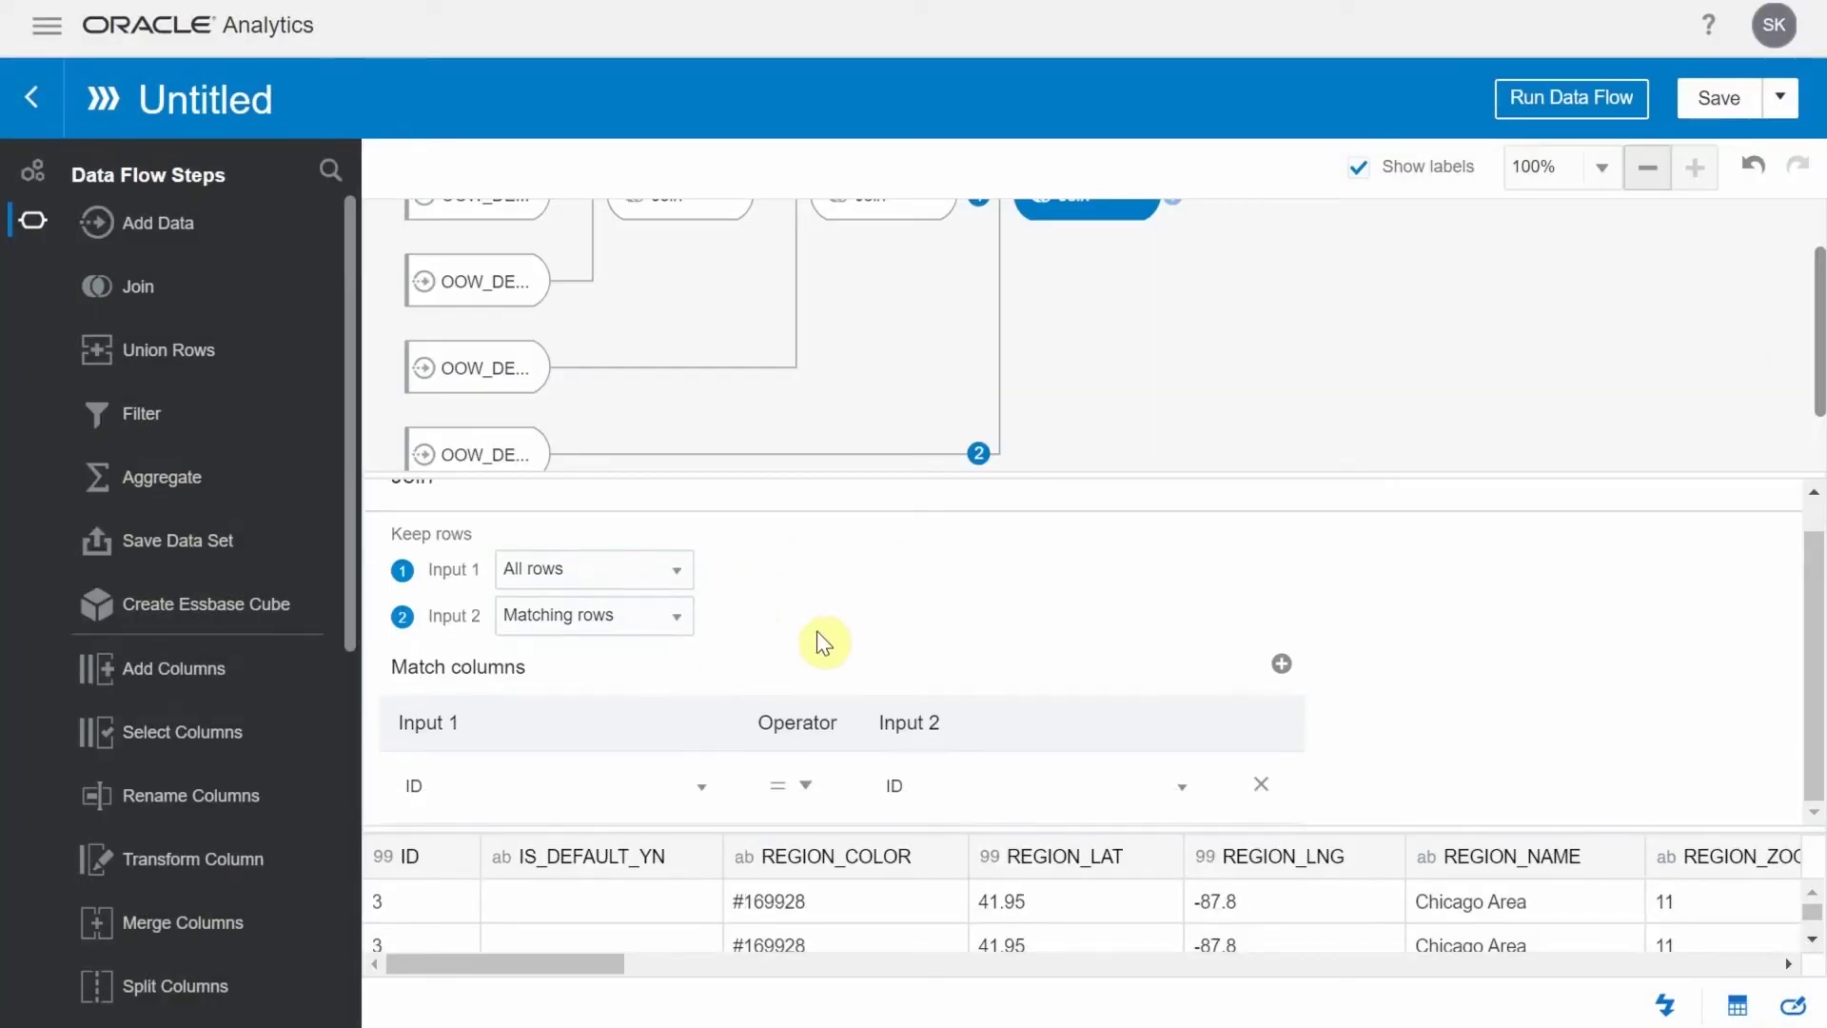
click(701, 785)
scroll(632, 685, down, 2)
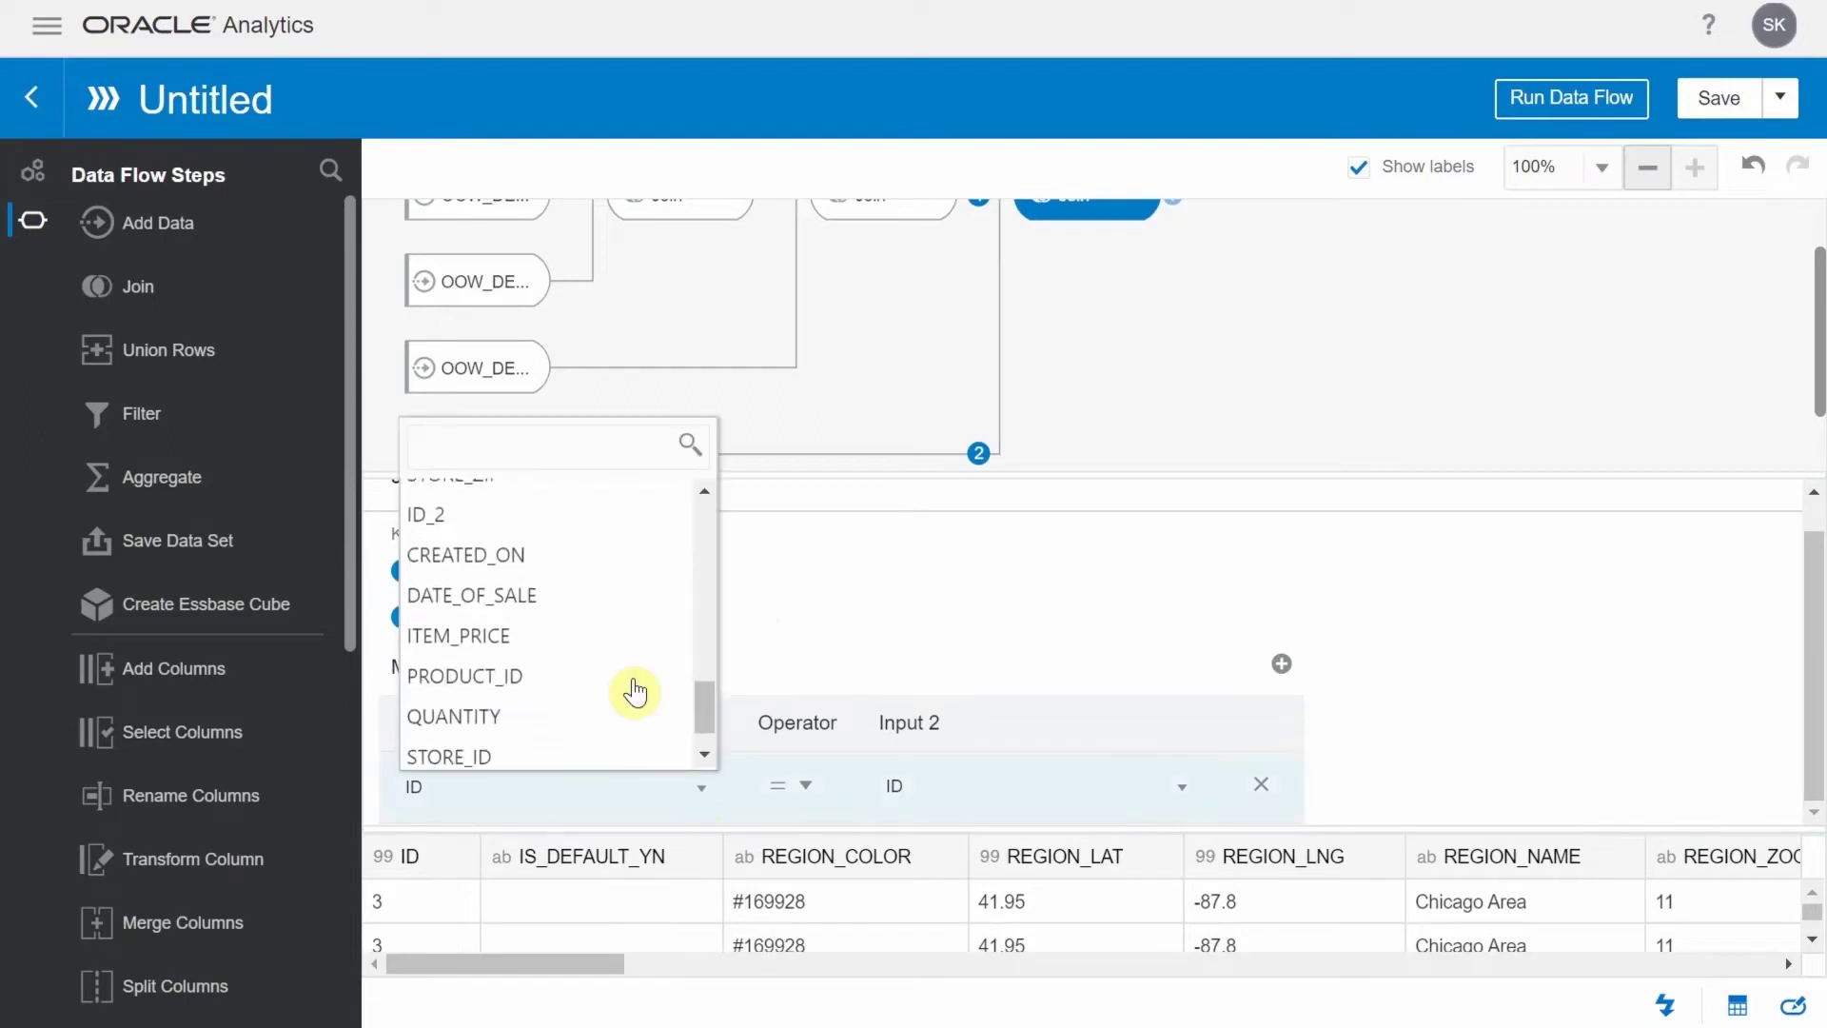
click(538, 628)
click(1176, 271)
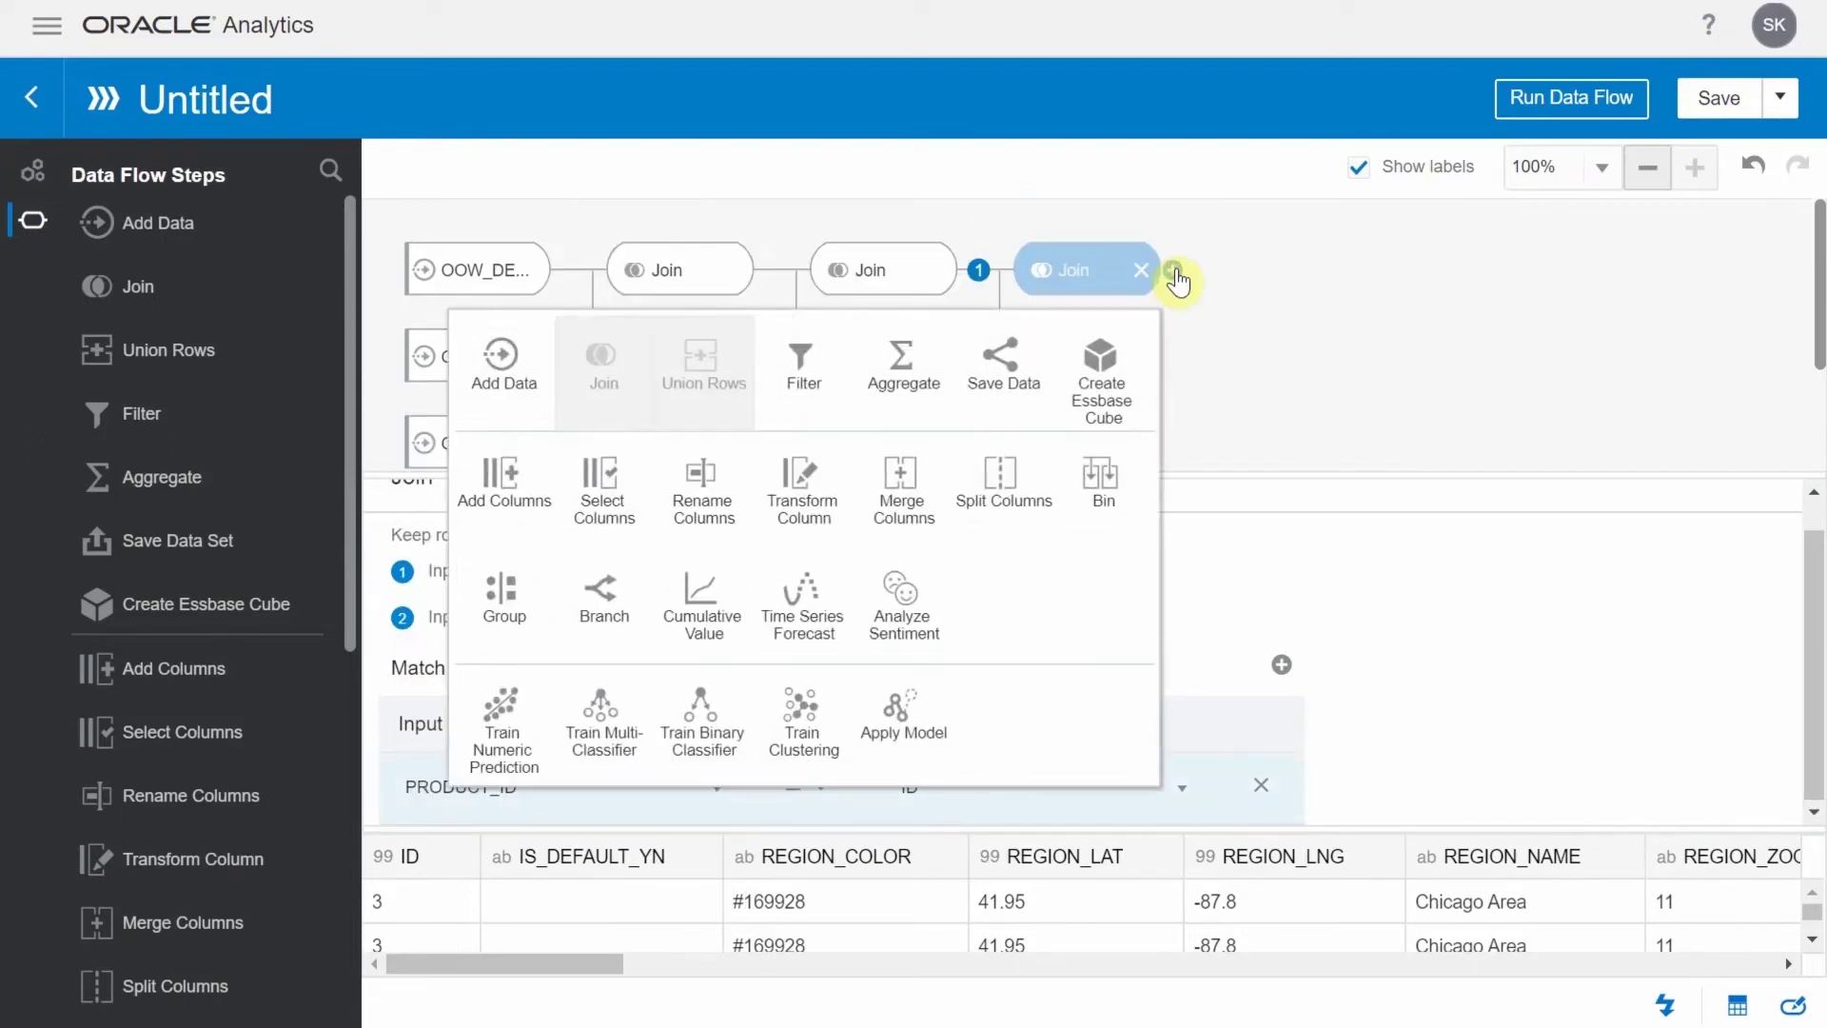
Add a Select Columns step keeping 22 of 38 columns, dropping IS_DEFAULT_YN, REGION_COLOR and others
click(619, 468)
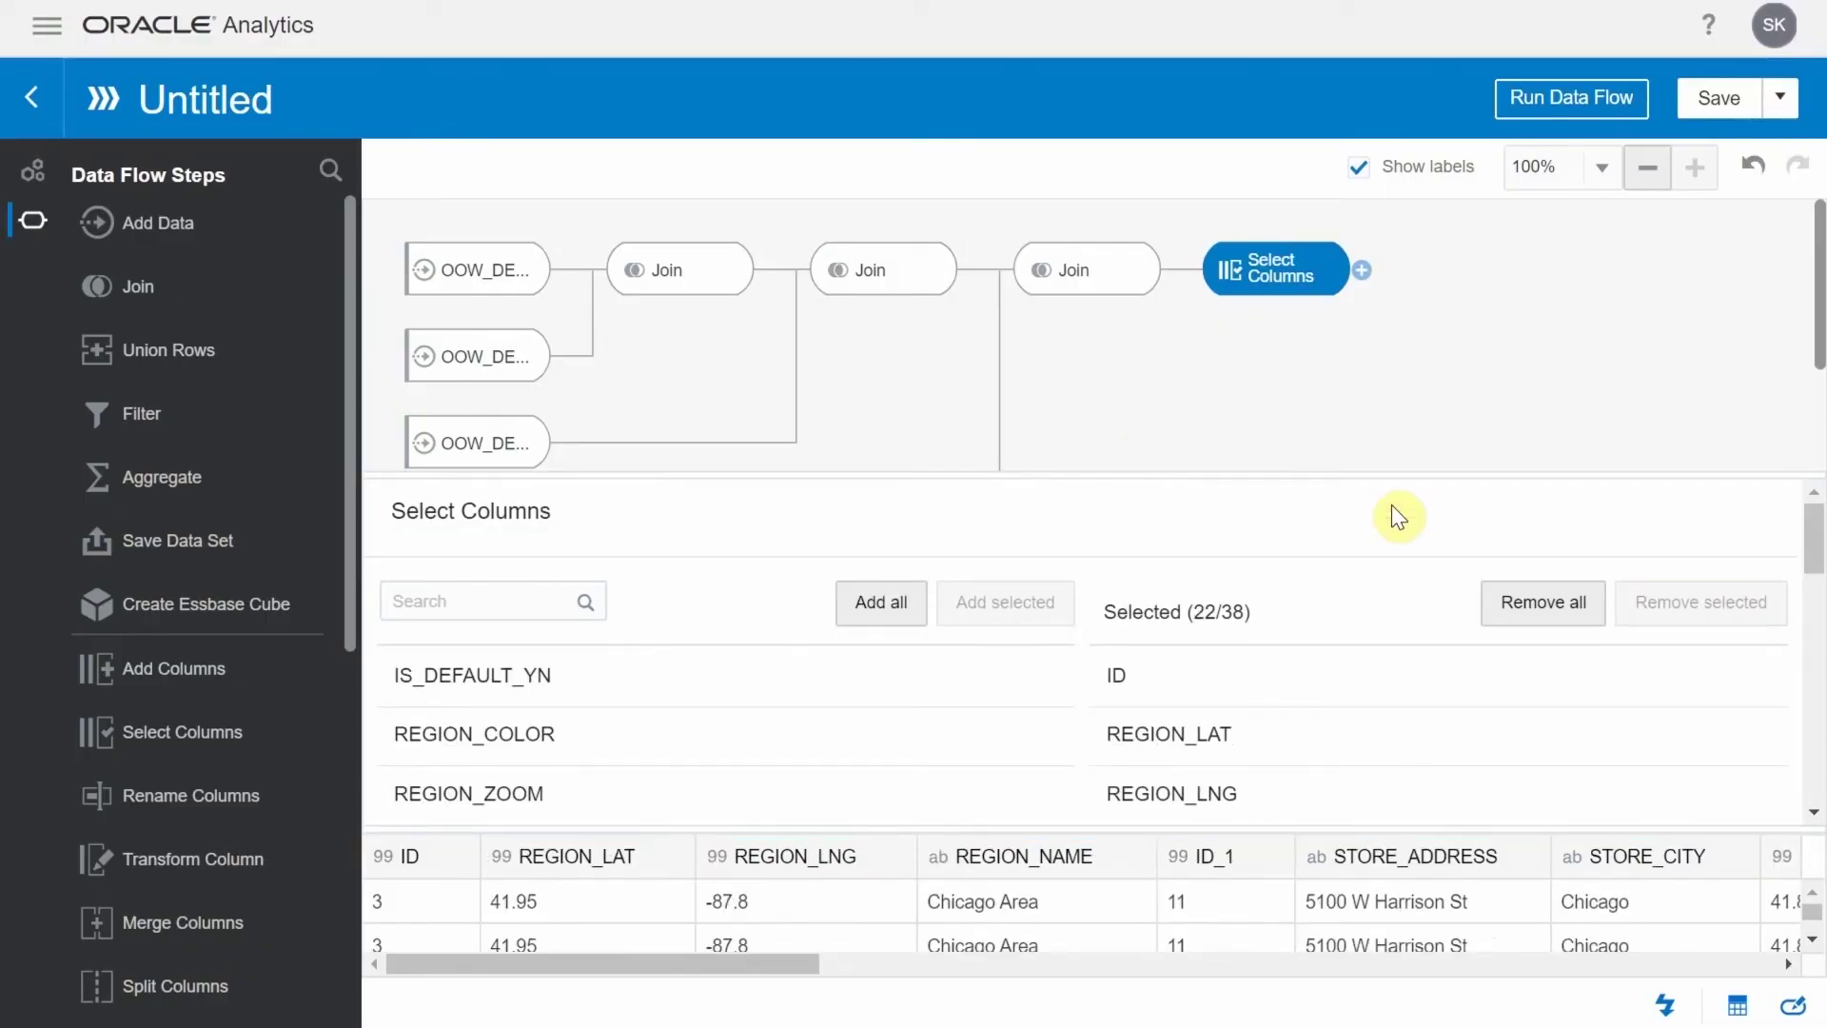
click(1363, 271)
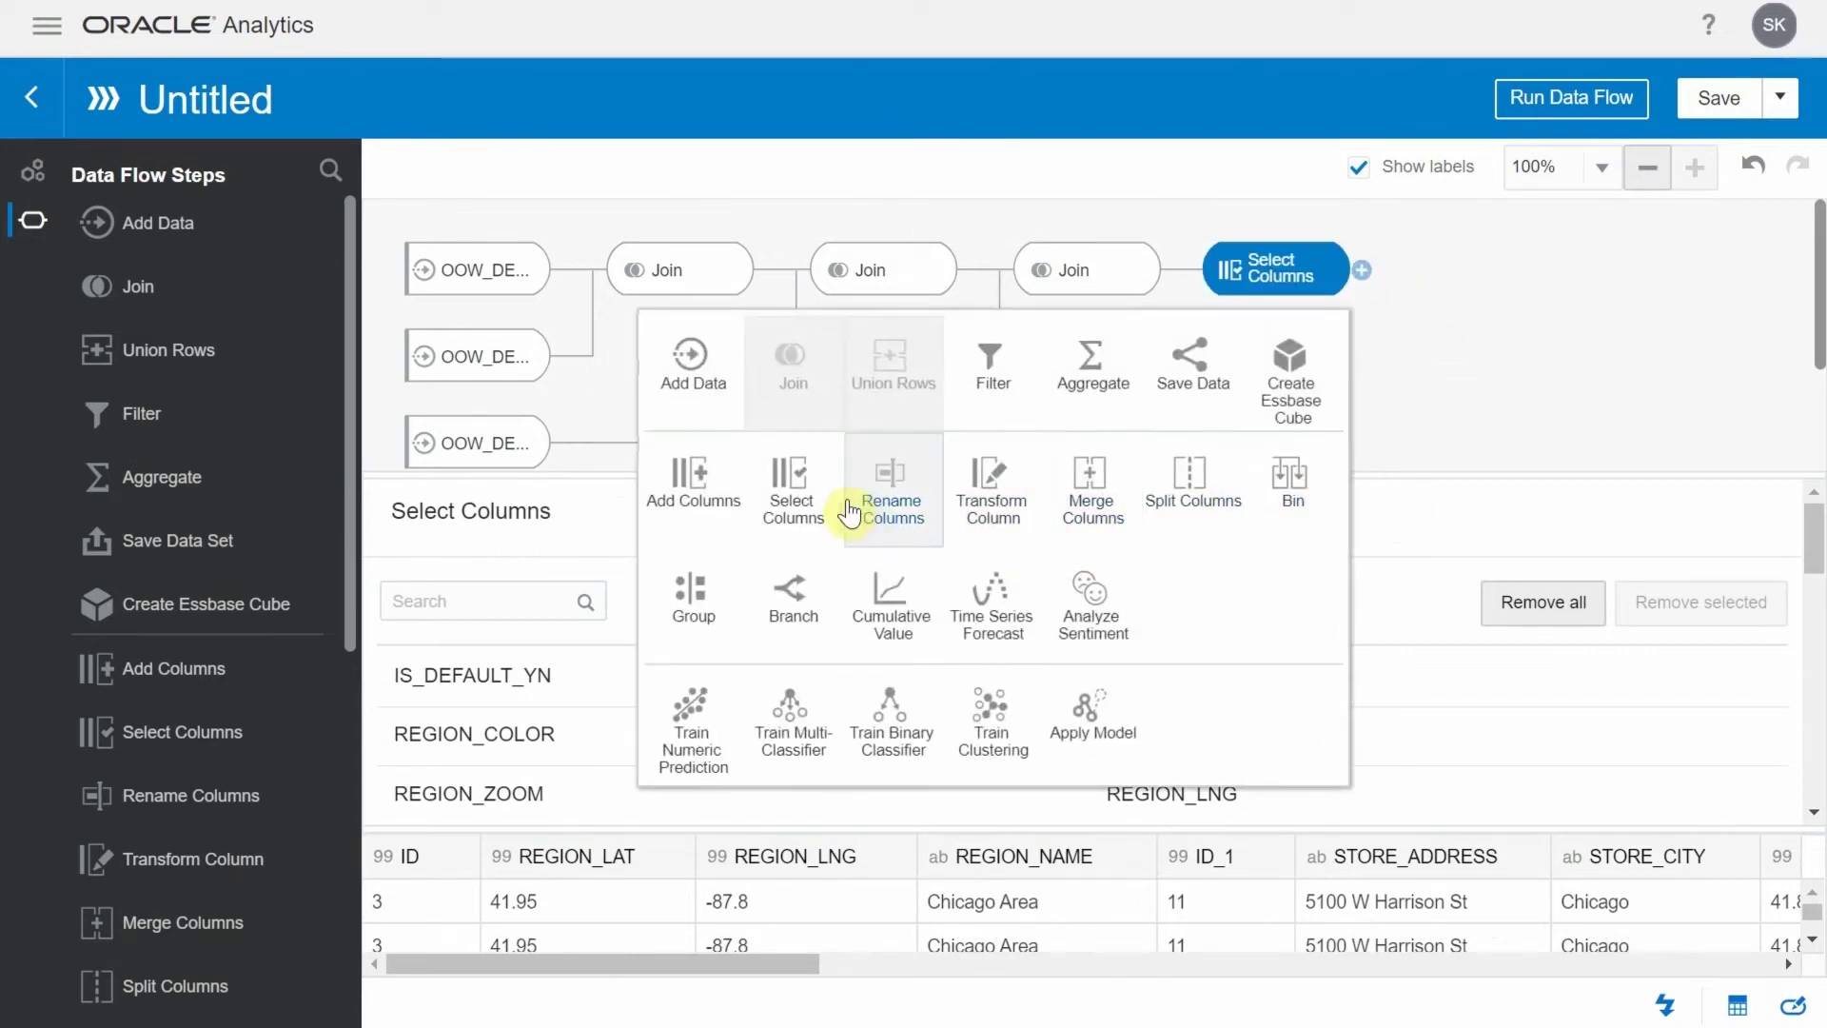
Add a Rename Columns step renaming ID to REGION_ID and ID_1 to STORE_ID
click(866, 504)
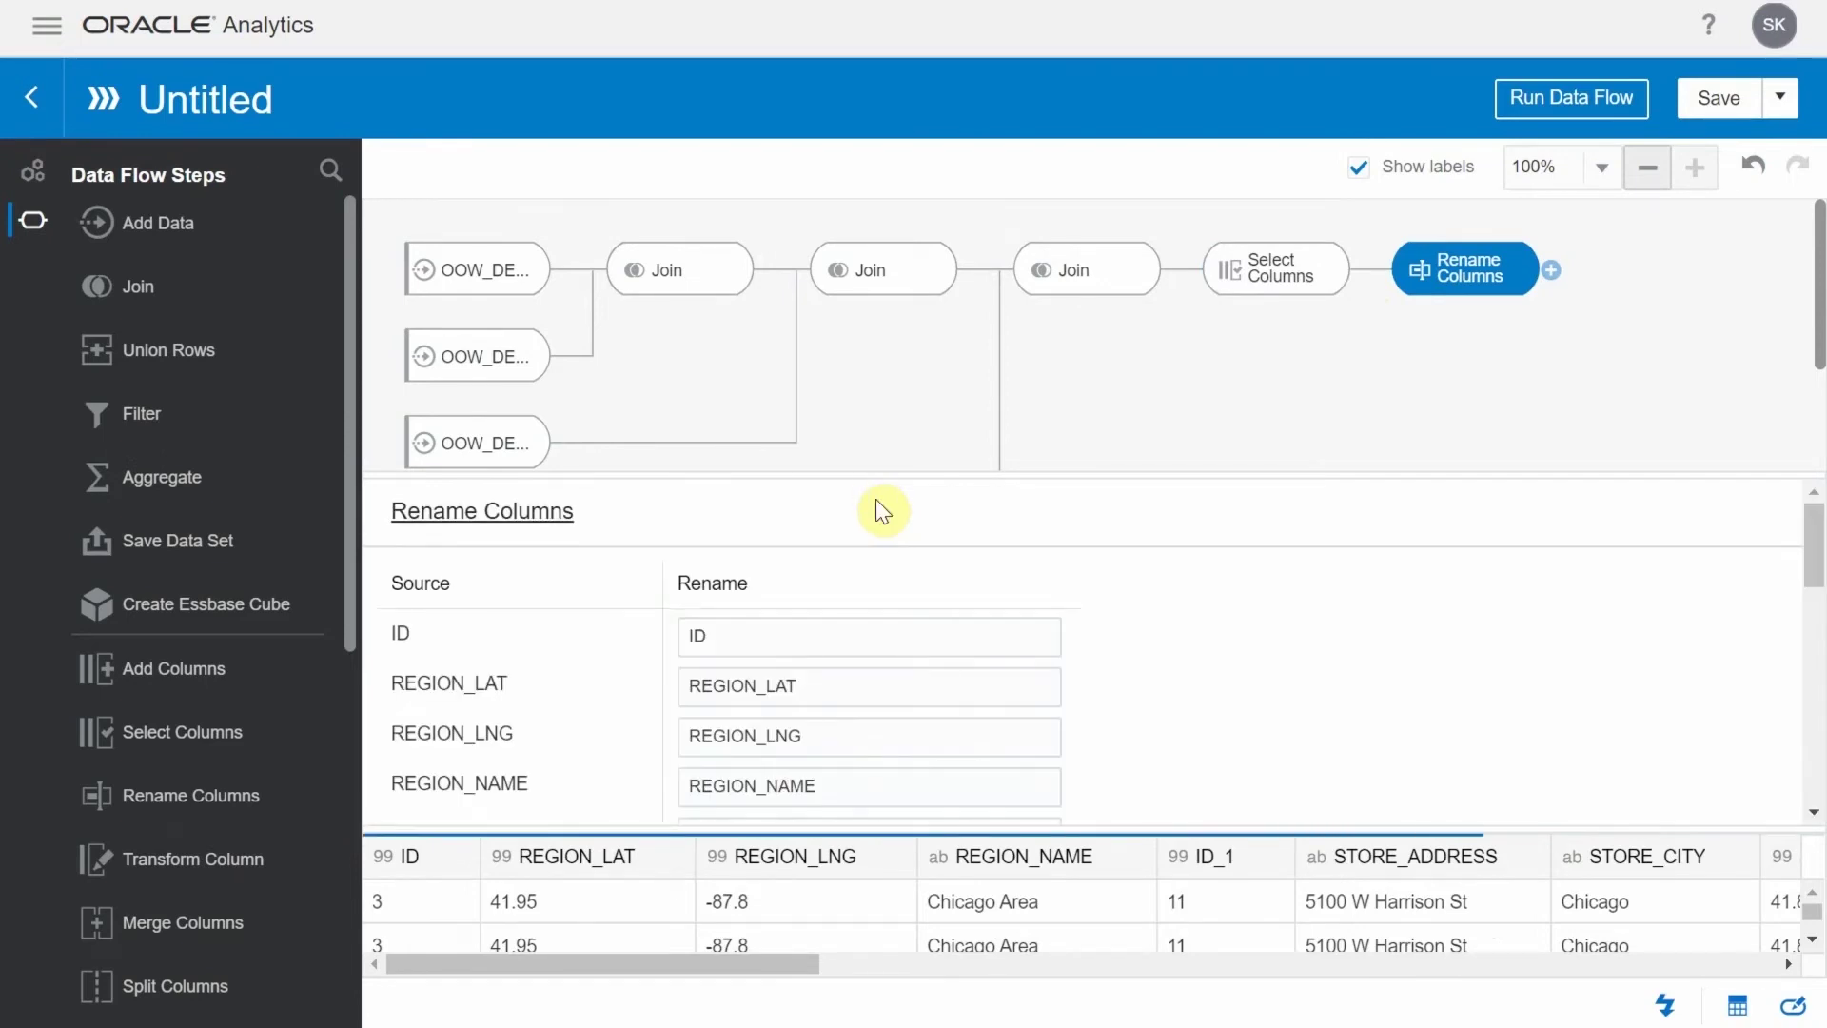
double_click(742, 637)
text(R)
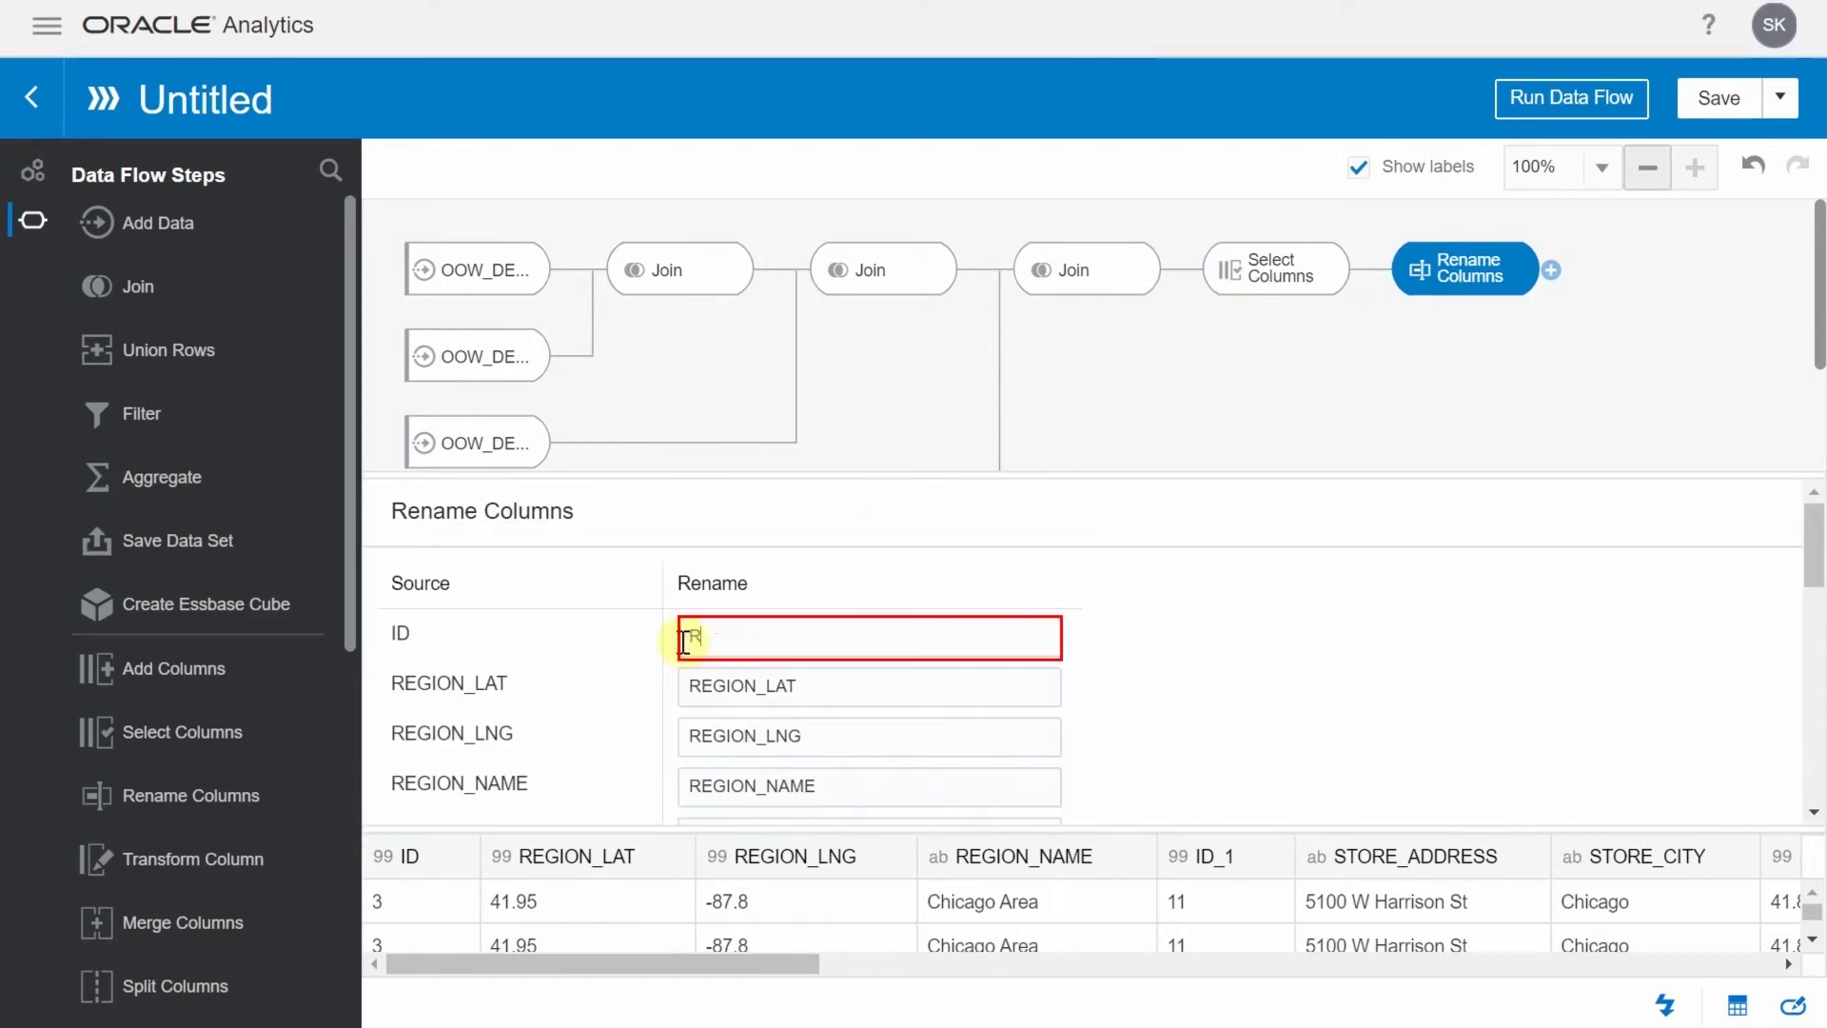
text(EGION_ID)
click(1203, 681)
scroll(1203, 682, down, 2)
double_click(695, 696)
text(S)
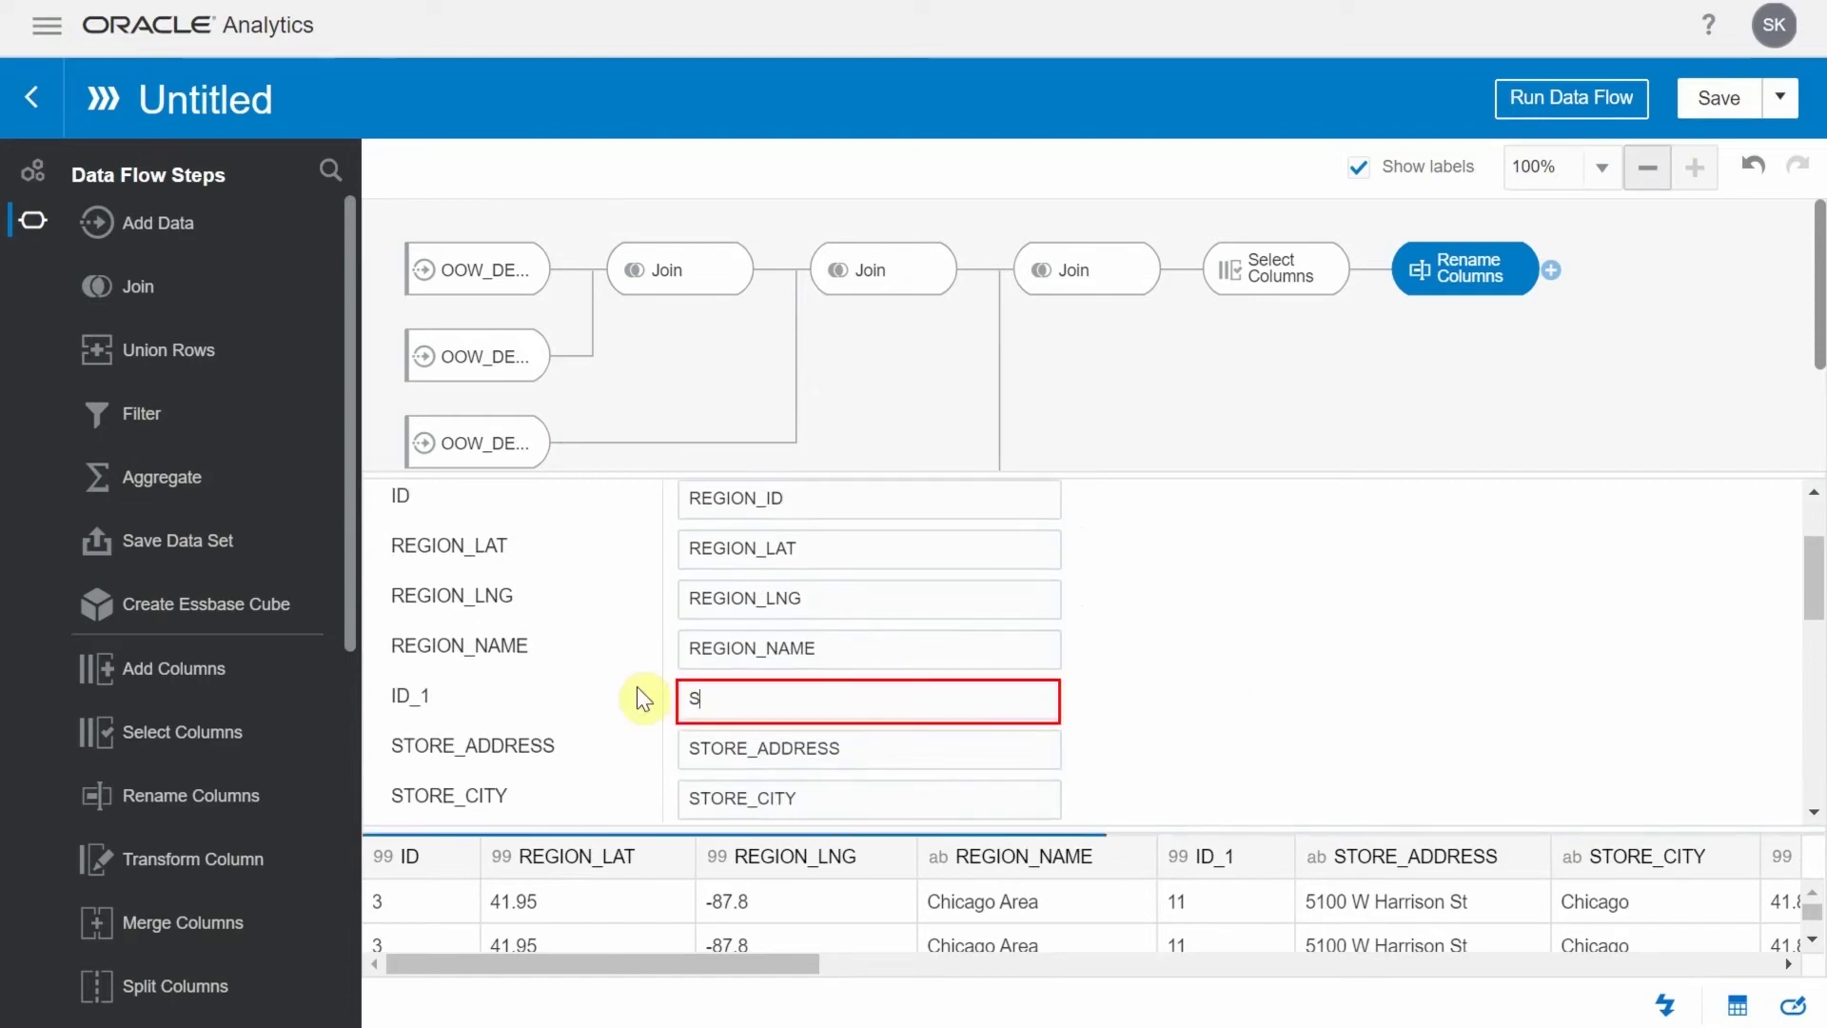
text(TORE_ID)
click(1254, 674)
Rename ID_3 to ITEM_ID and MSRP to SALE_PRICE
scroll(1254, 674, down, 5)
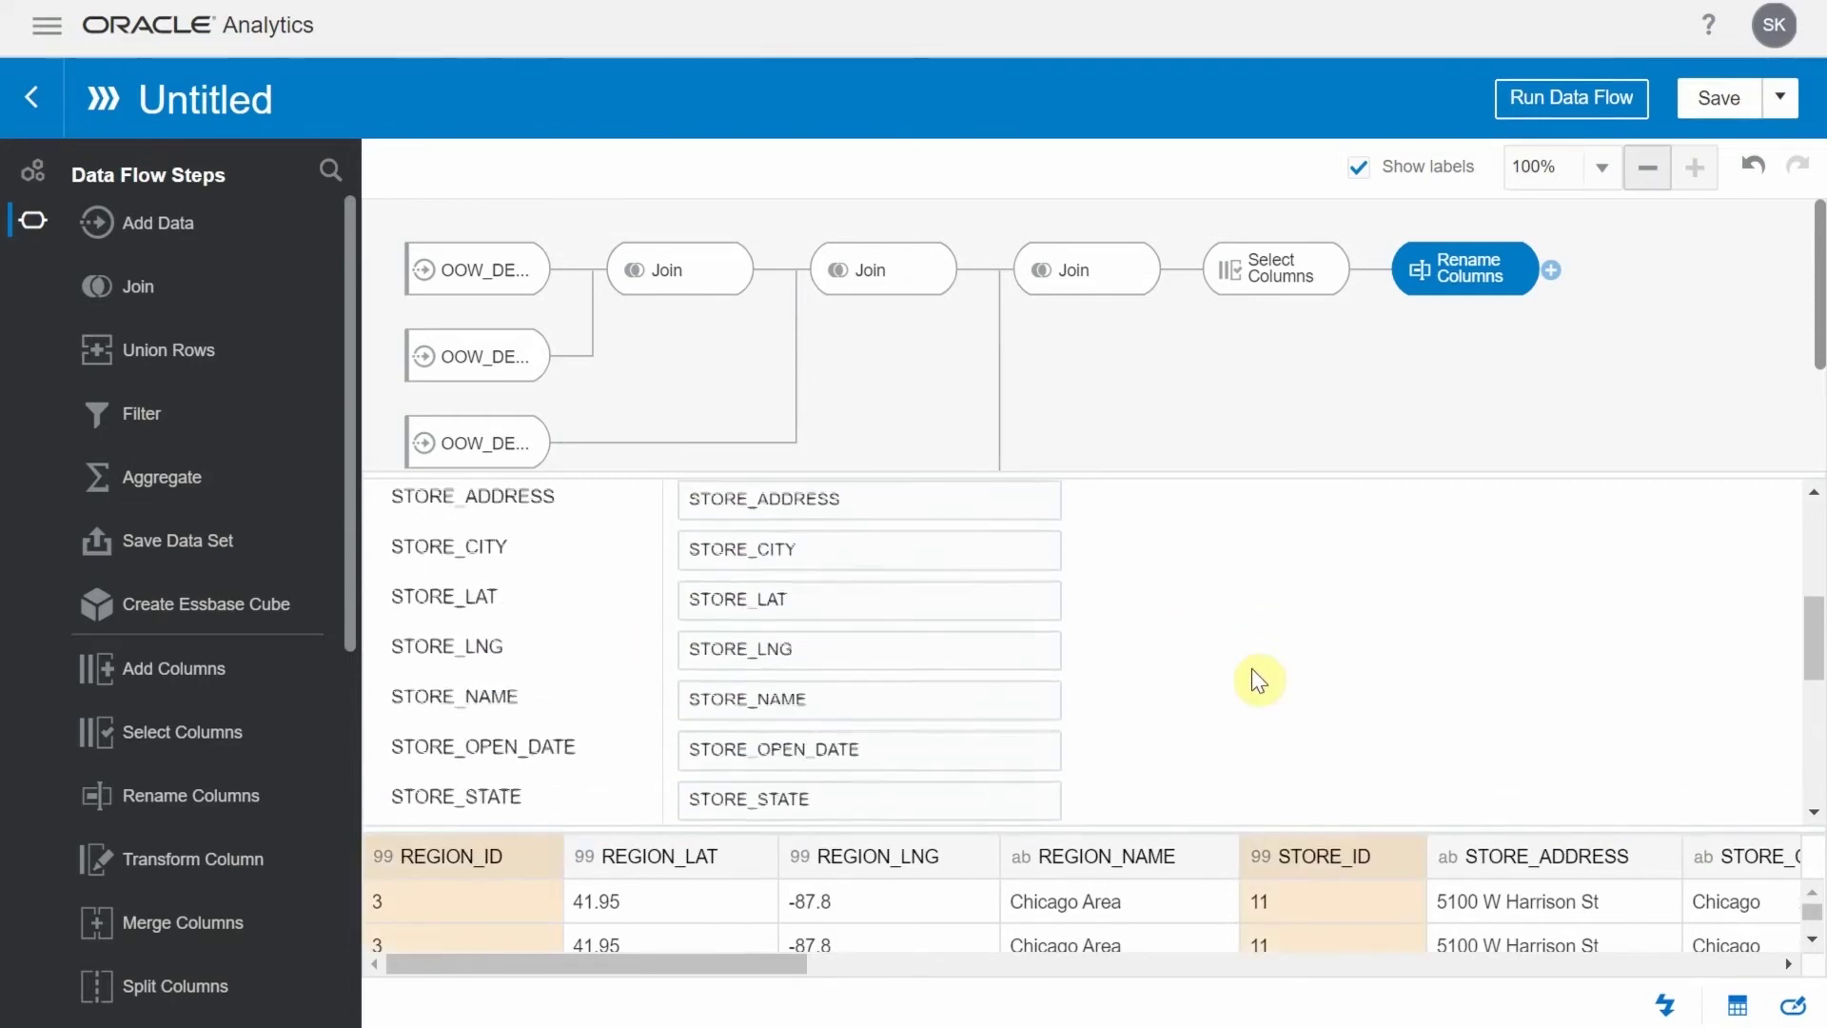
double_click(704, 636)
text(ITEM_ID)
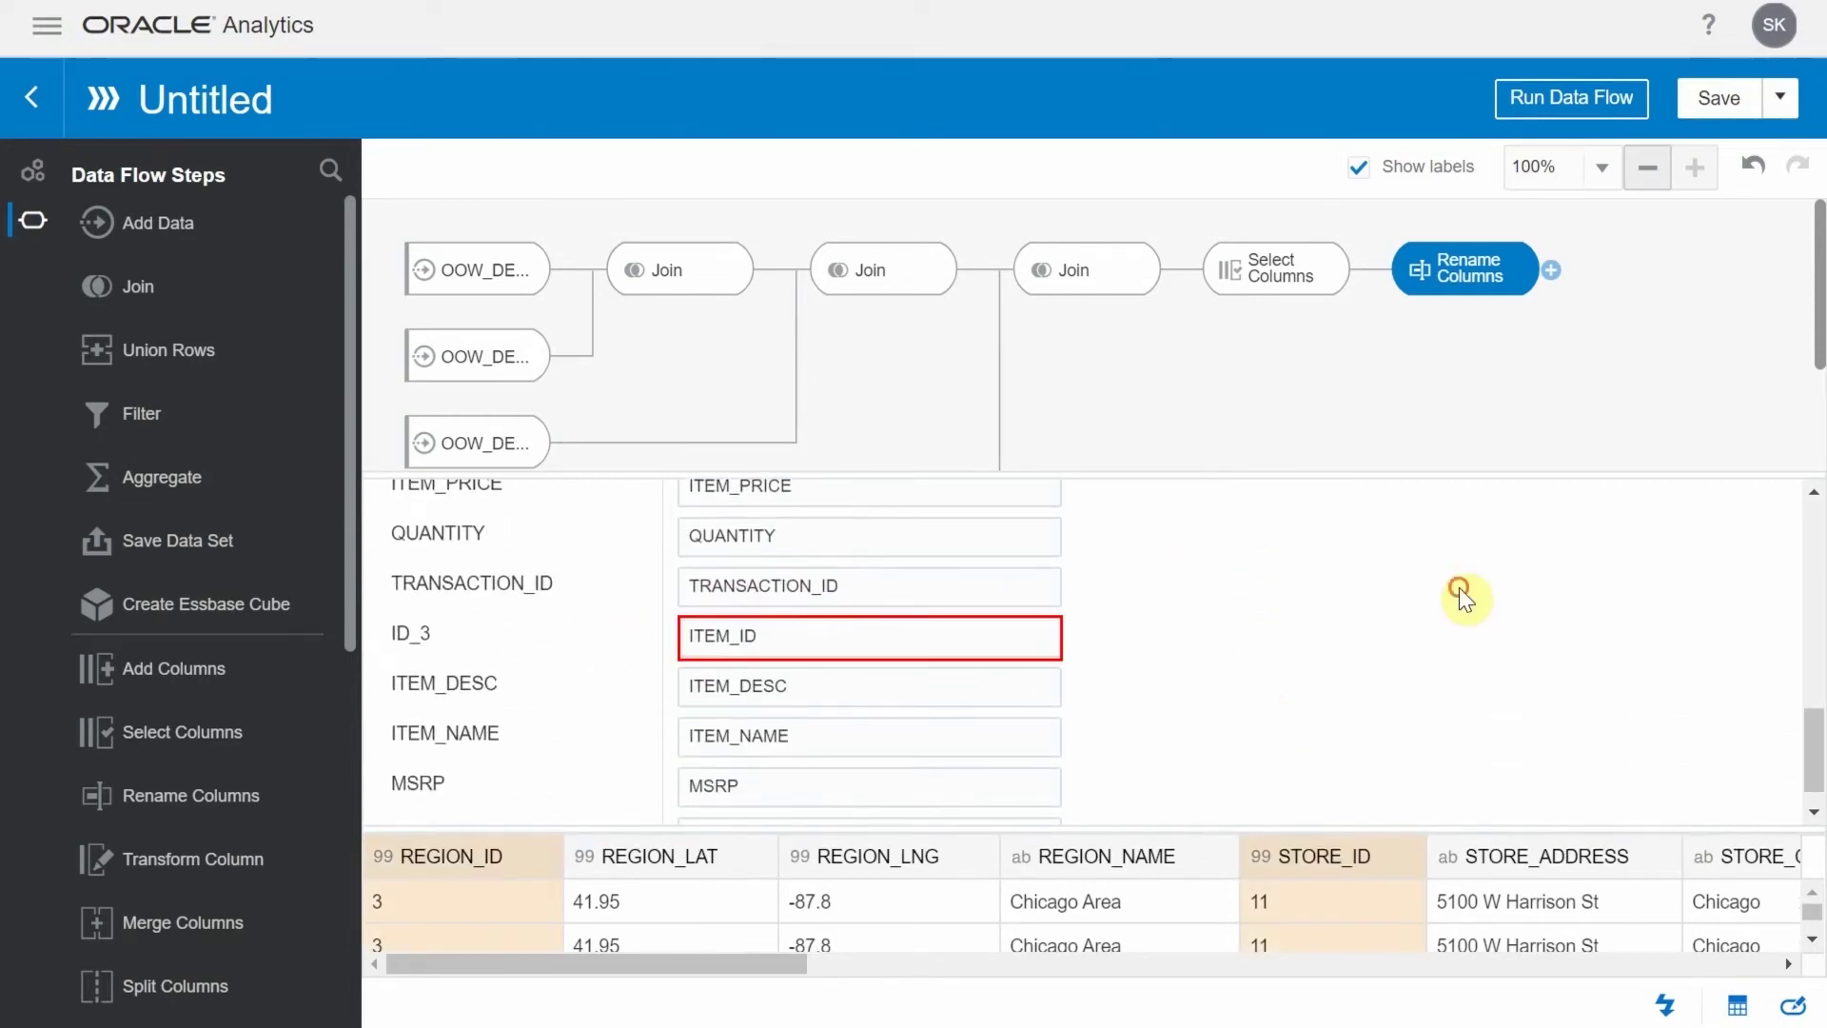
click(1461, 600)
scroll(1461, 600, down, 1)
double_click(723, 751)
text(SALE_PRICE)
click(1551, 270)
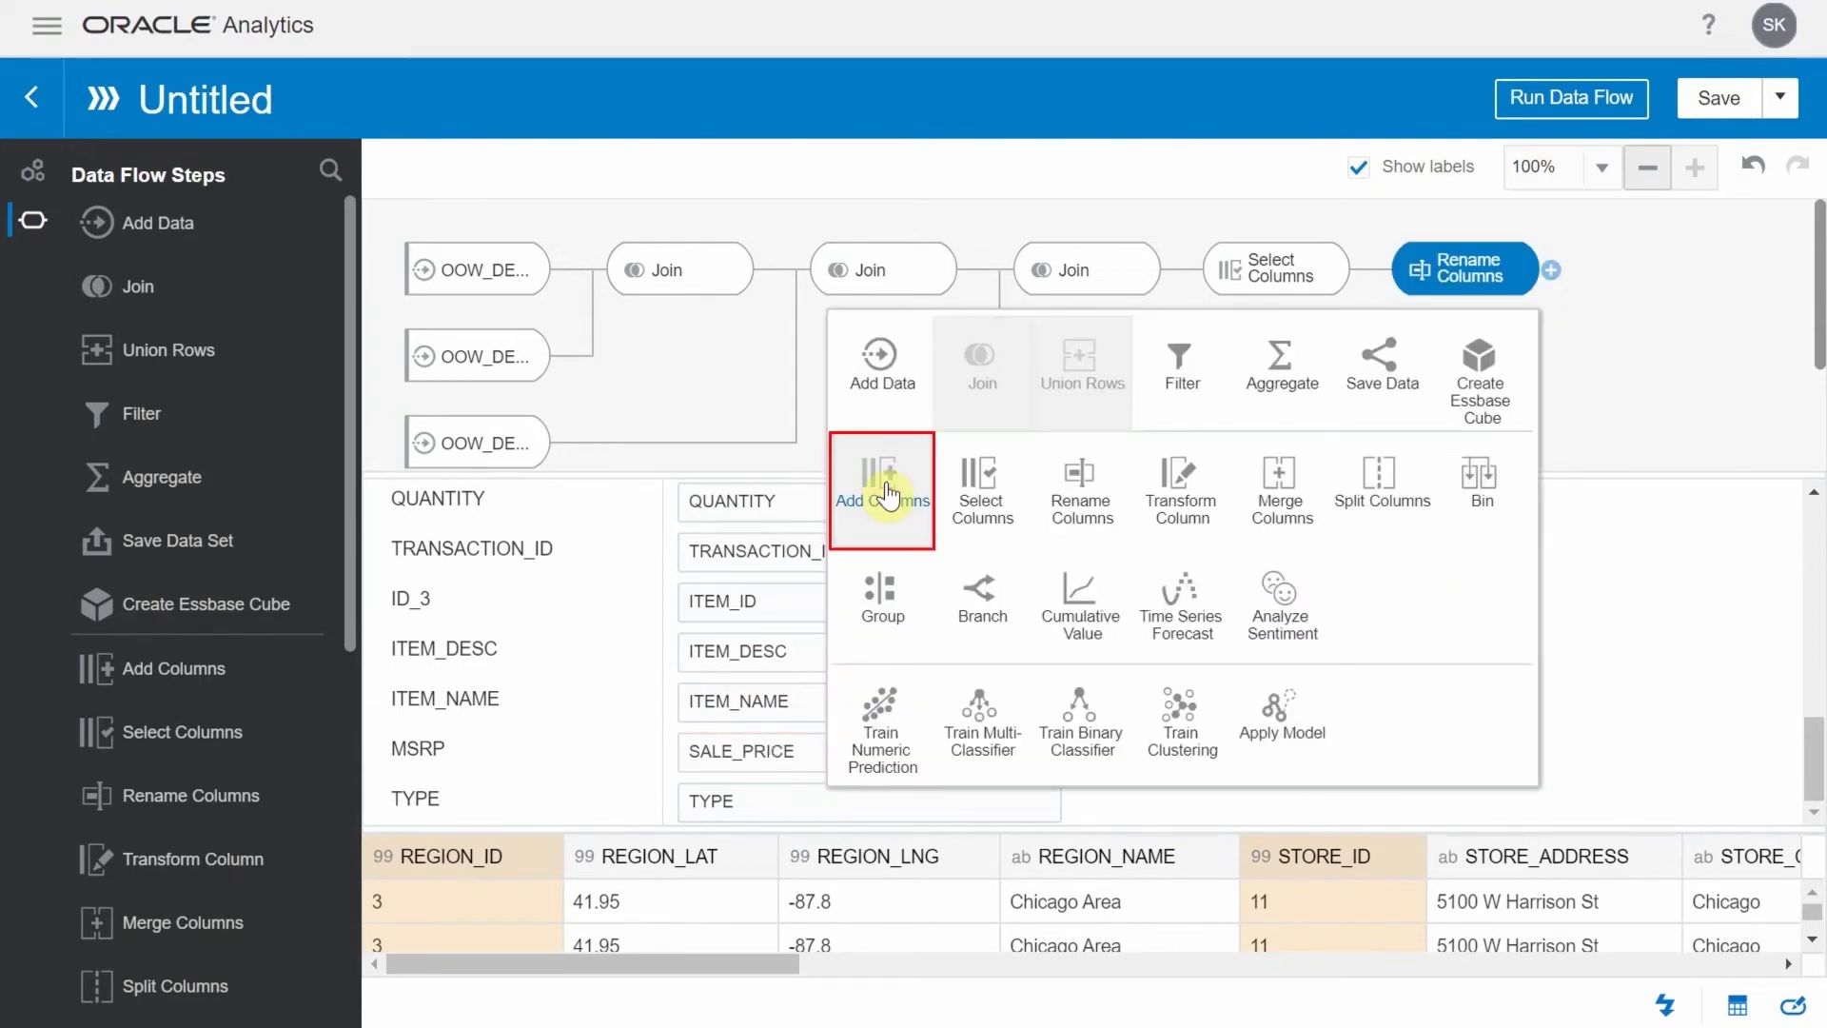
Add a calculated column SALES defined as QUANTITY*SALE_PRICE, validated and applied
click(885, 493)
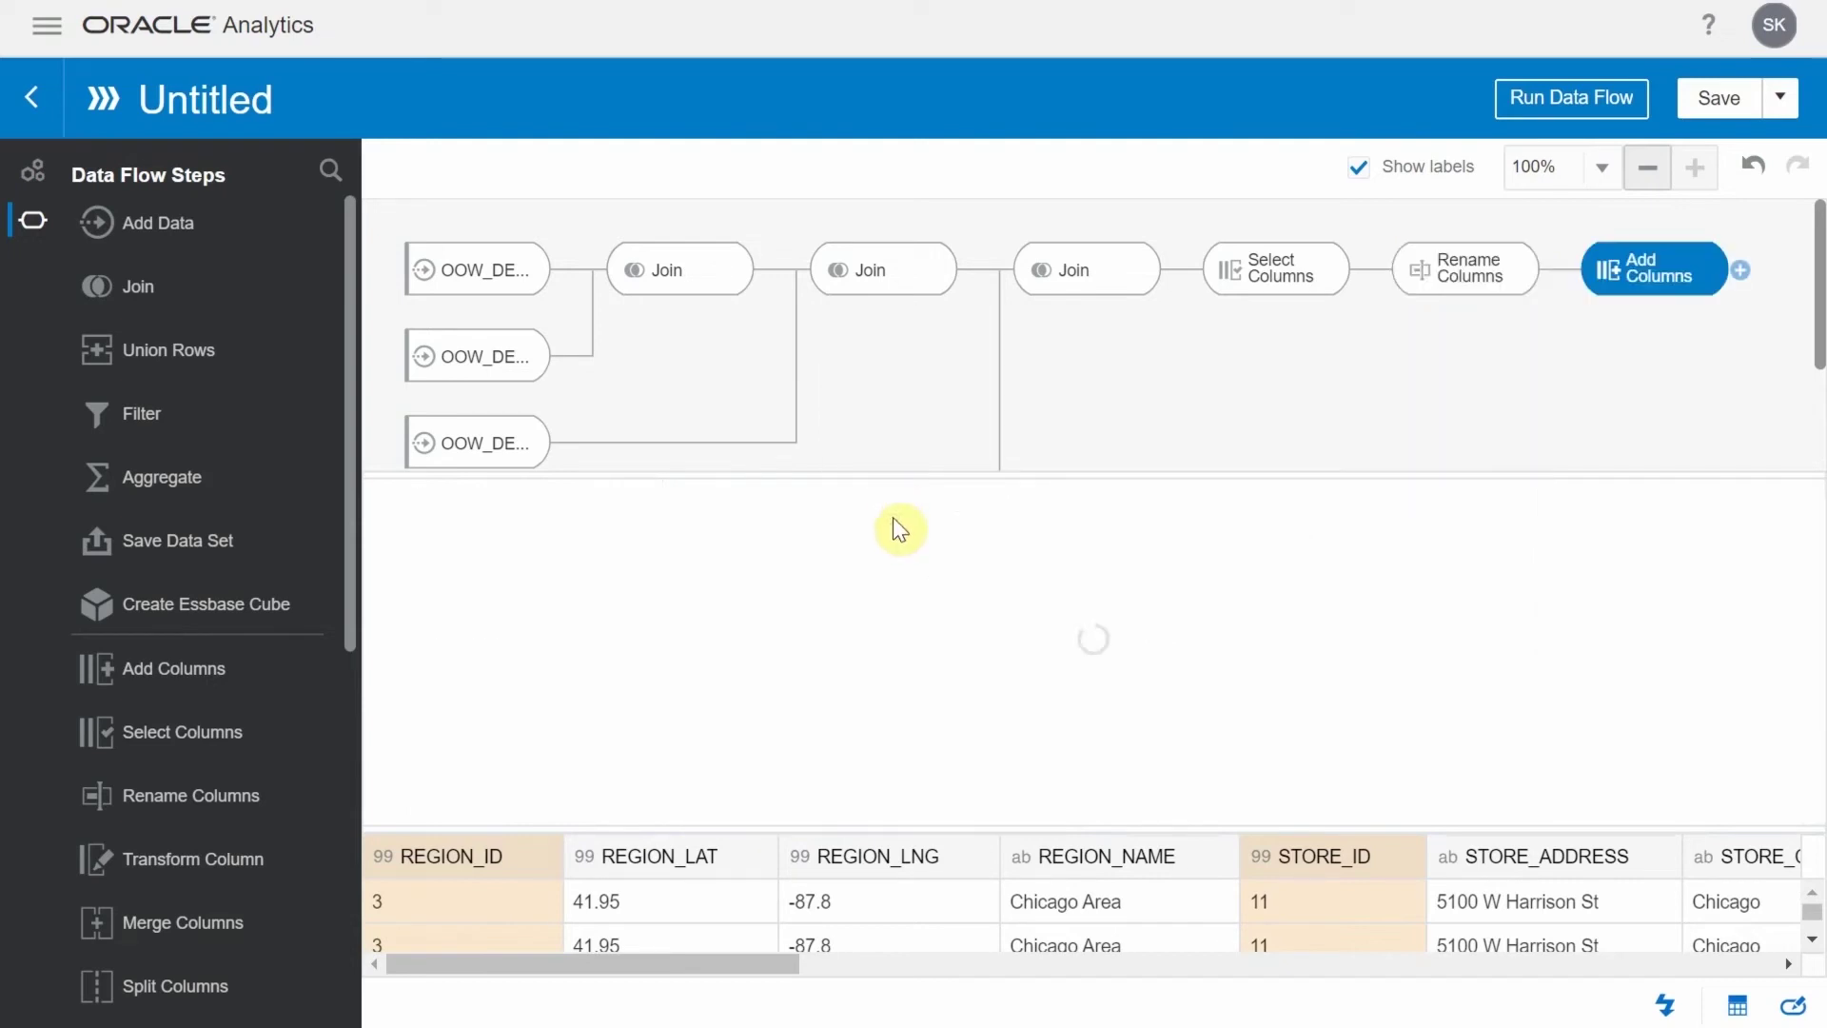
key(BackSpace)
key(BackSpace)
key(BackSpace)
key(BackSpace)
key(BackSpace)
key(BackSpace)
key(BackSpace)
key(BackSpace)
key(BackSpace)
text(SA)
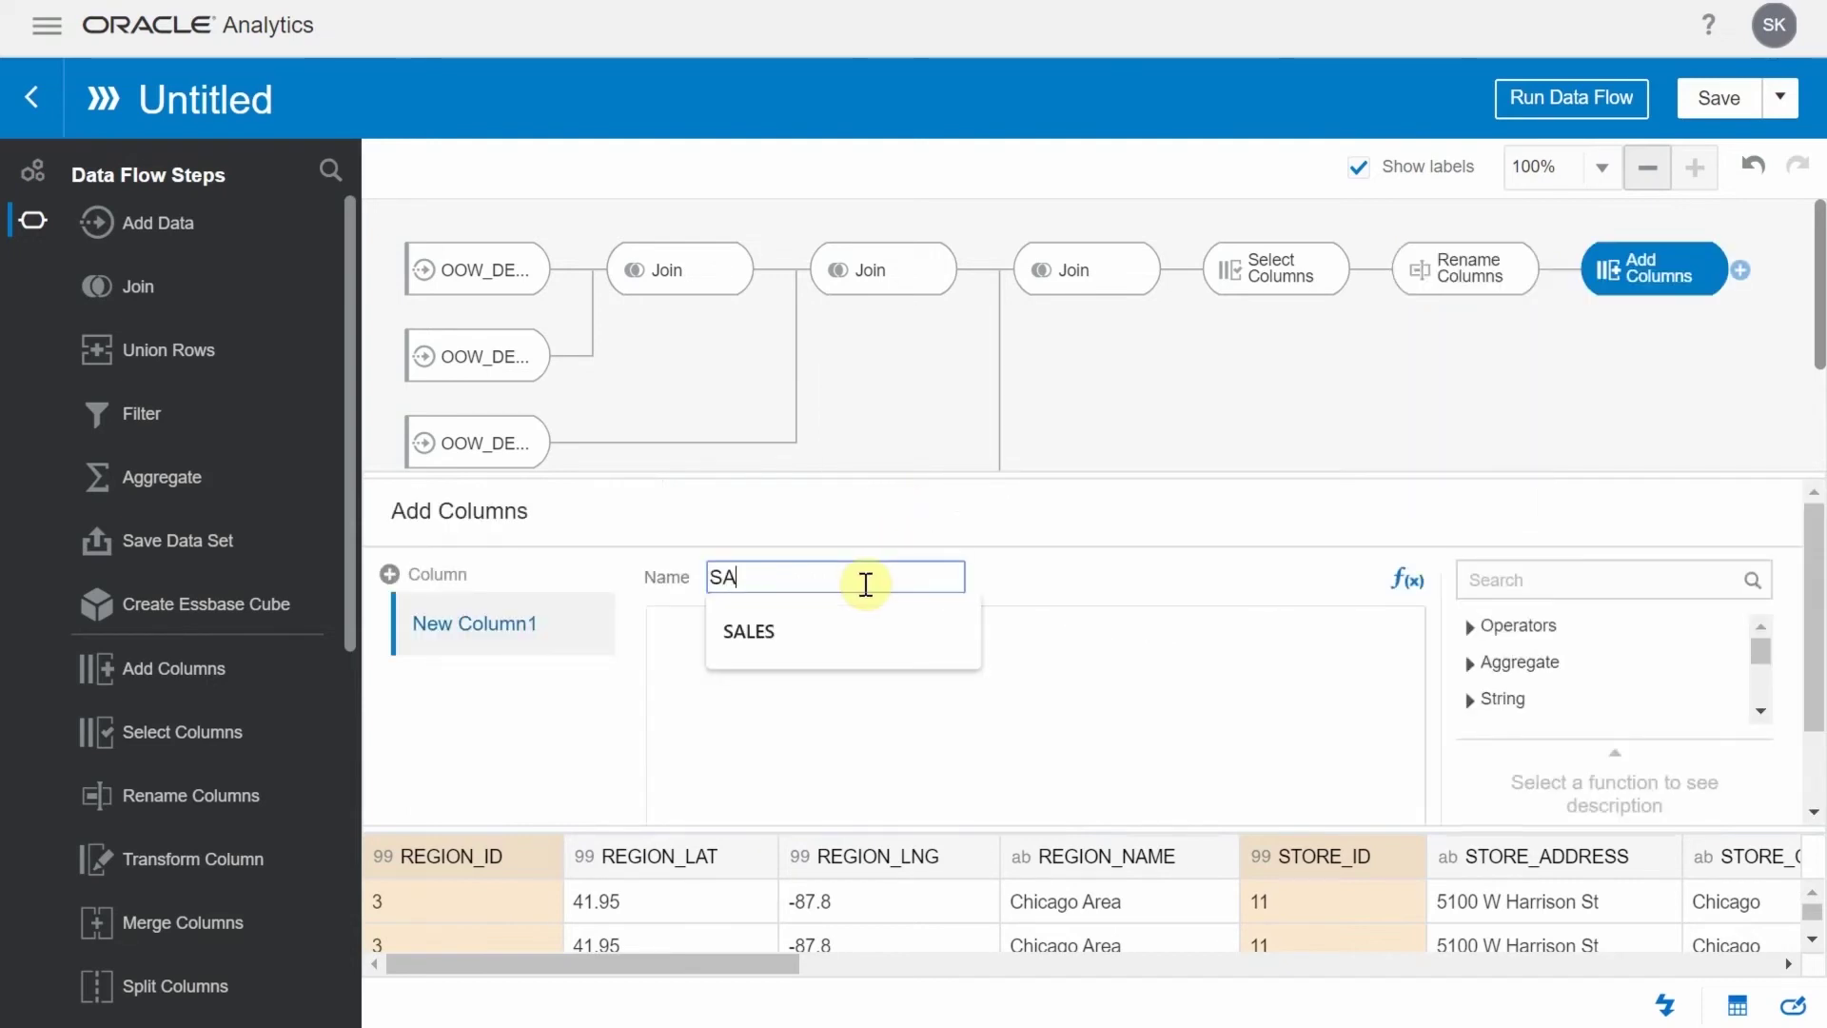
text(LES)
key(Tab)
text(QUAN)
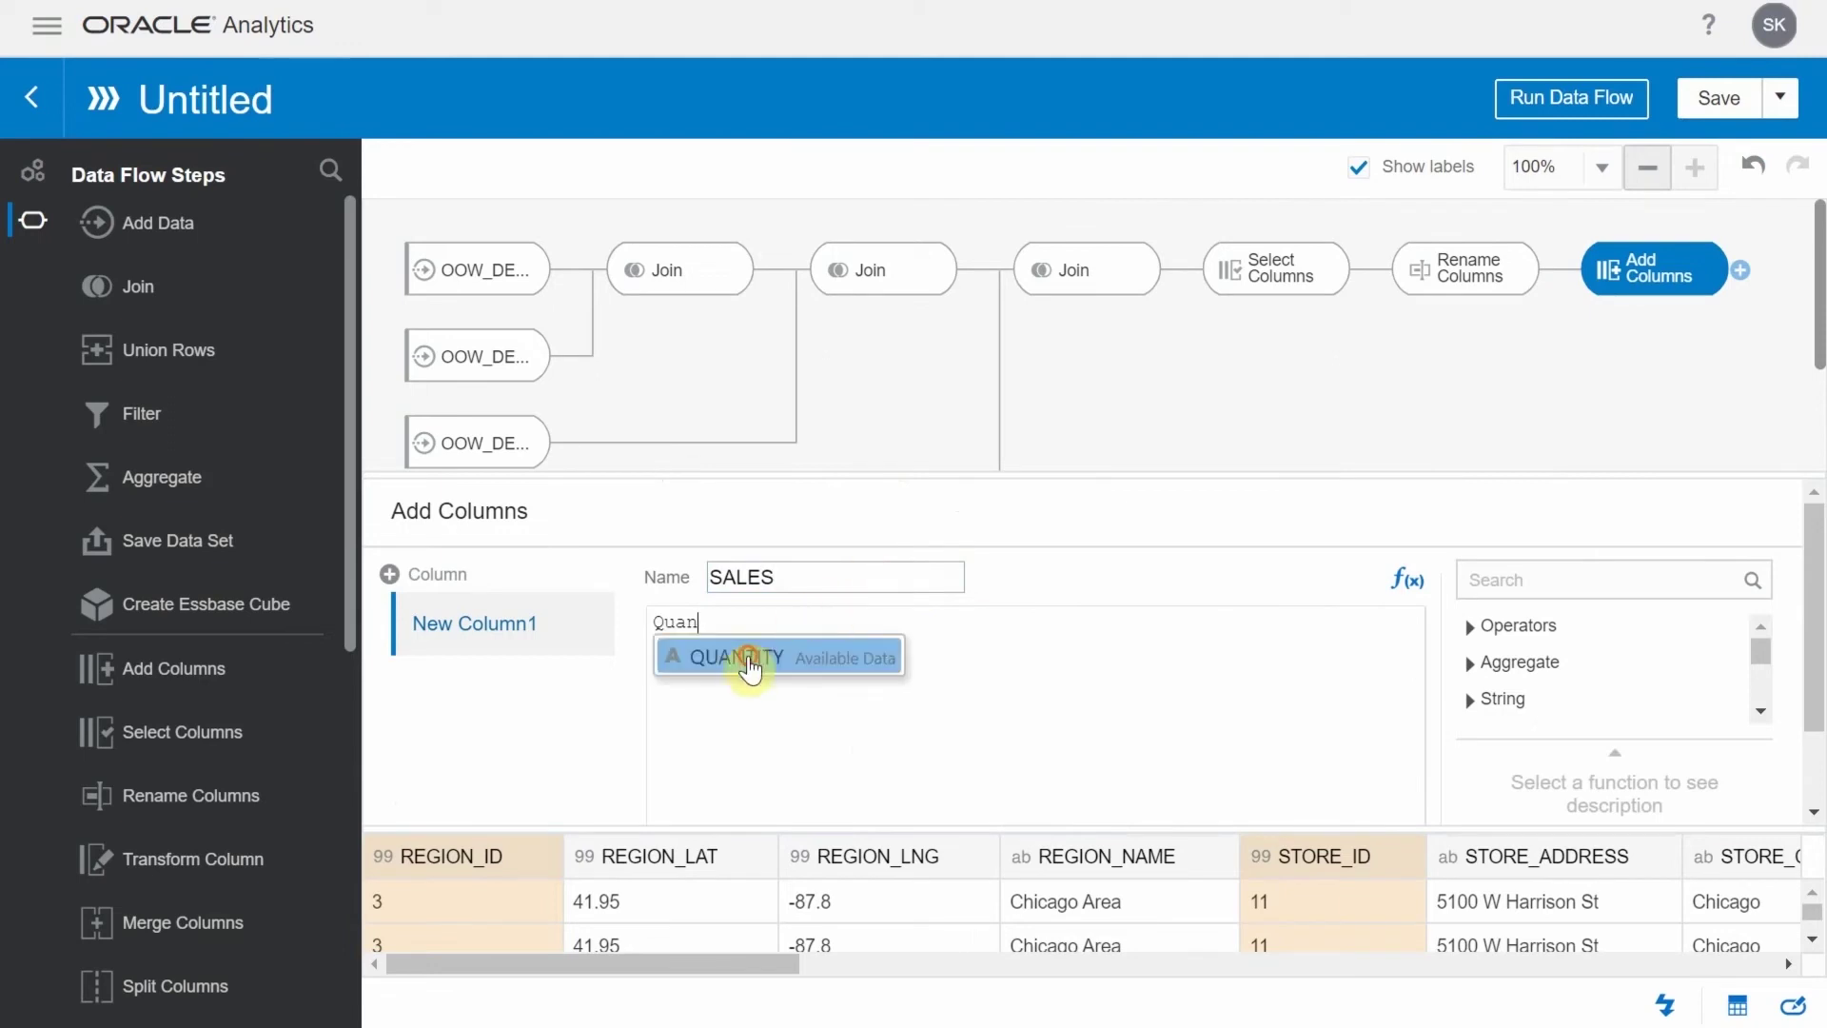
click(748, 664)
text(*SALE)
click(823, 656)
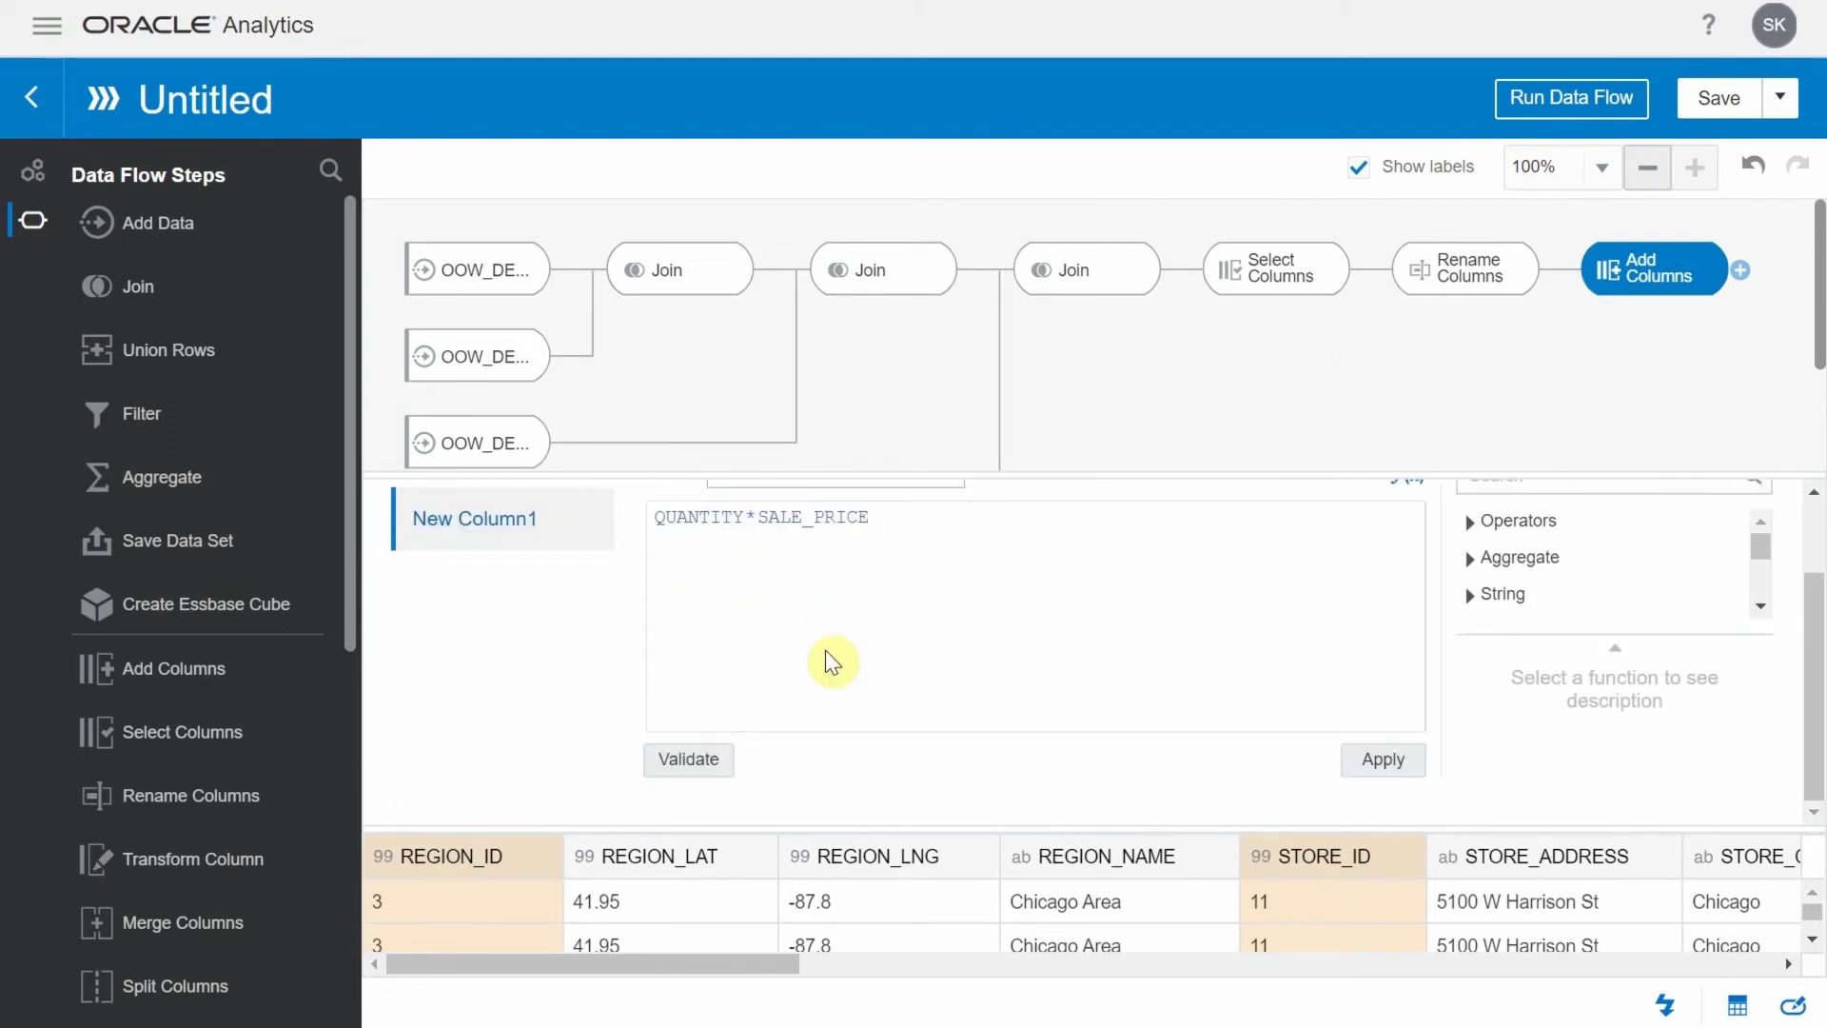
click(692, 761)
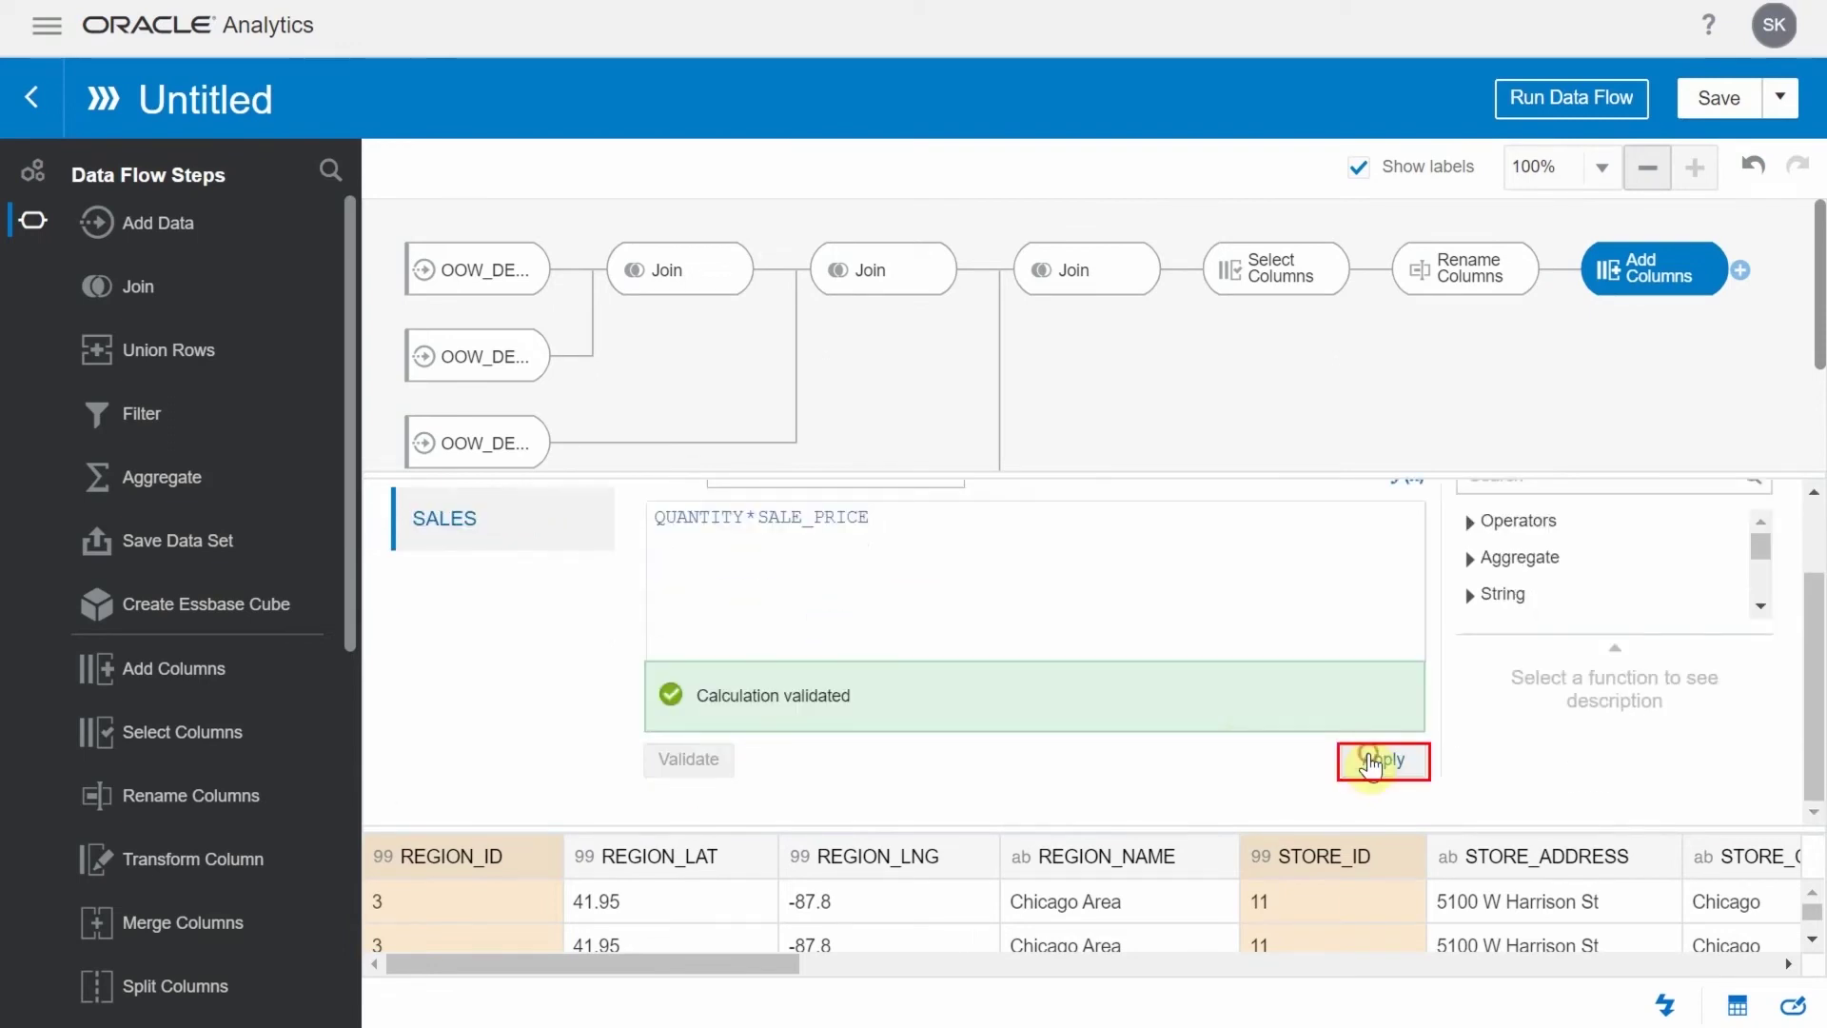
click(1371, 761)
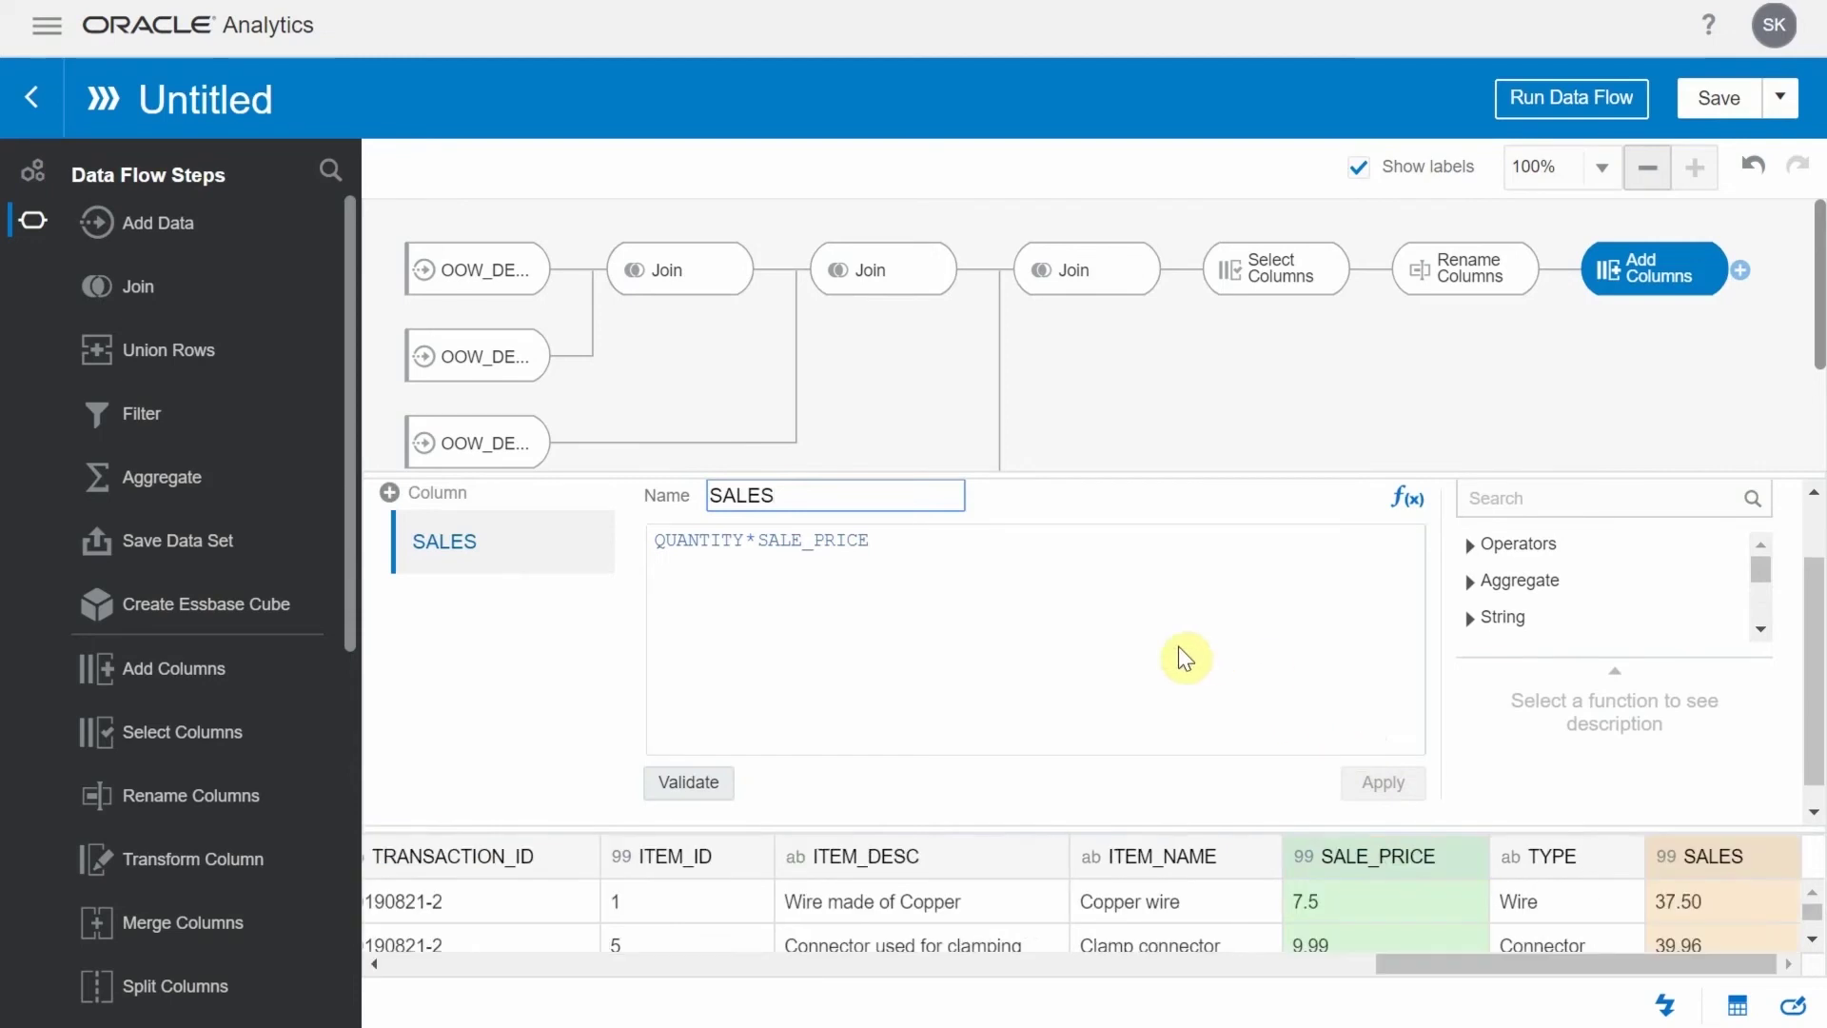
Add a calculated column DISCOUNT as (ITEM_PRICE-SALE_PRICE)/ITEM_PRICE, validated and applied
click(390, 492)
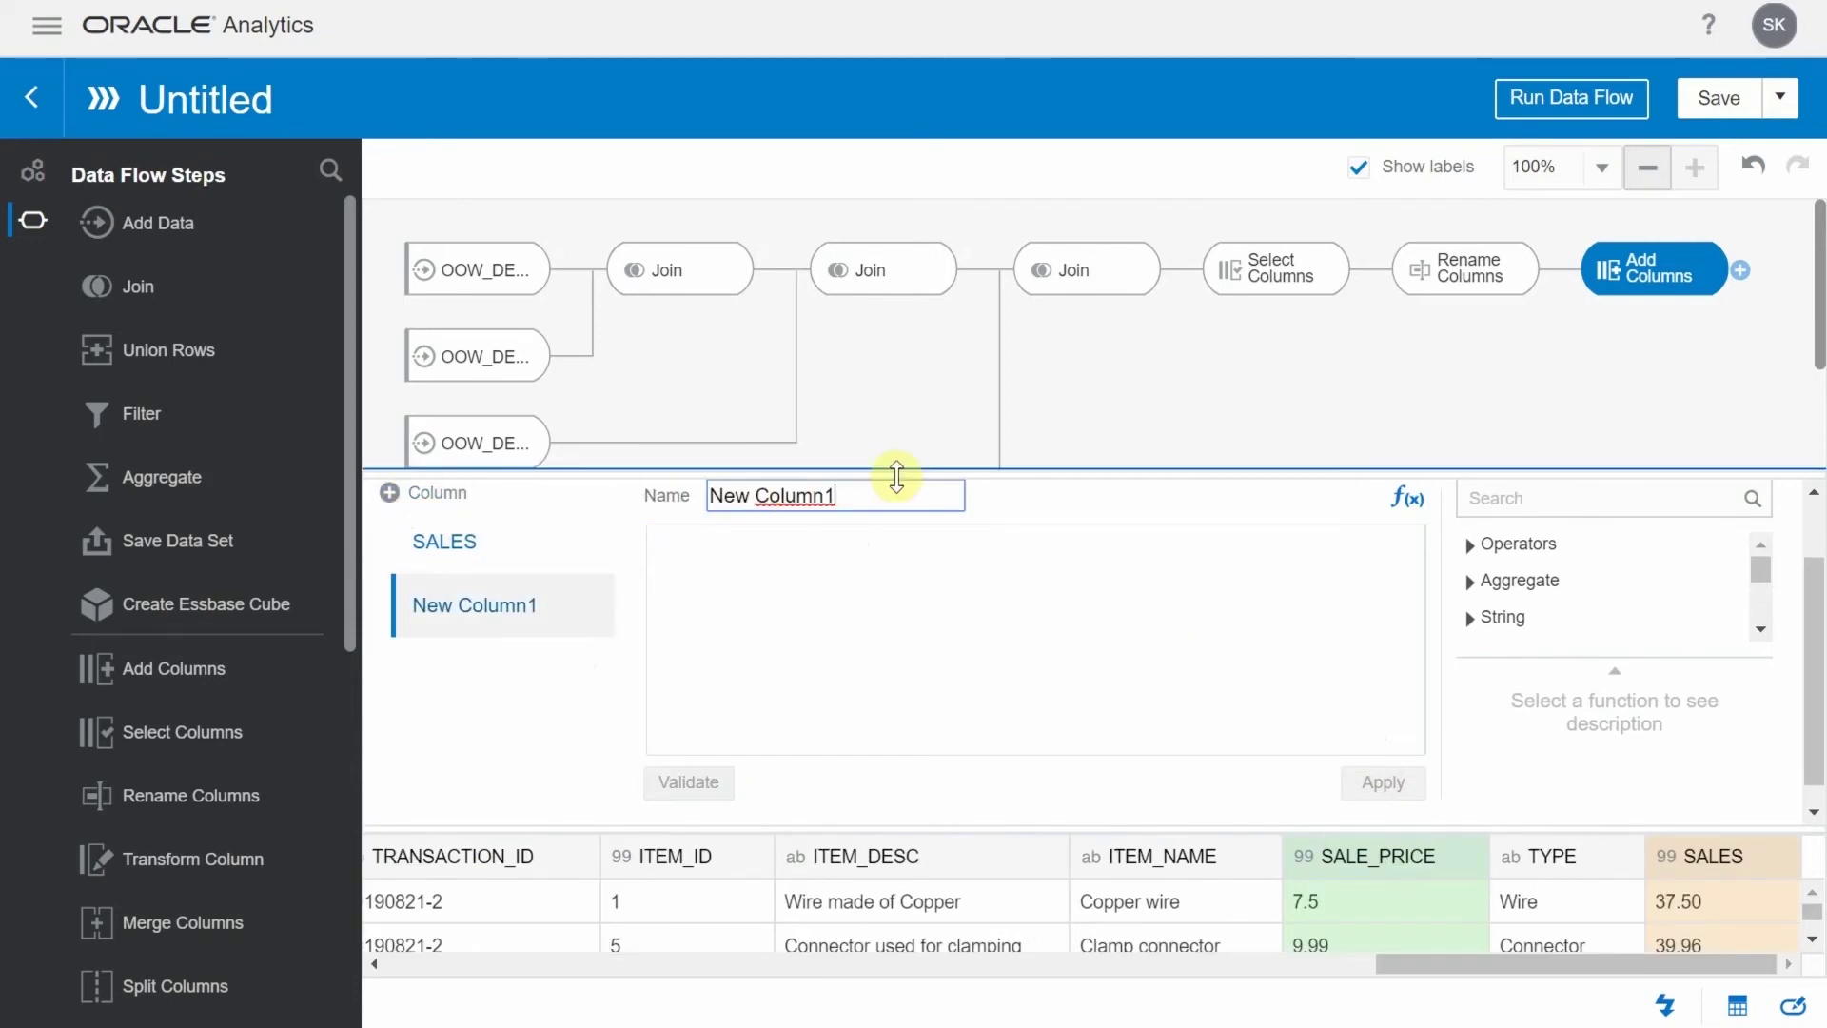
key(ctrl+a)
text(D)
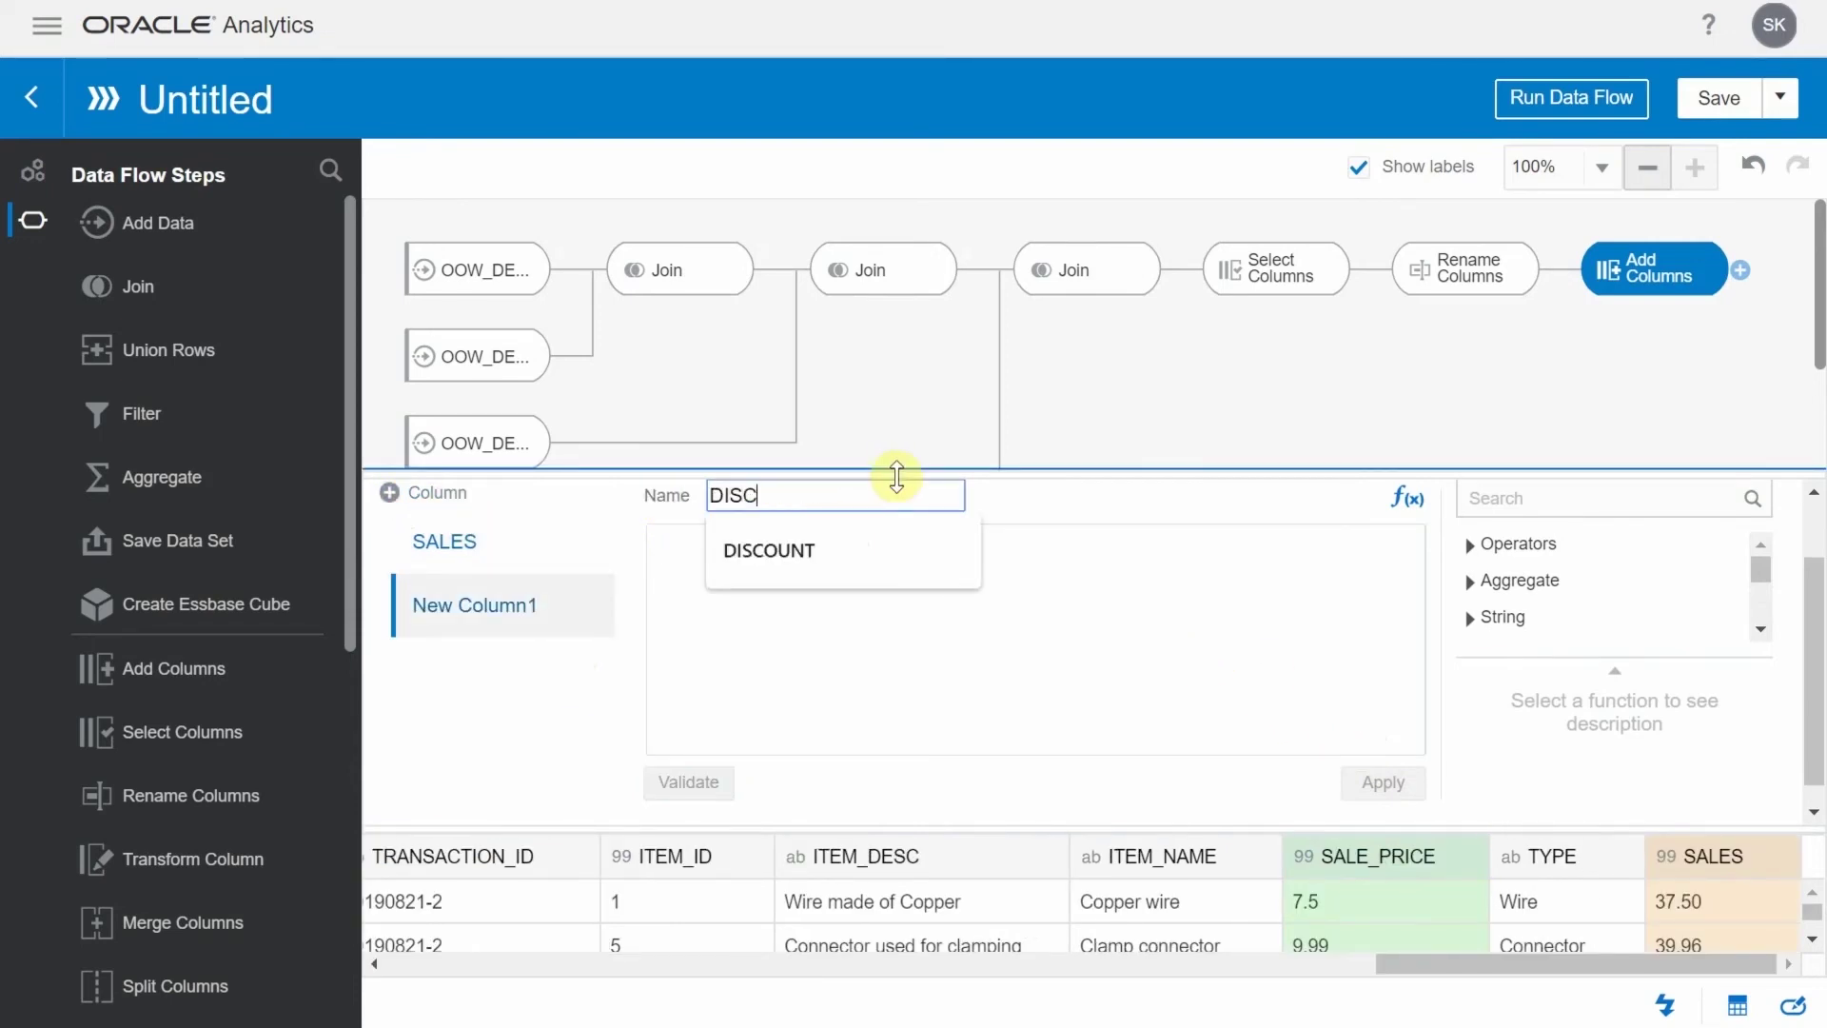
text(ISCOUNT)
key(Tab)
text((ITEM)
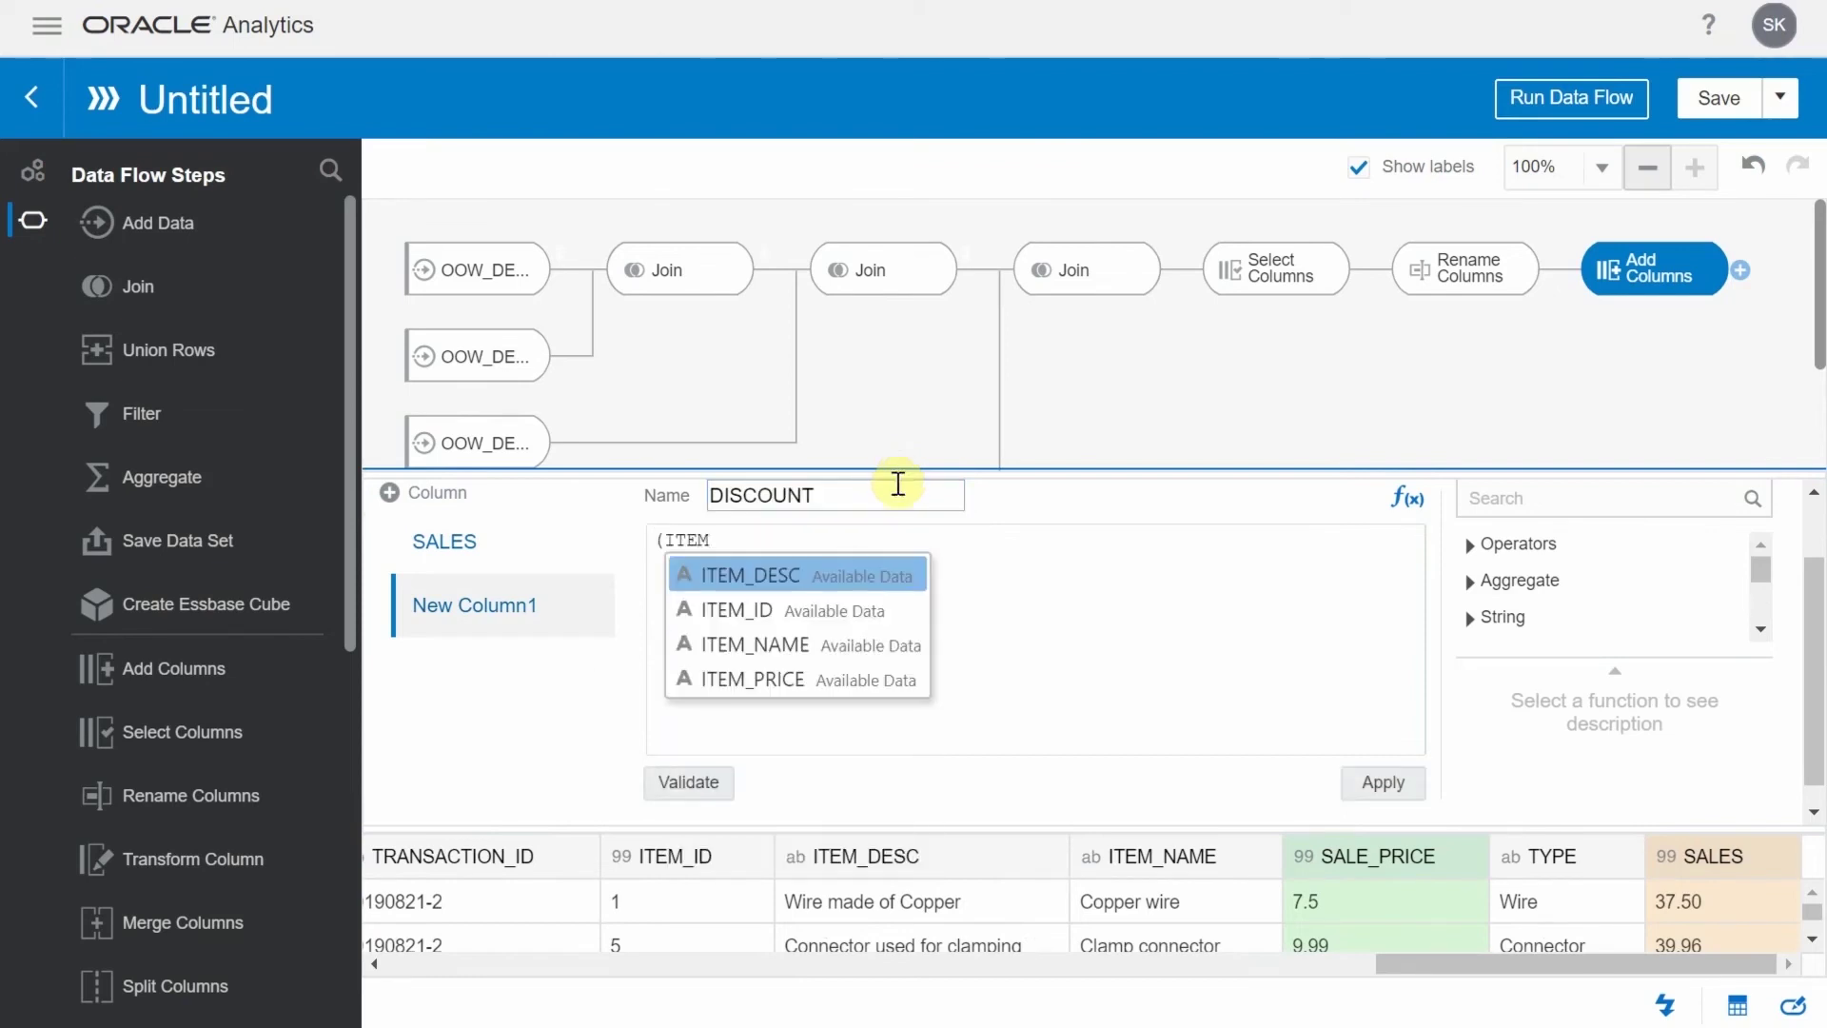
click(750, 671)
text(-SALE)
key(Return)
text())
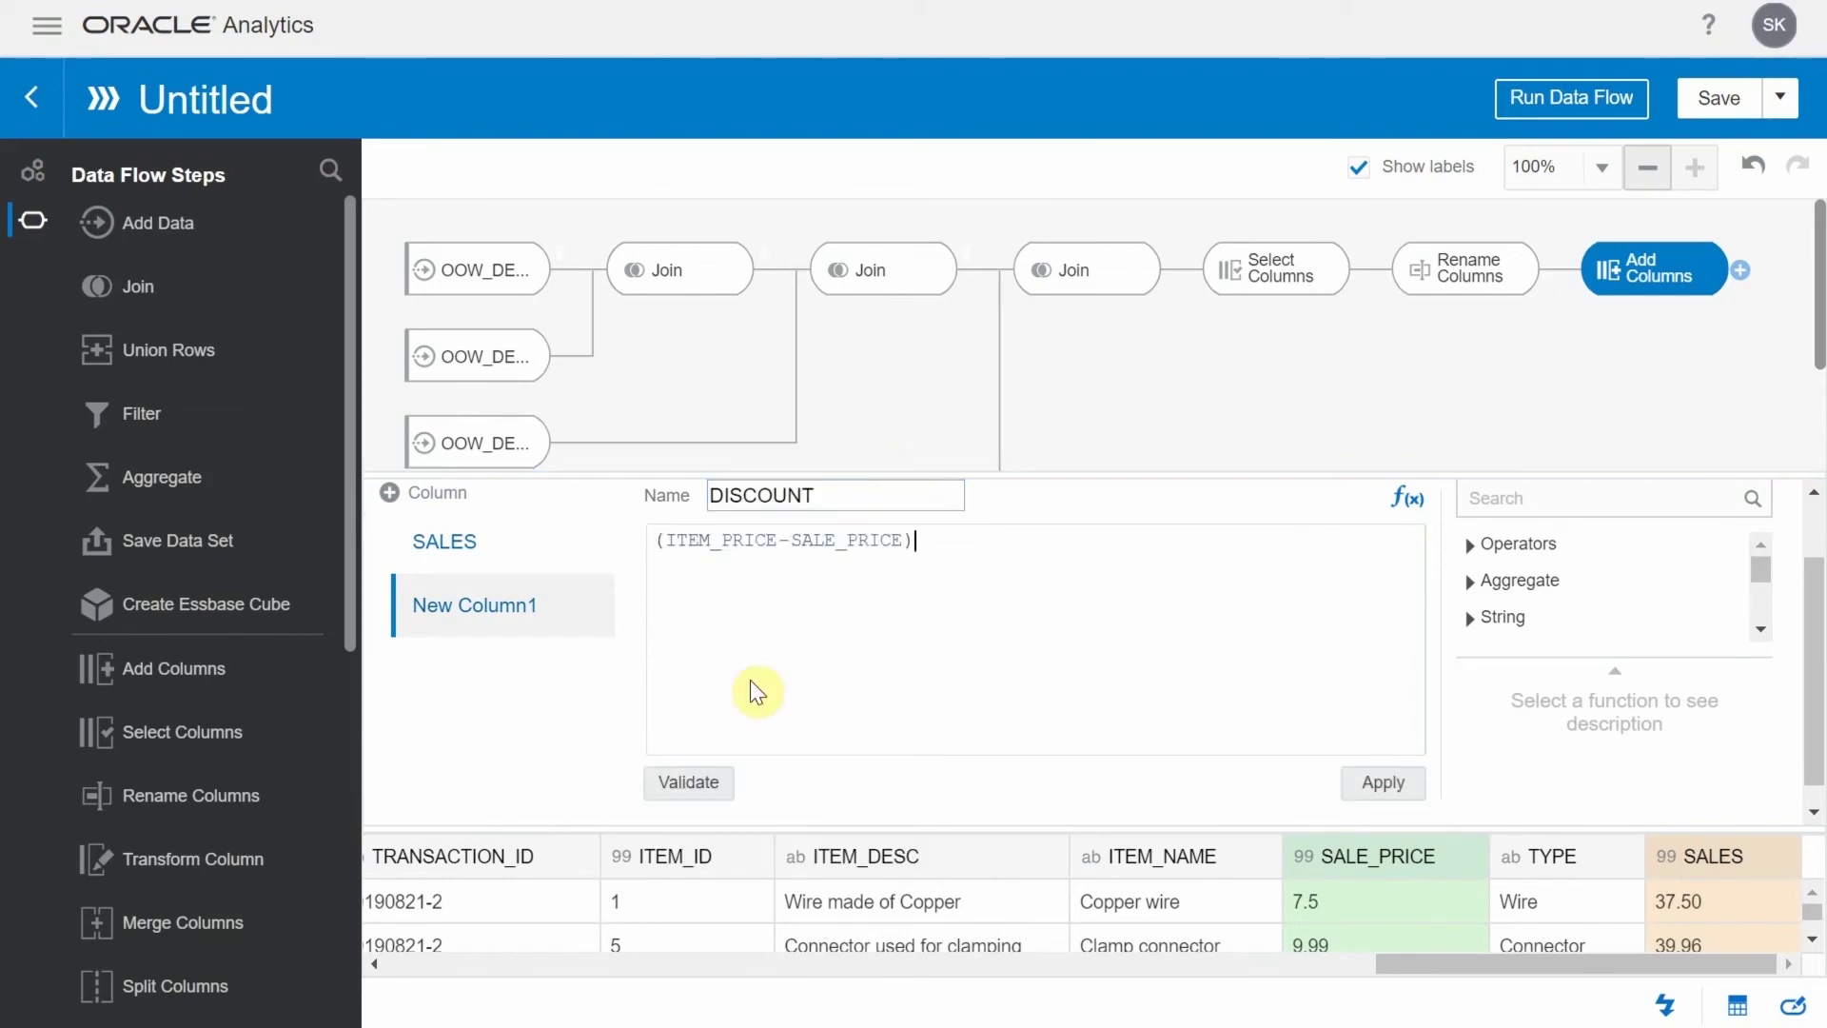
text(/ITEM)
click(1012, 676)
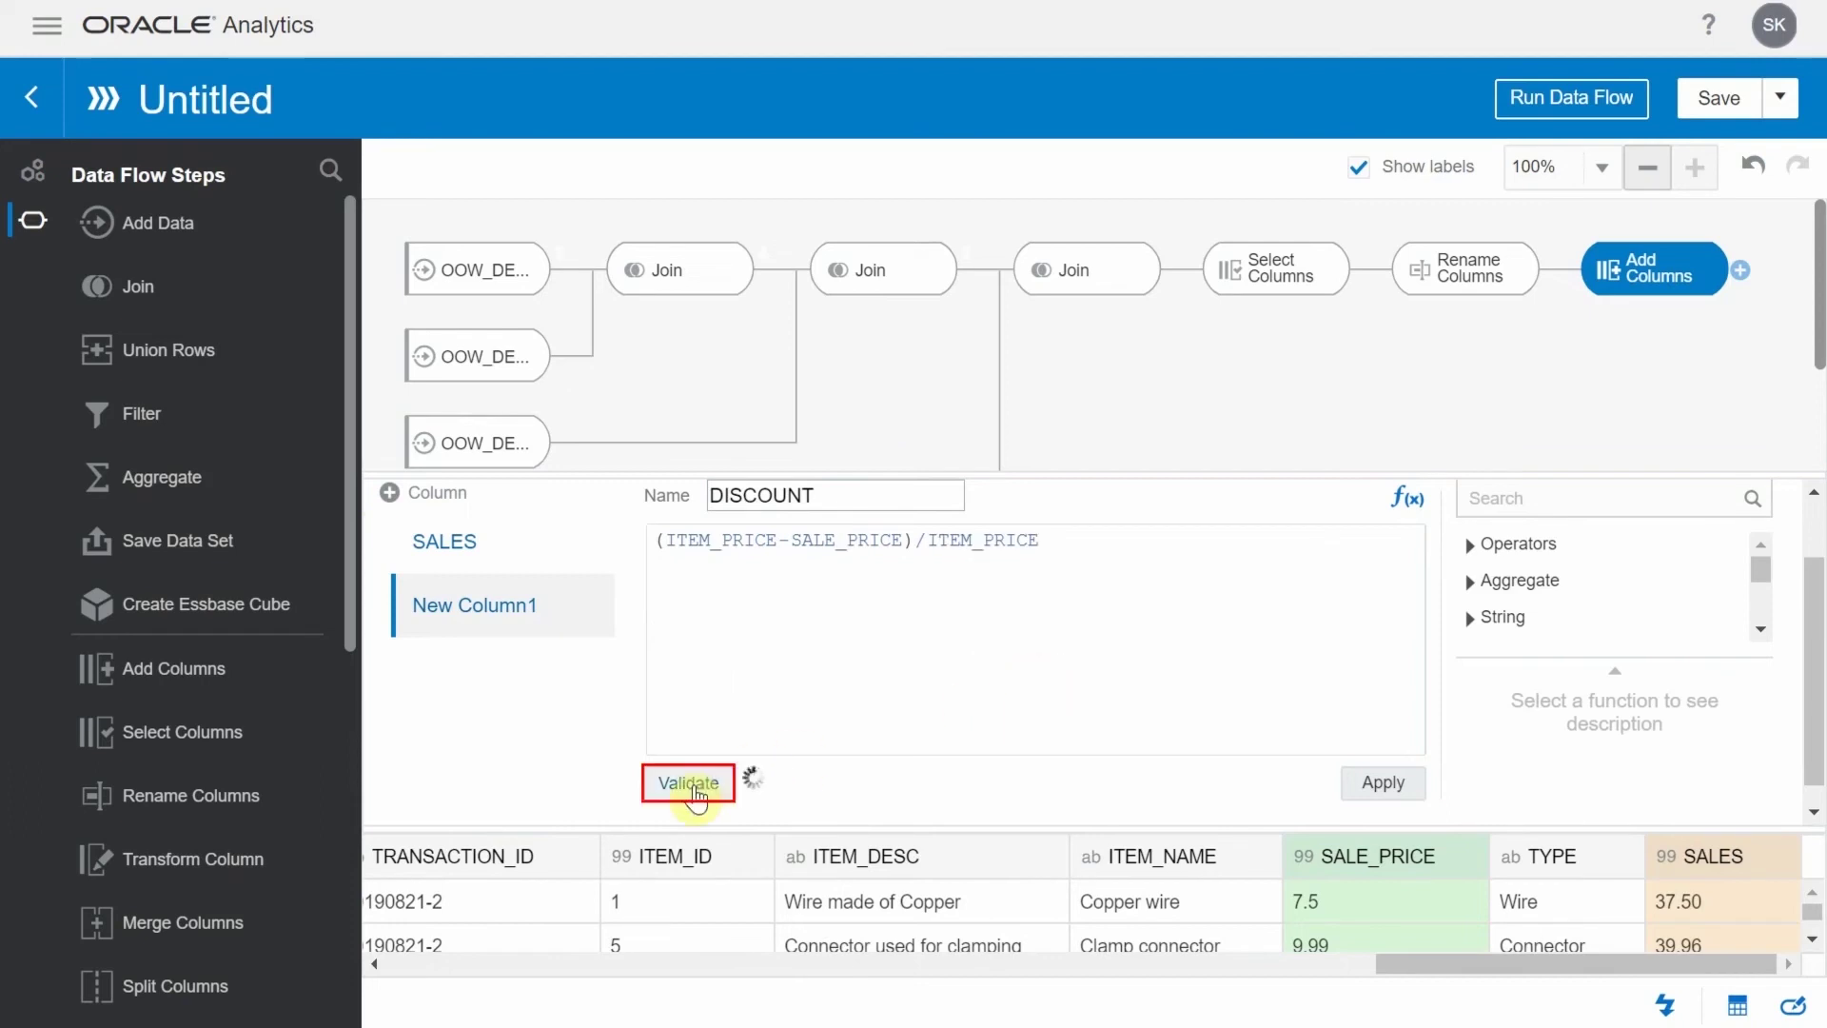
click(691, 781)
click(419, 493)
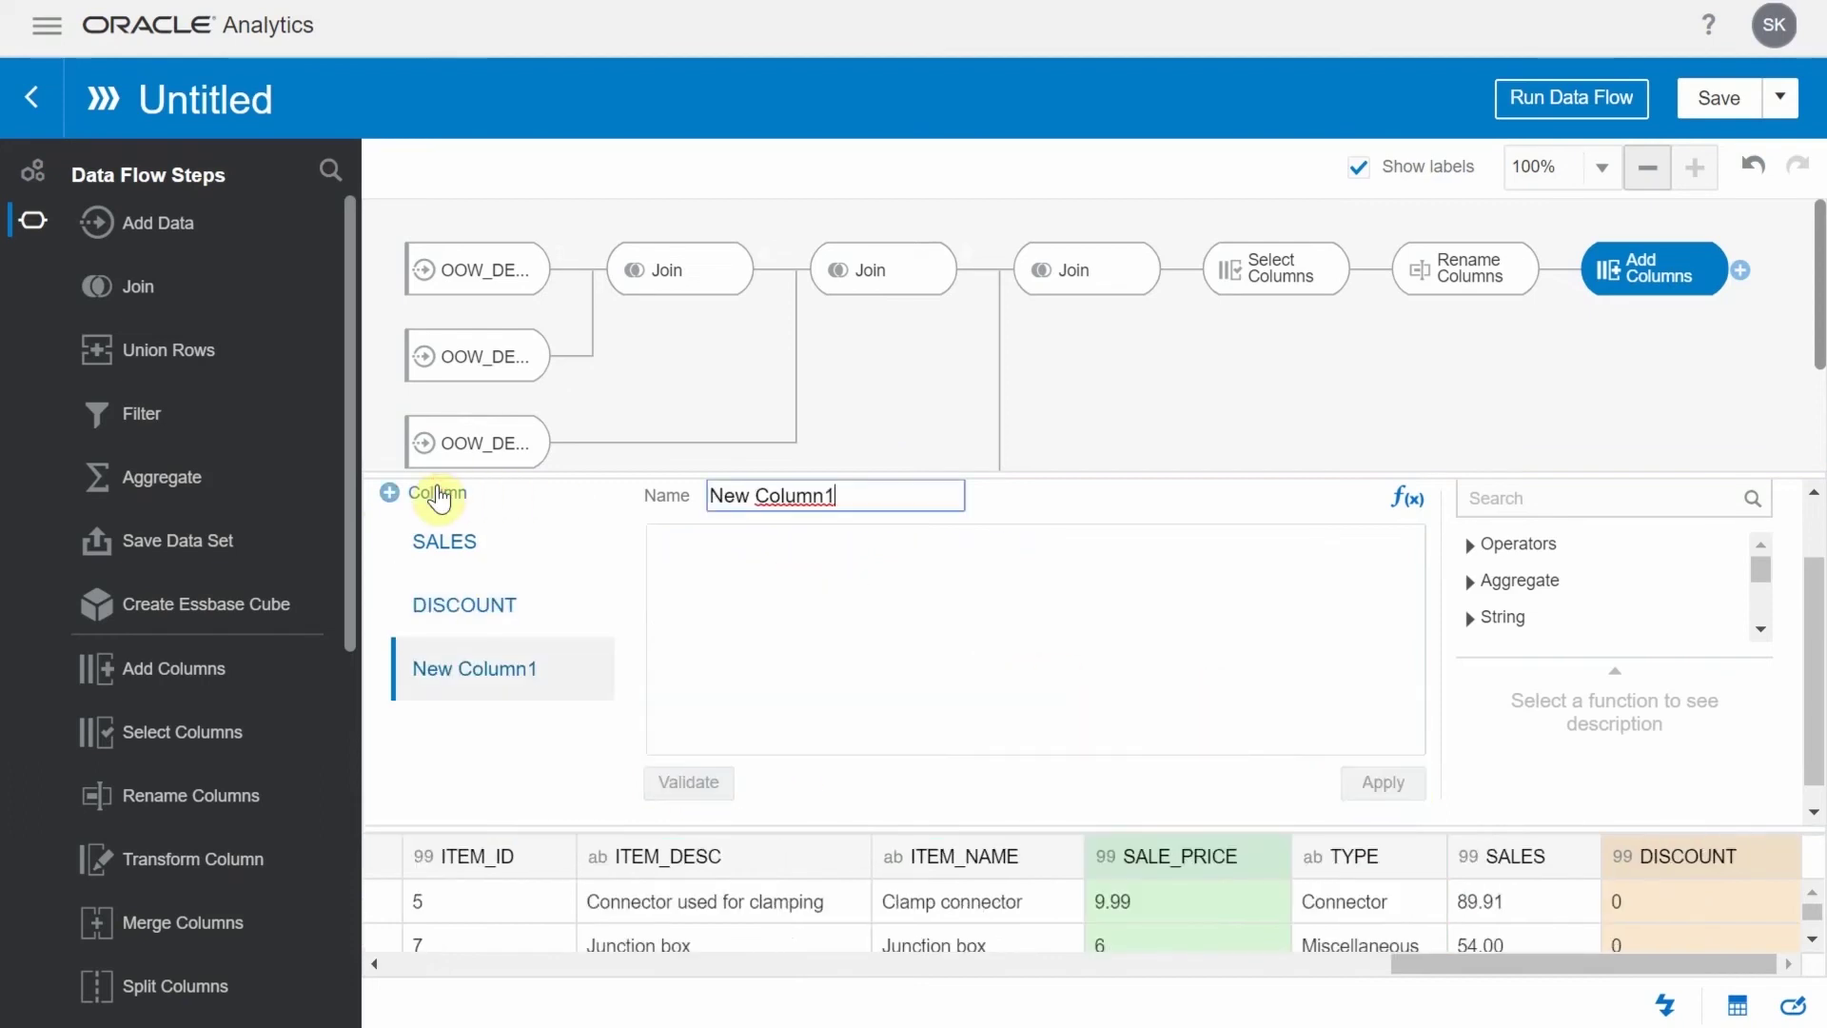
Add a calculated column TRANSACTIONS with the constant value 1, validated and applied
click(917, 504)
key(BackSpace)
key(ctrl+a)
text(TRANSACTIONS)
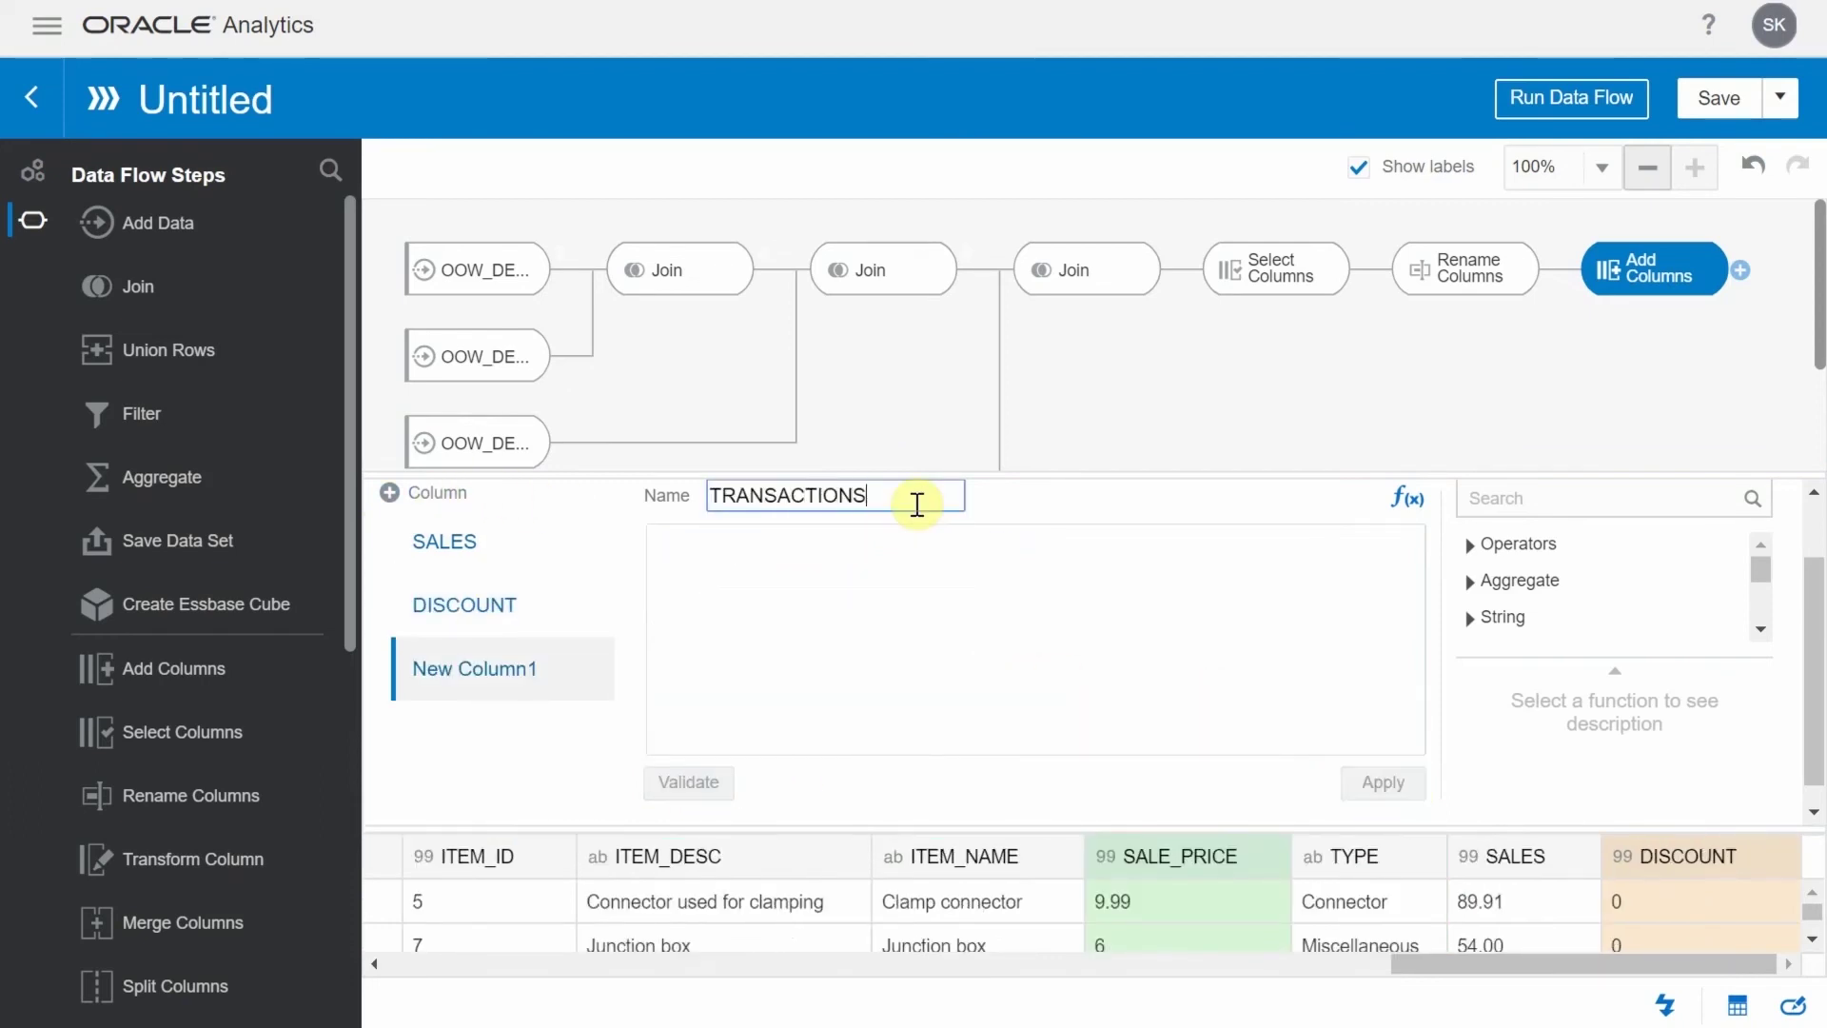
click(694, 785)
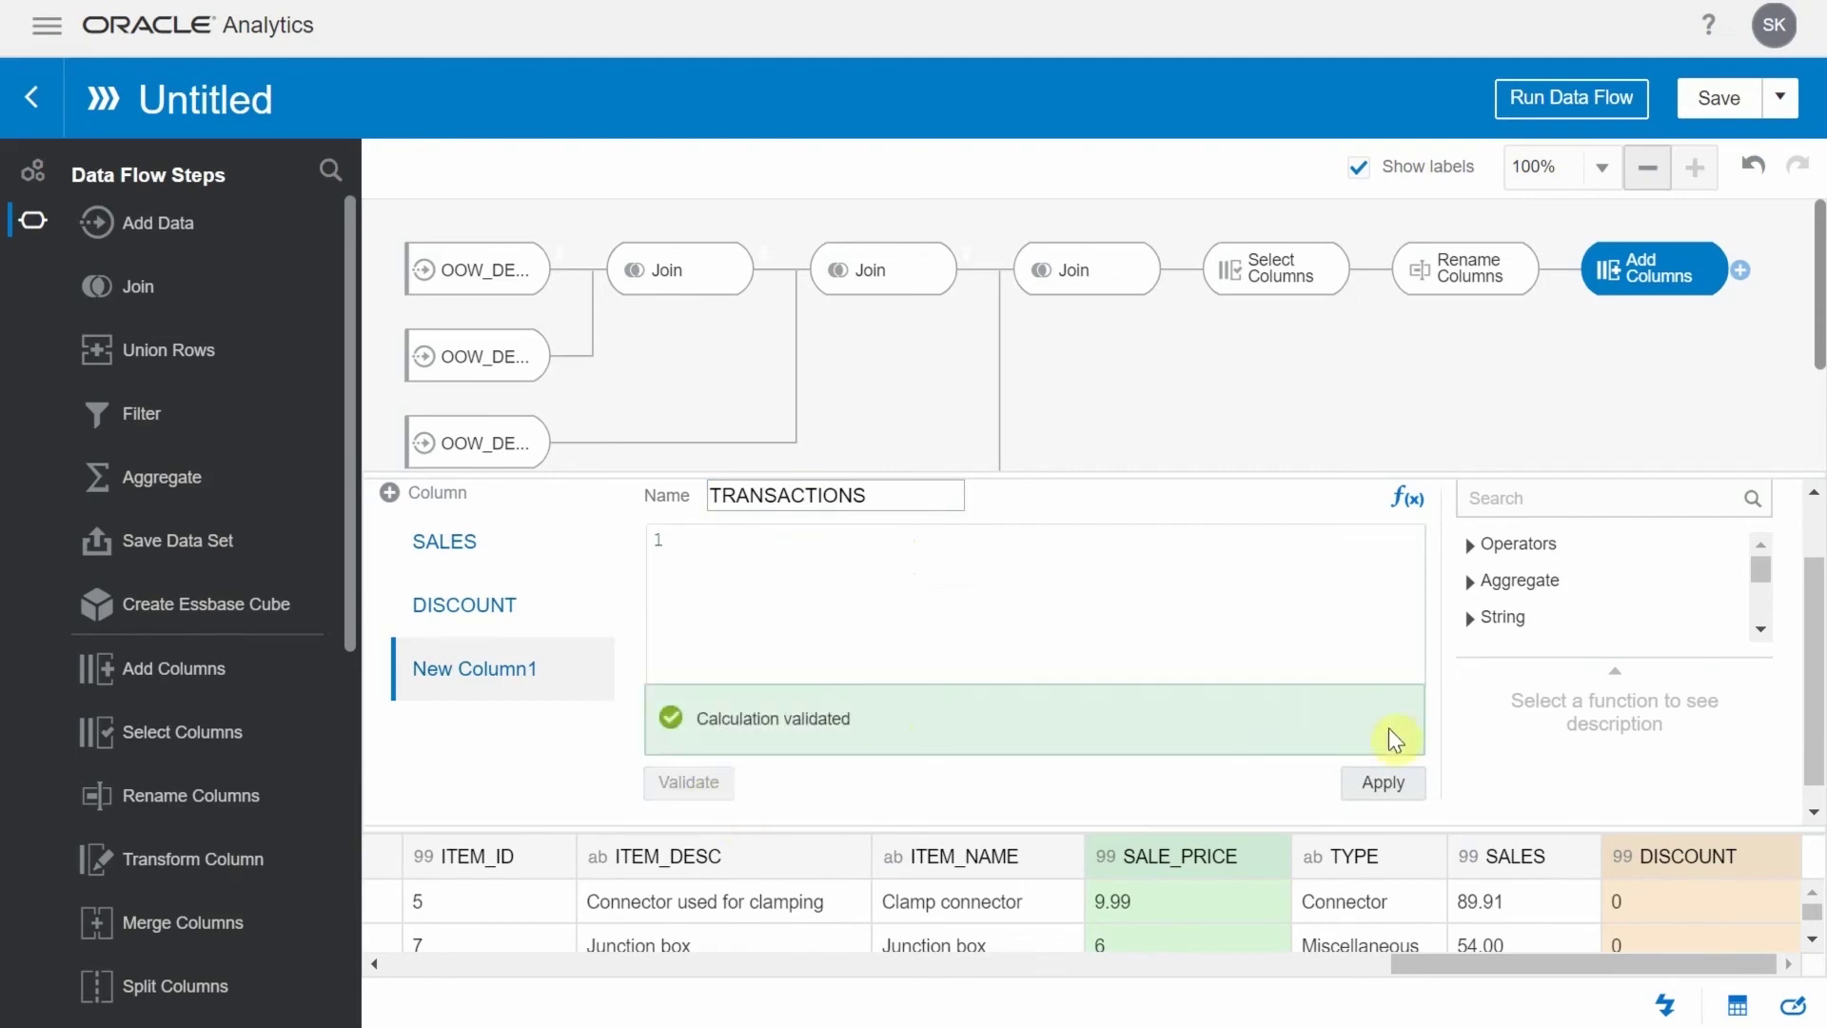
click(1382, 781)
click(1744, 276)
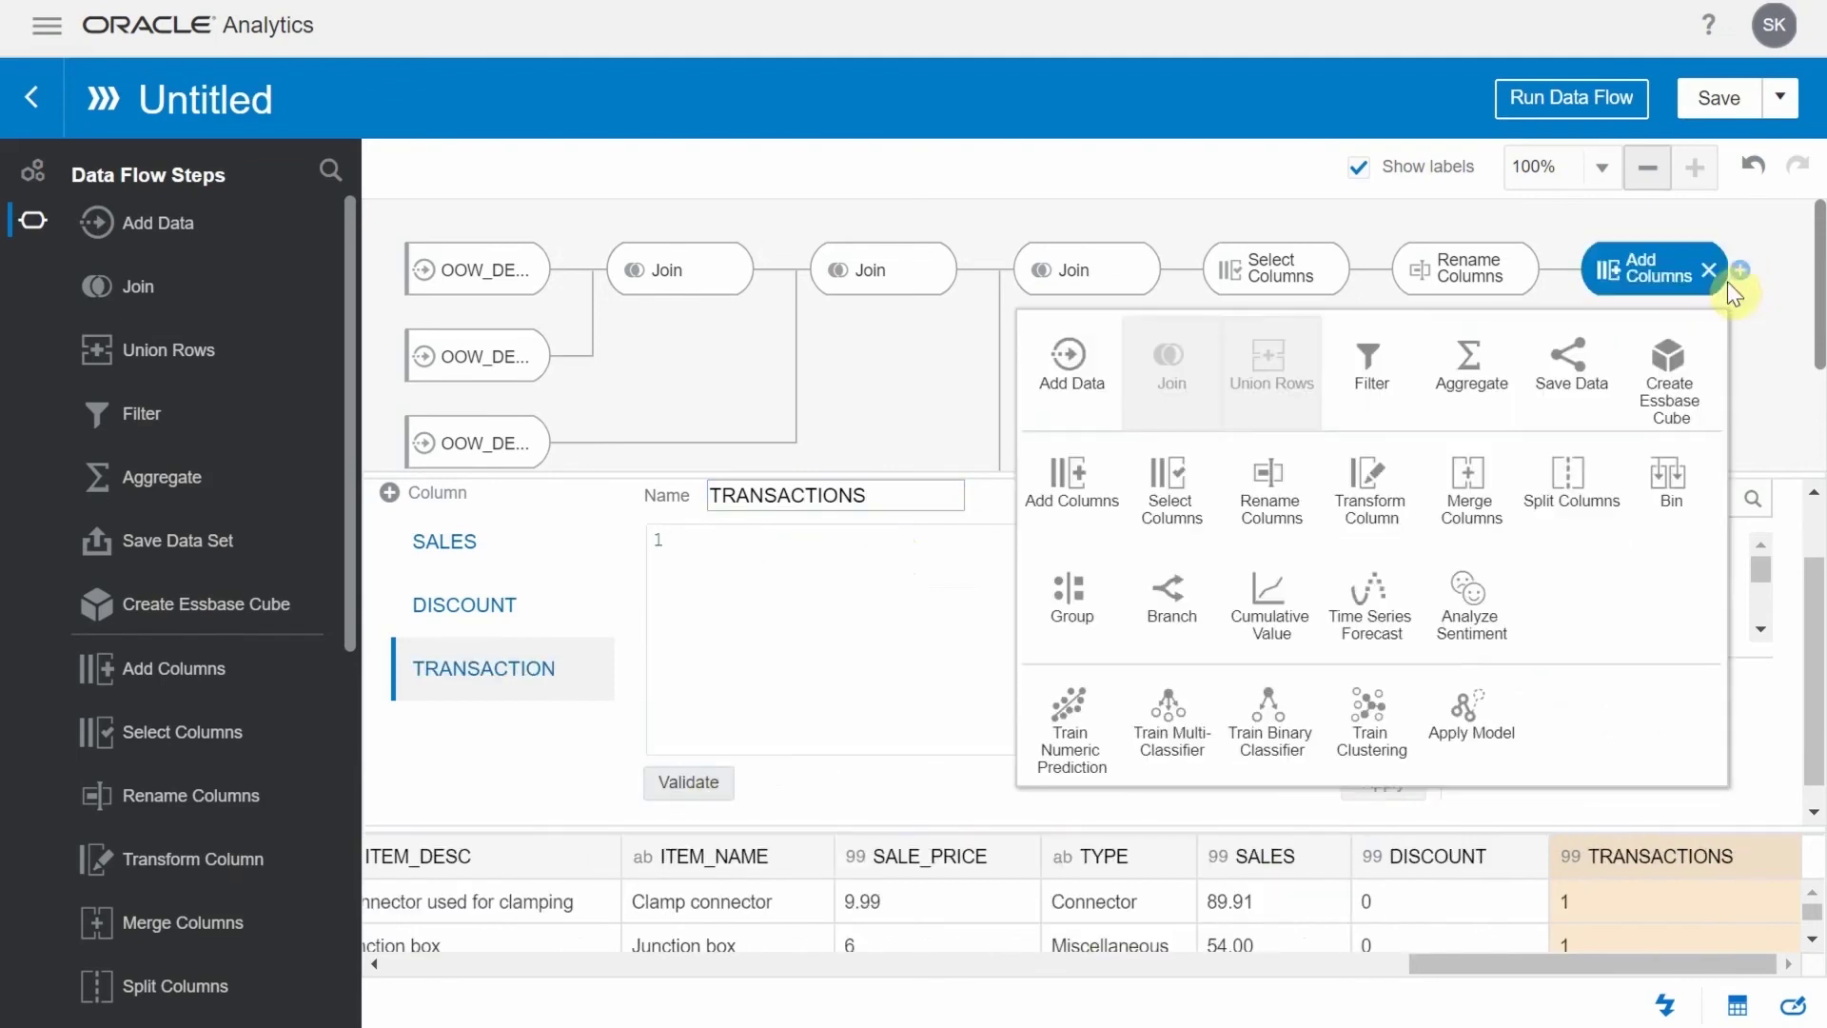
Branch the flow into two outputs and name the first Save Data output Master_table
click(1194, 600)
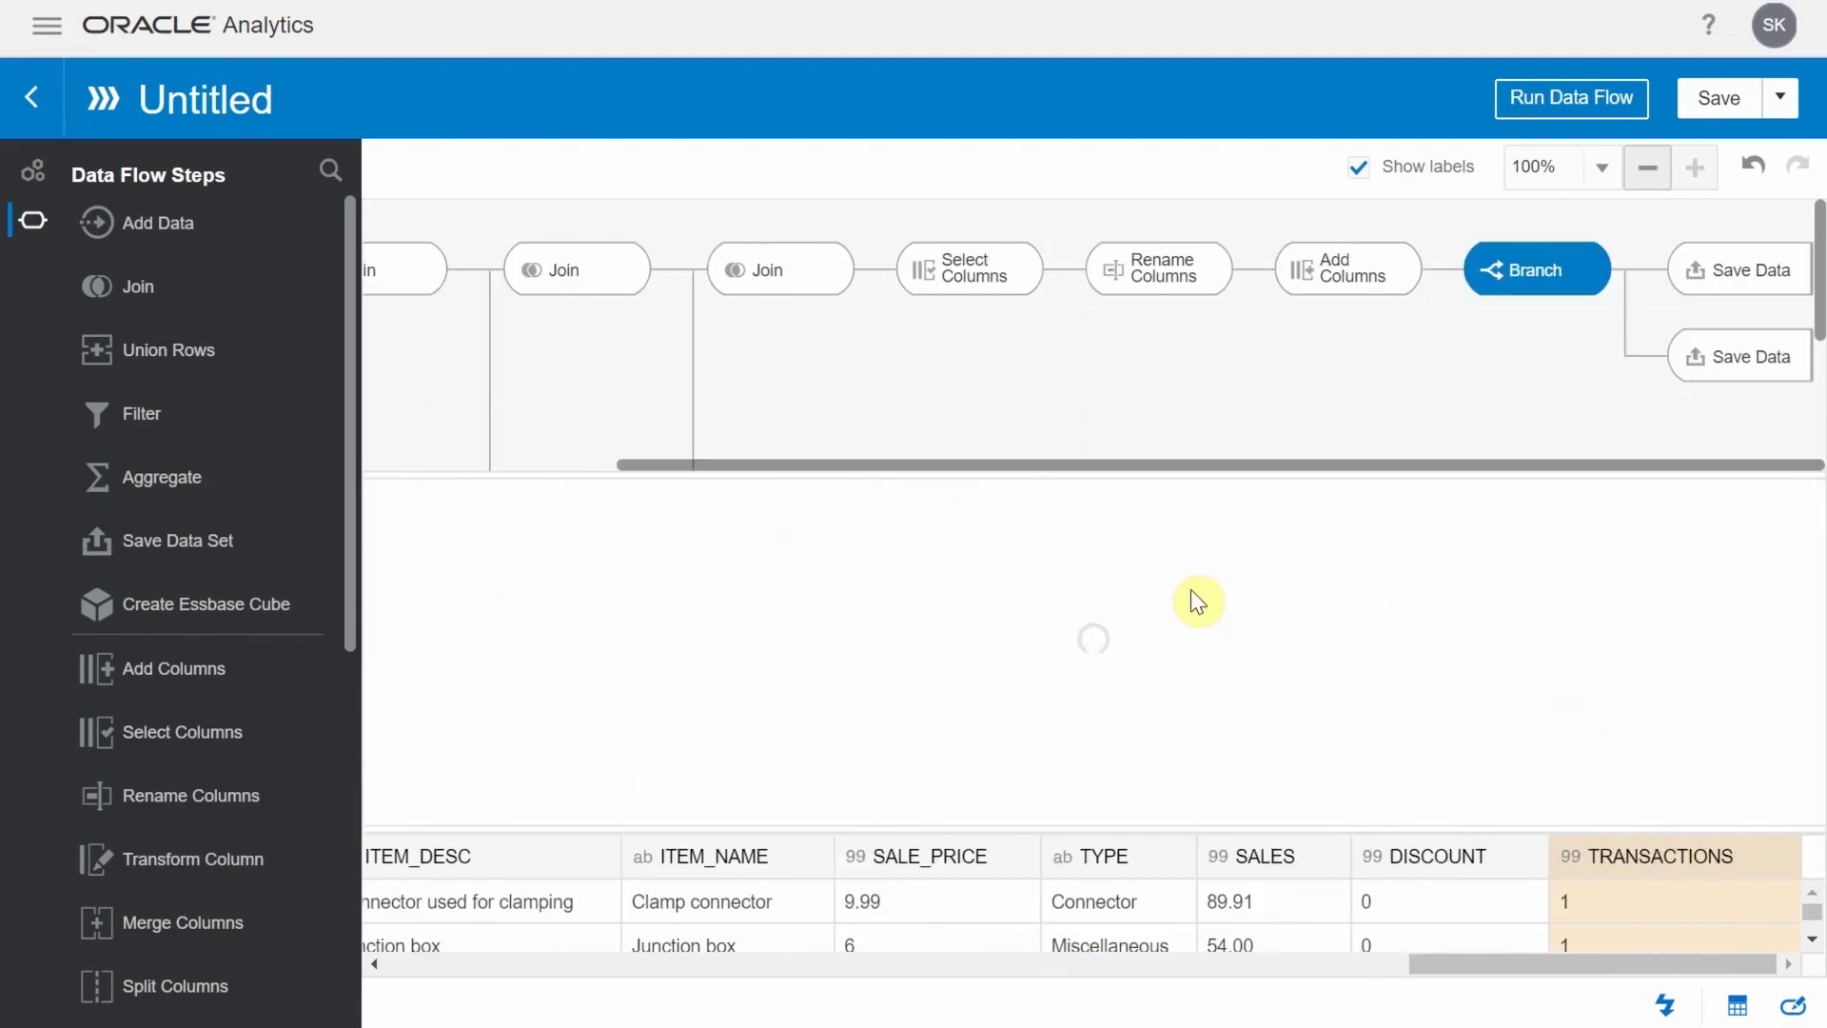
click(1732, 283)
click(420, 580)
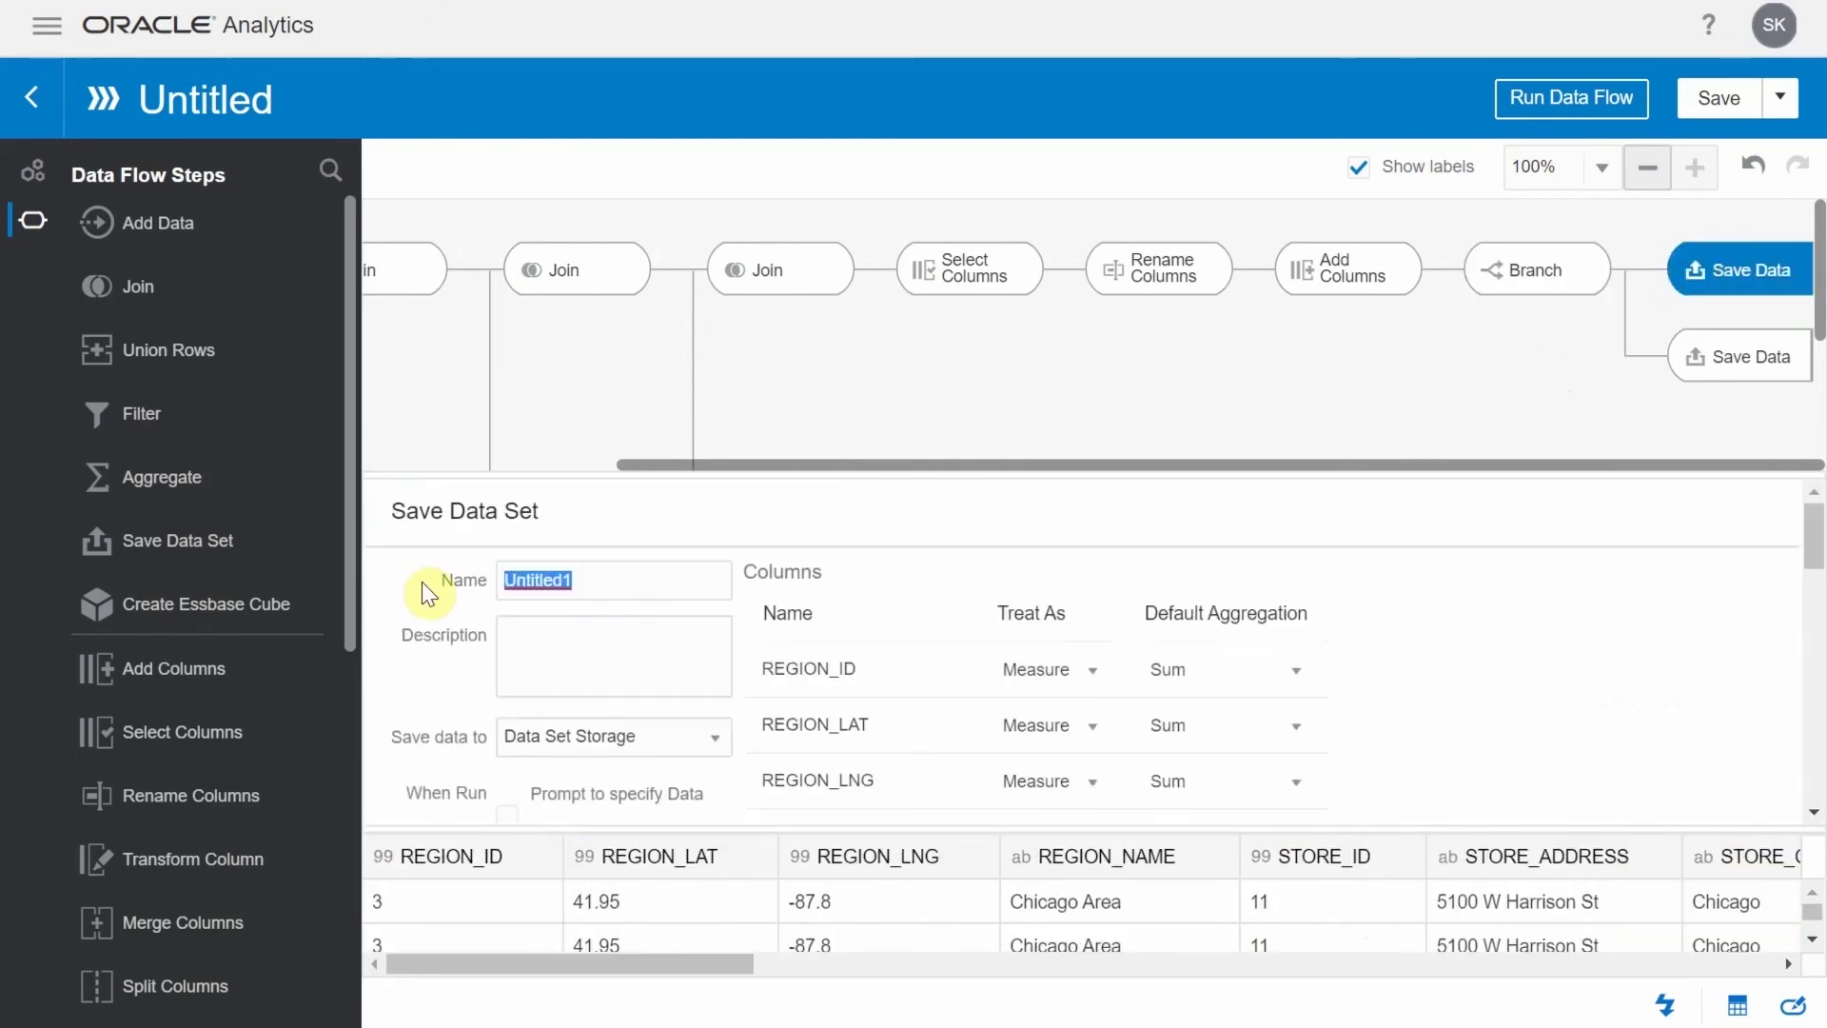
text(Master_table)
click(1733, 356)
Name the second output Master_Table_ADW and set it to save to a Database Connection
click(453, 569)
text(Master_Table_ADW)
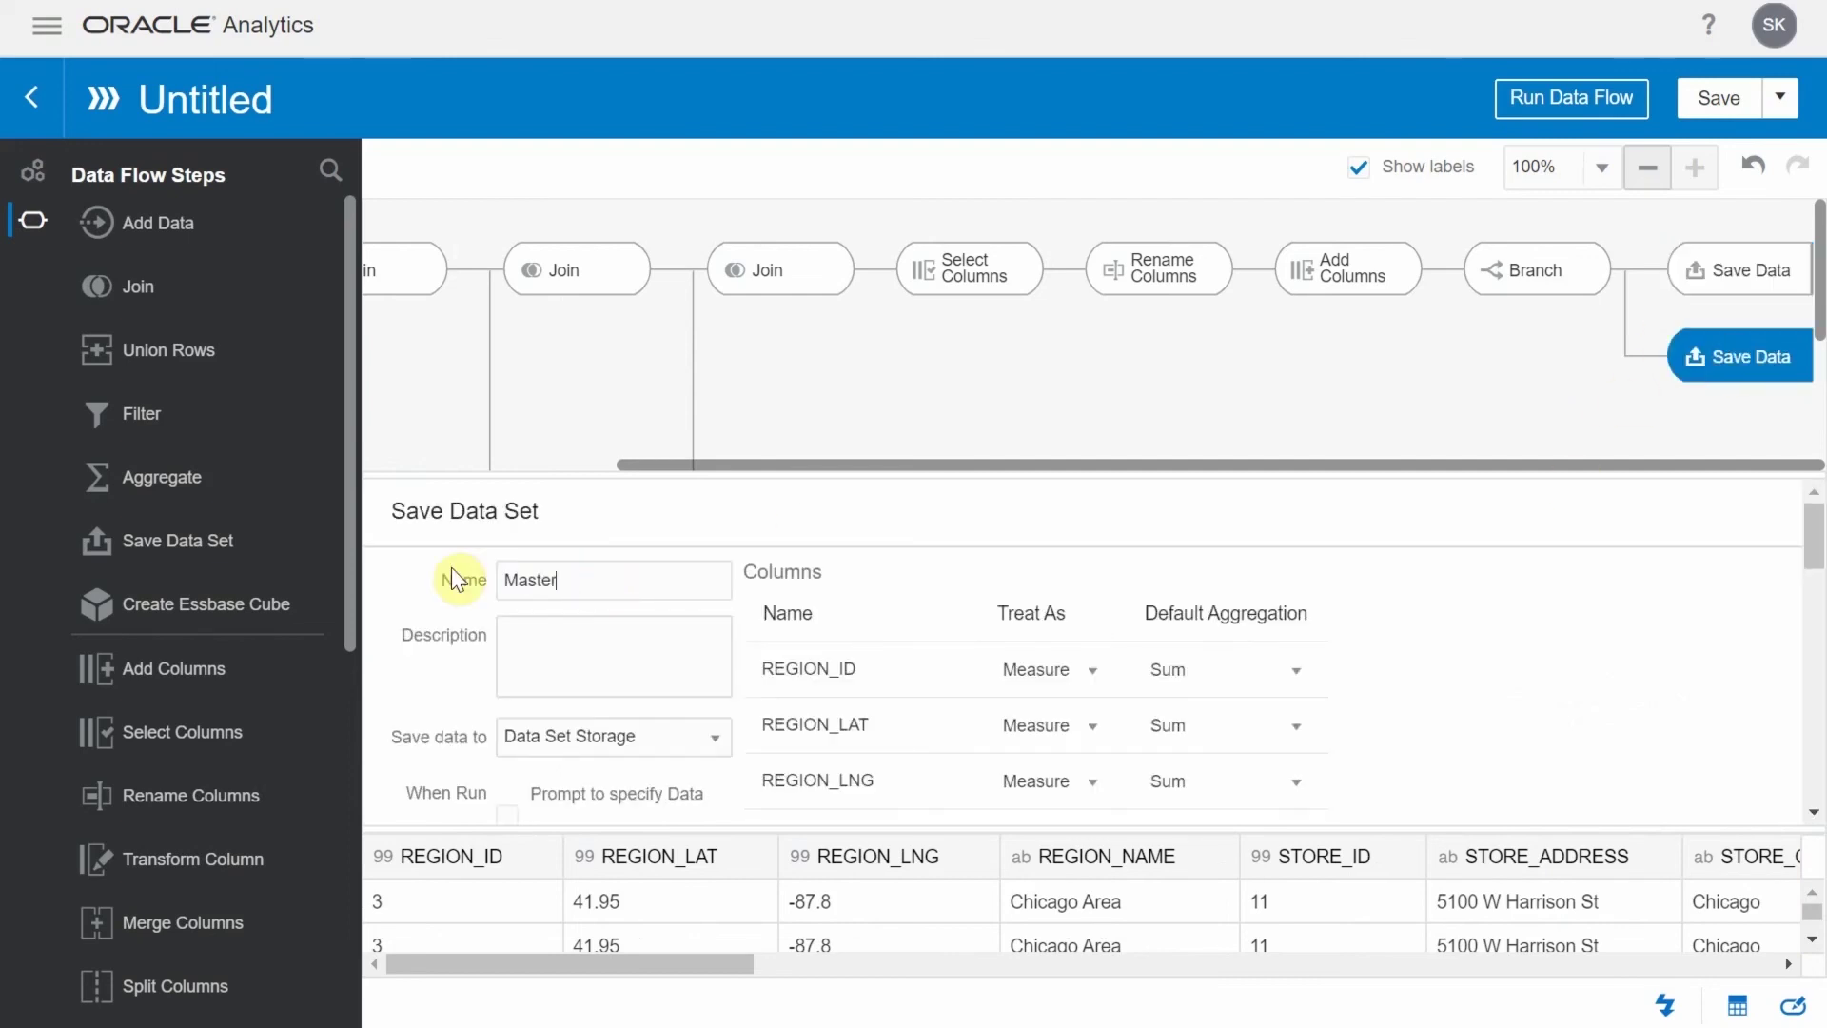
click(714, 751)
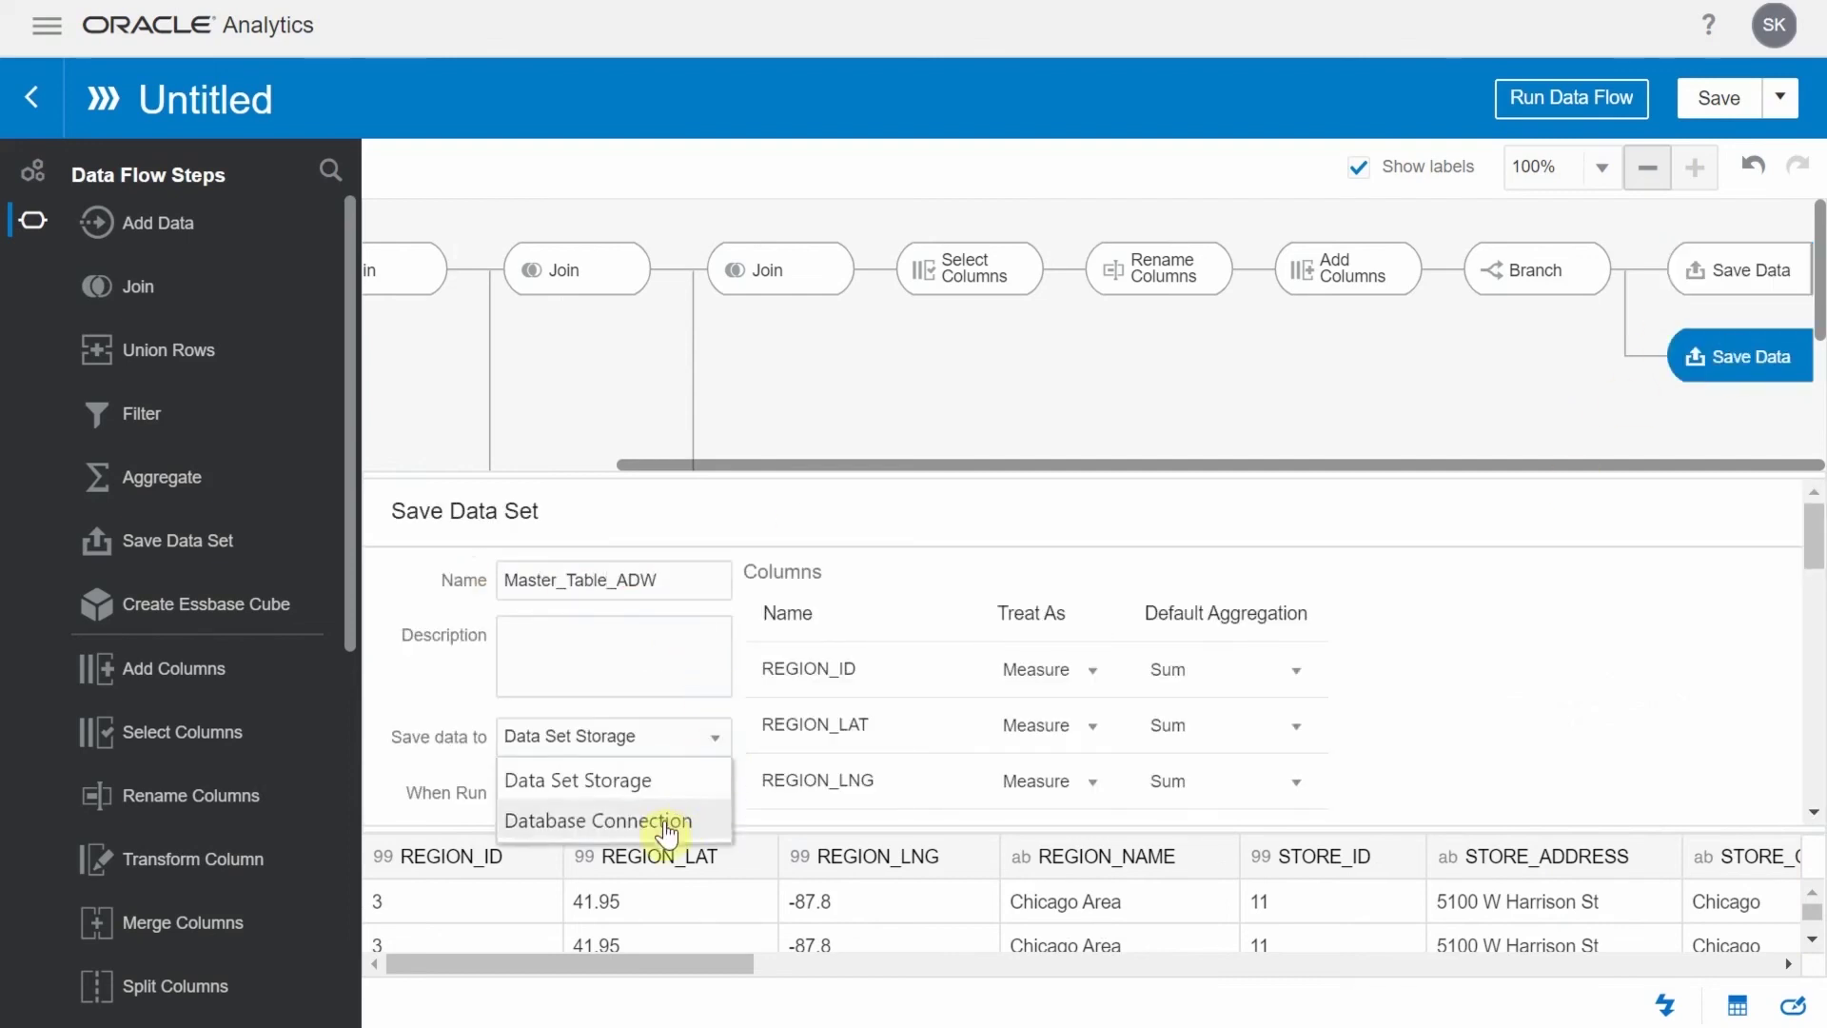
click(656, 817)
Send Master_Table_ADW to the ADWDEMO connection, save the flow as 'Demo Data Flow', and run it
click(590, 672)
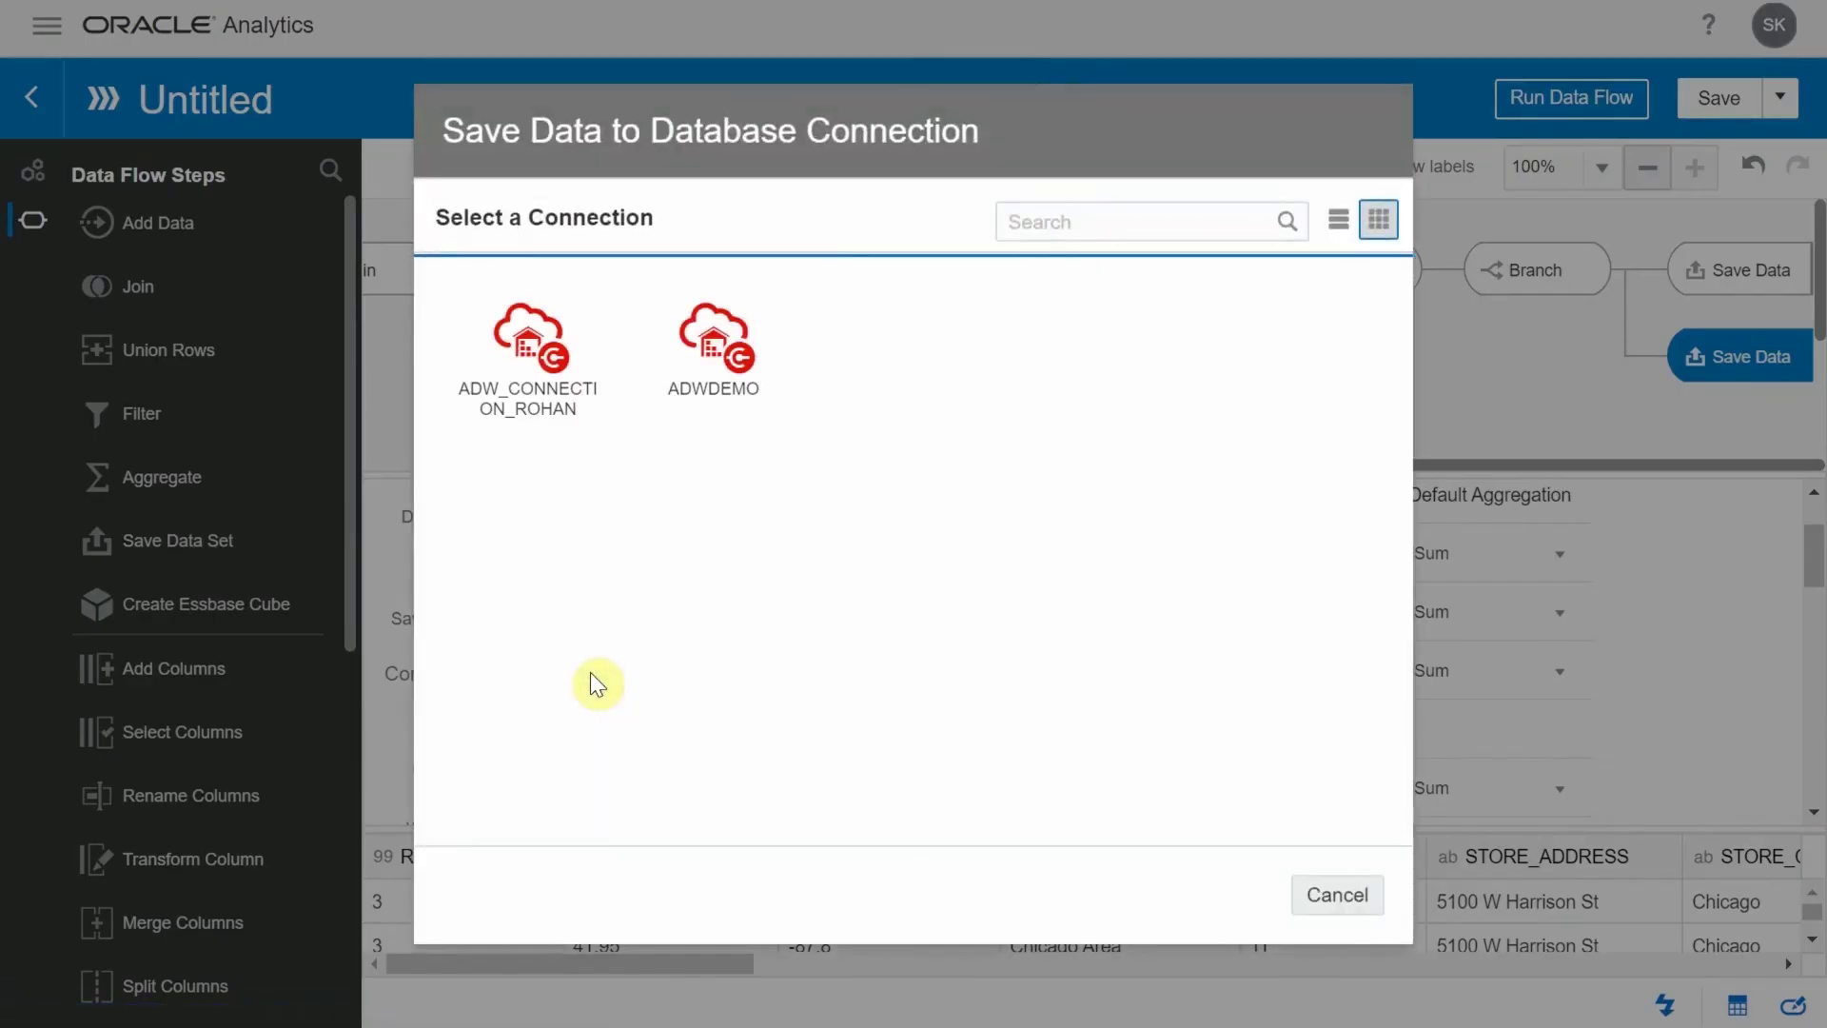
double_click(722, 390)
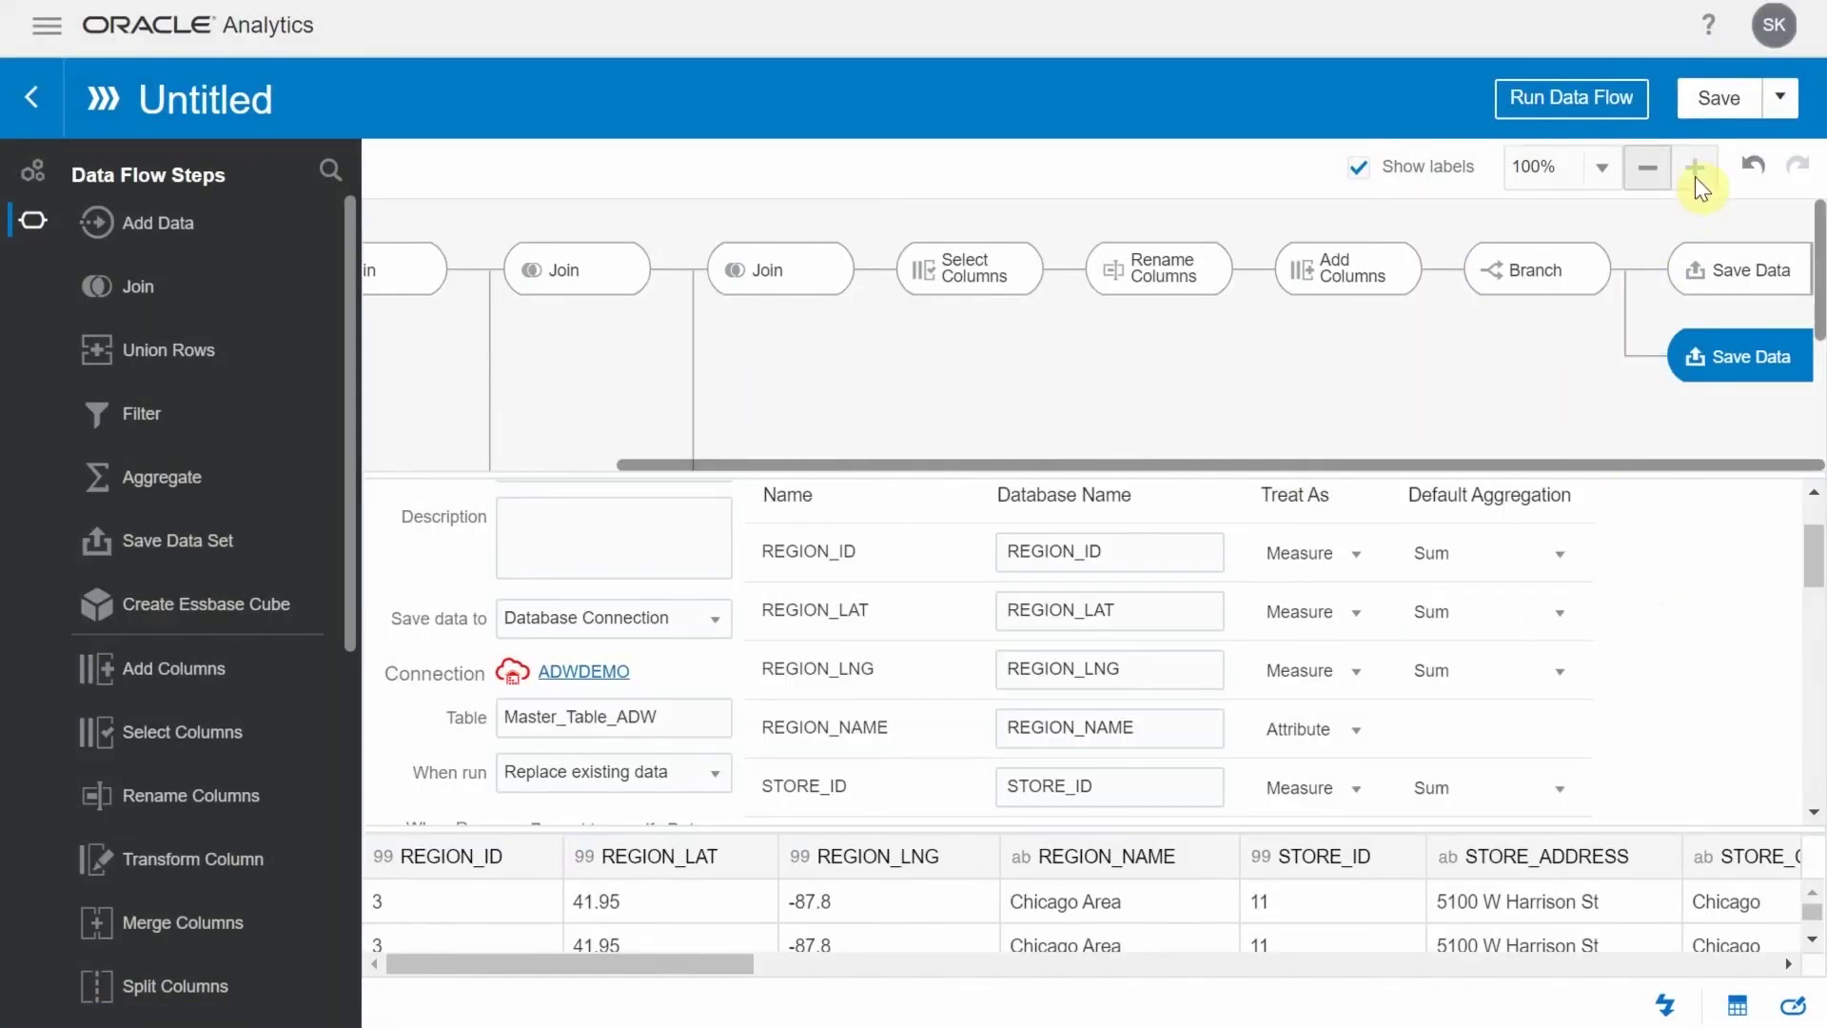
click(1721, 101)
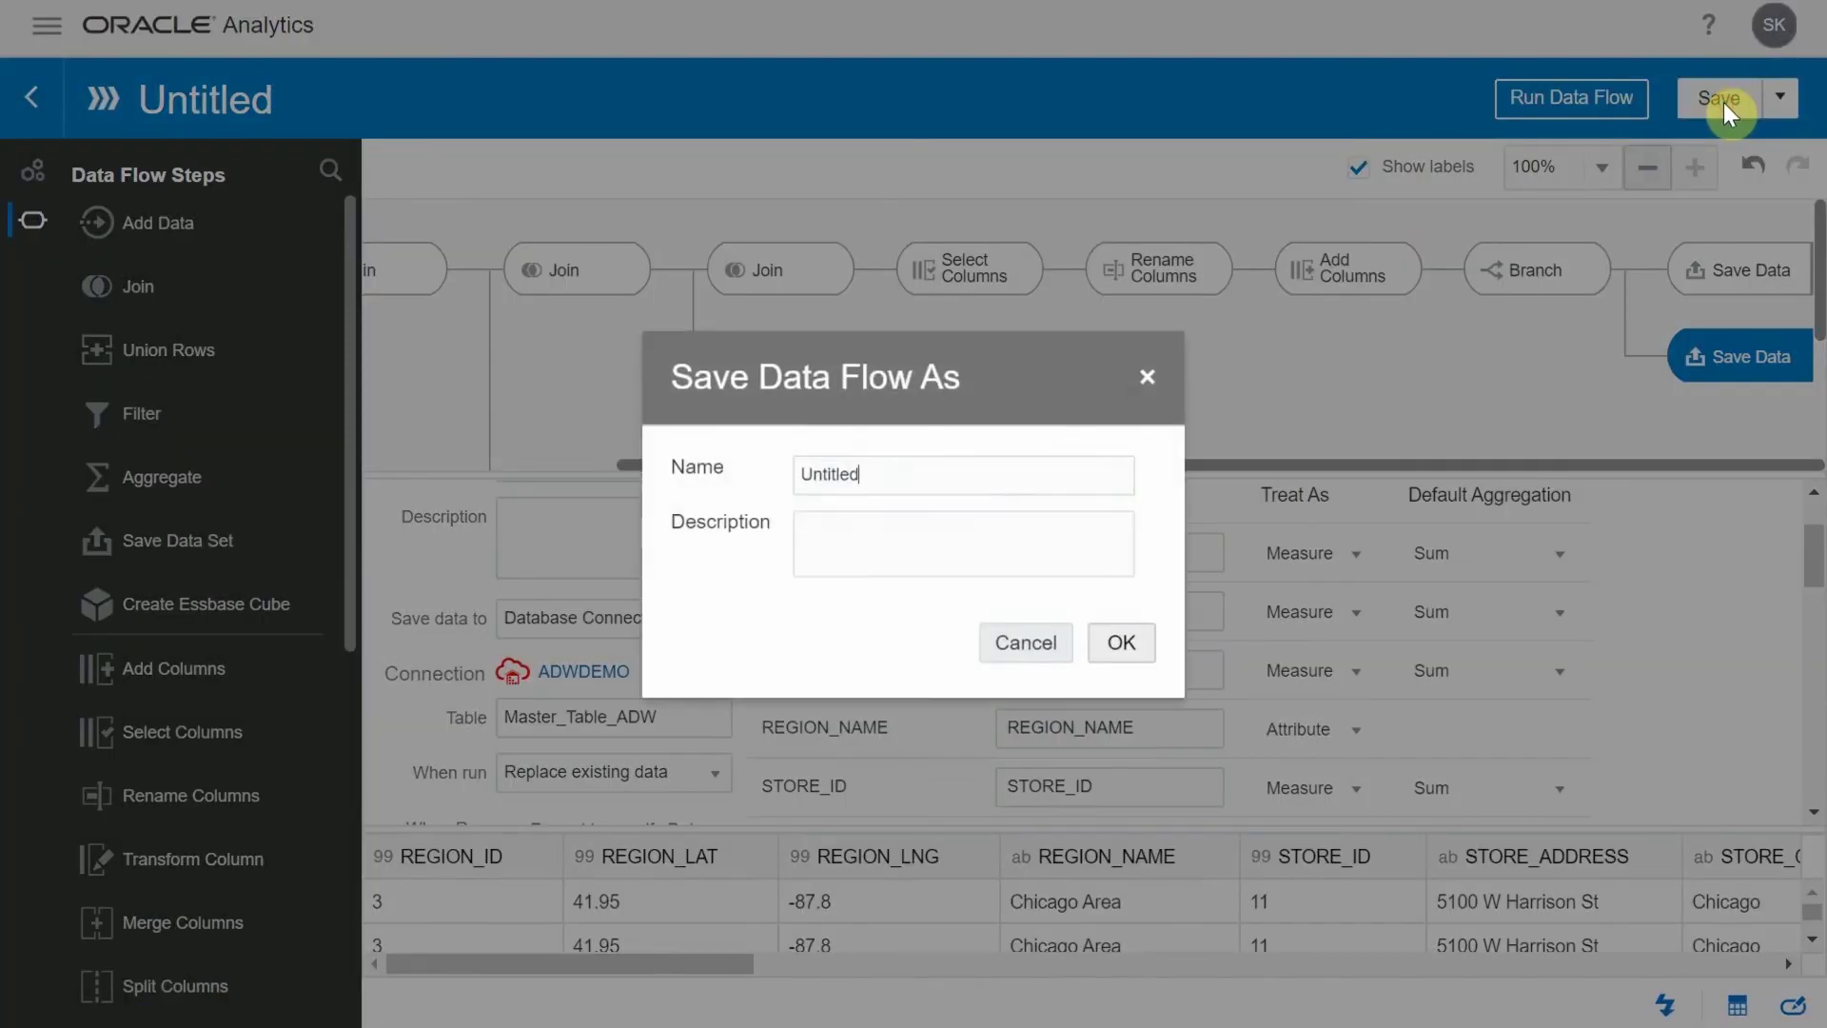
click(923, 453)
key(BackSpace)
key(BackSpace)
key(BackSpace)
key(BackSpace)
key(BackSpace)
key(BackSpace)
key(BackSpace)
key(BackSpace)
text(Demo Data Flow)
click(1121, 643)
click(1570, 98)
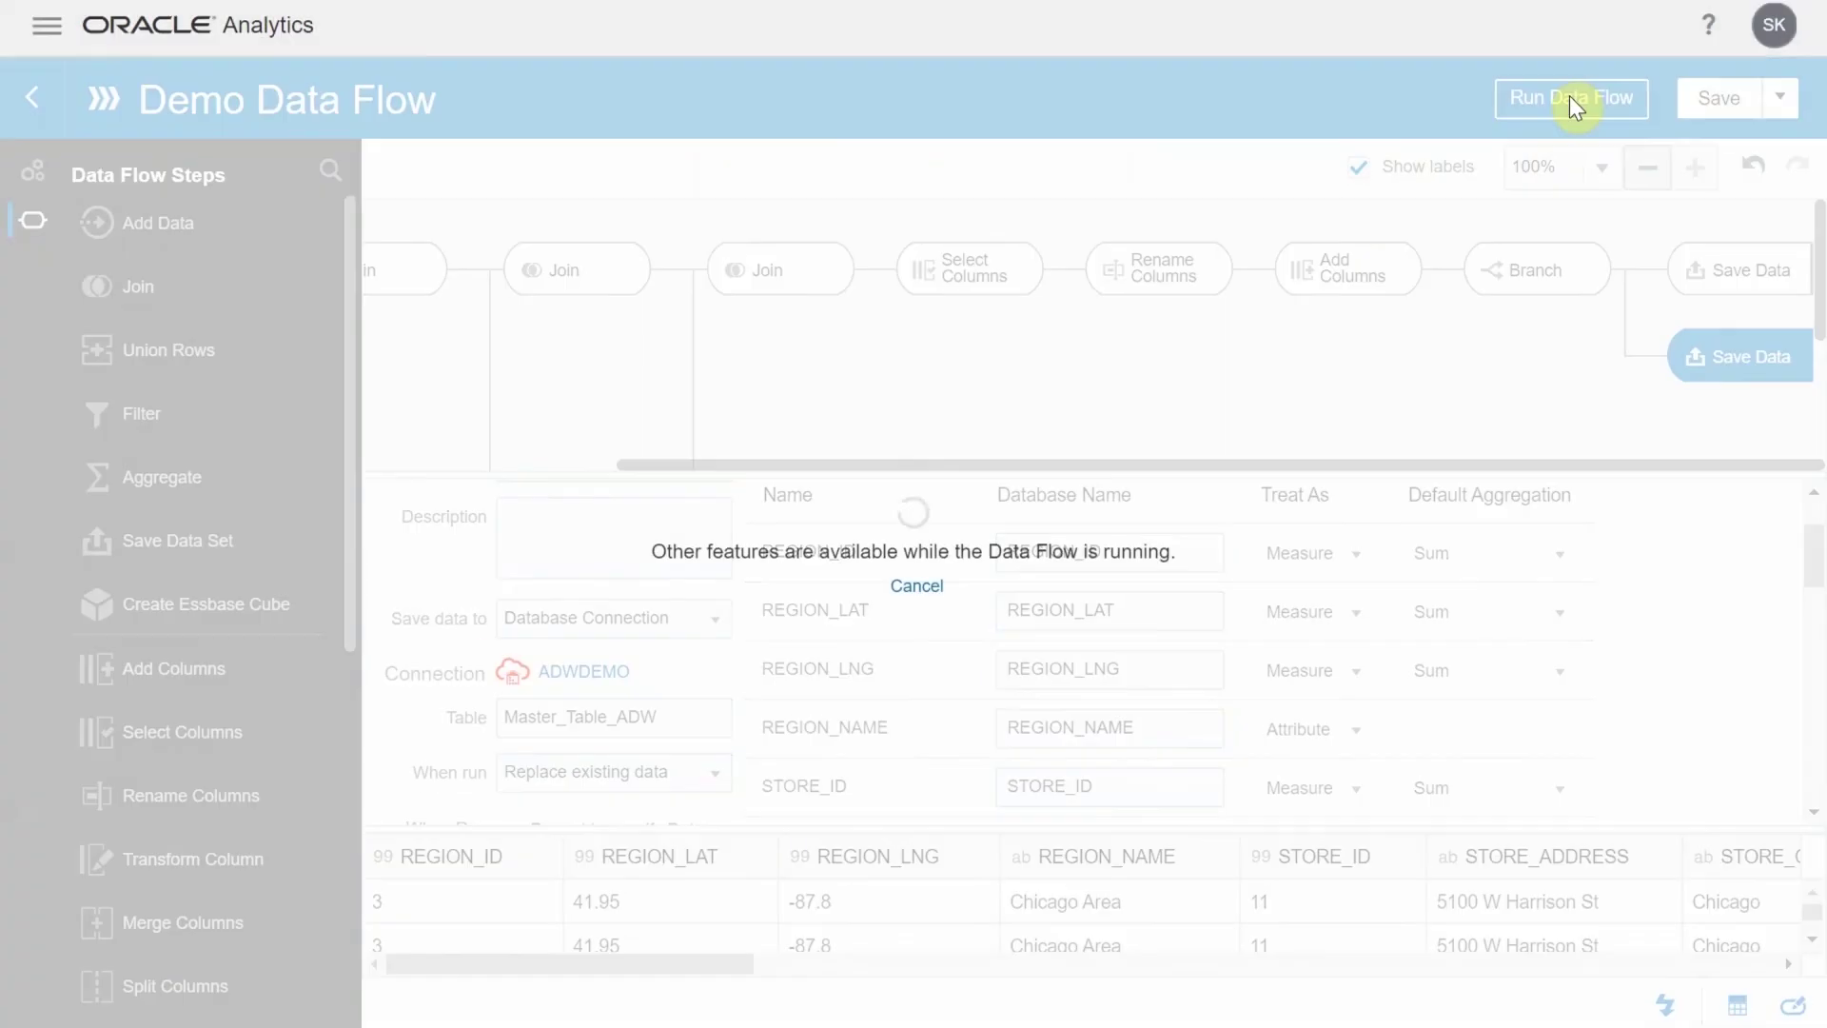